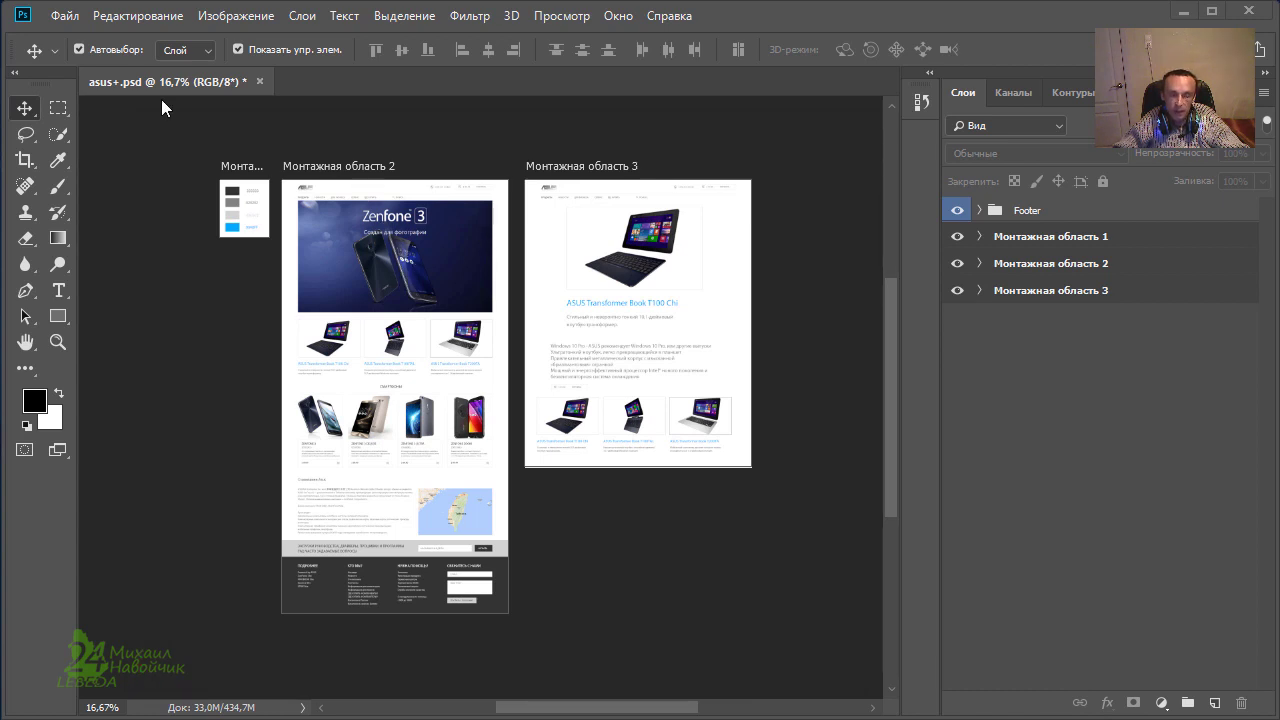
- Undock and redock the asus+.psd window, then reveal the Move/Artboard tool flyout
{"action": "left_click_drag", "start_coordinate": [168, 81], "coordinate": [320, 160]}
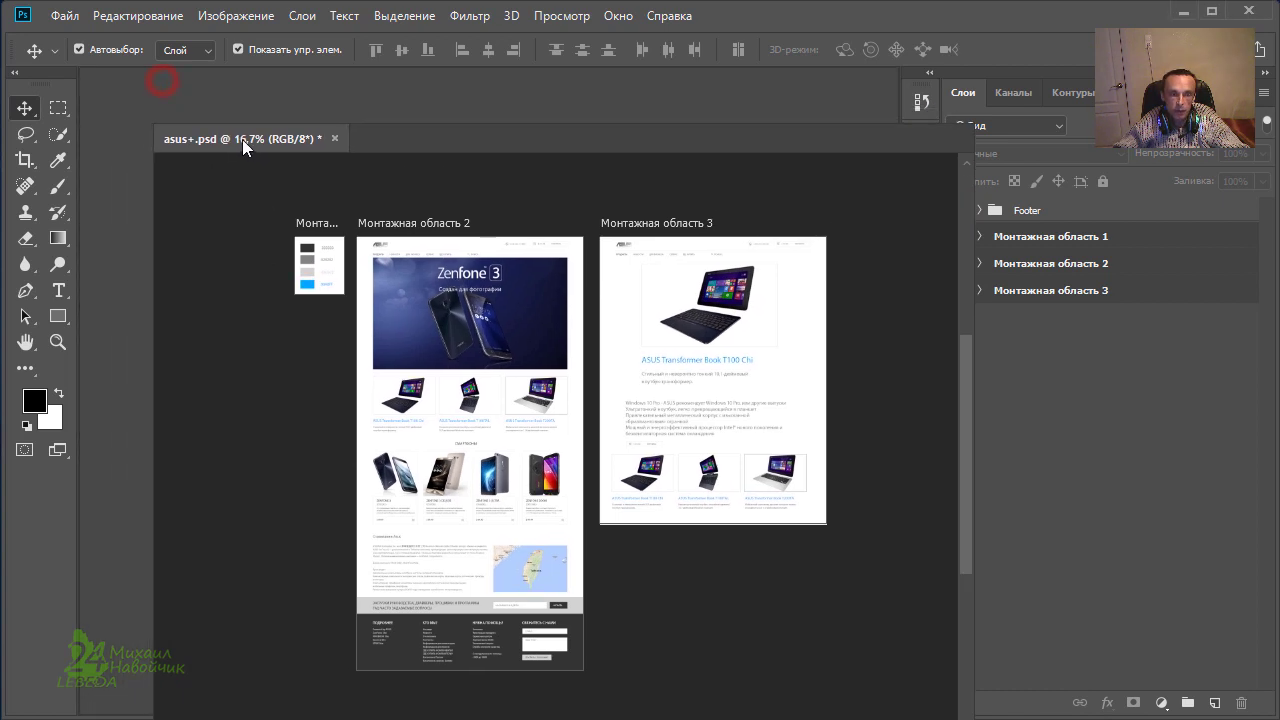
{"action": "left_click_drag", "start_coordinate": [443, 162], "coordinate": [364, 77]}
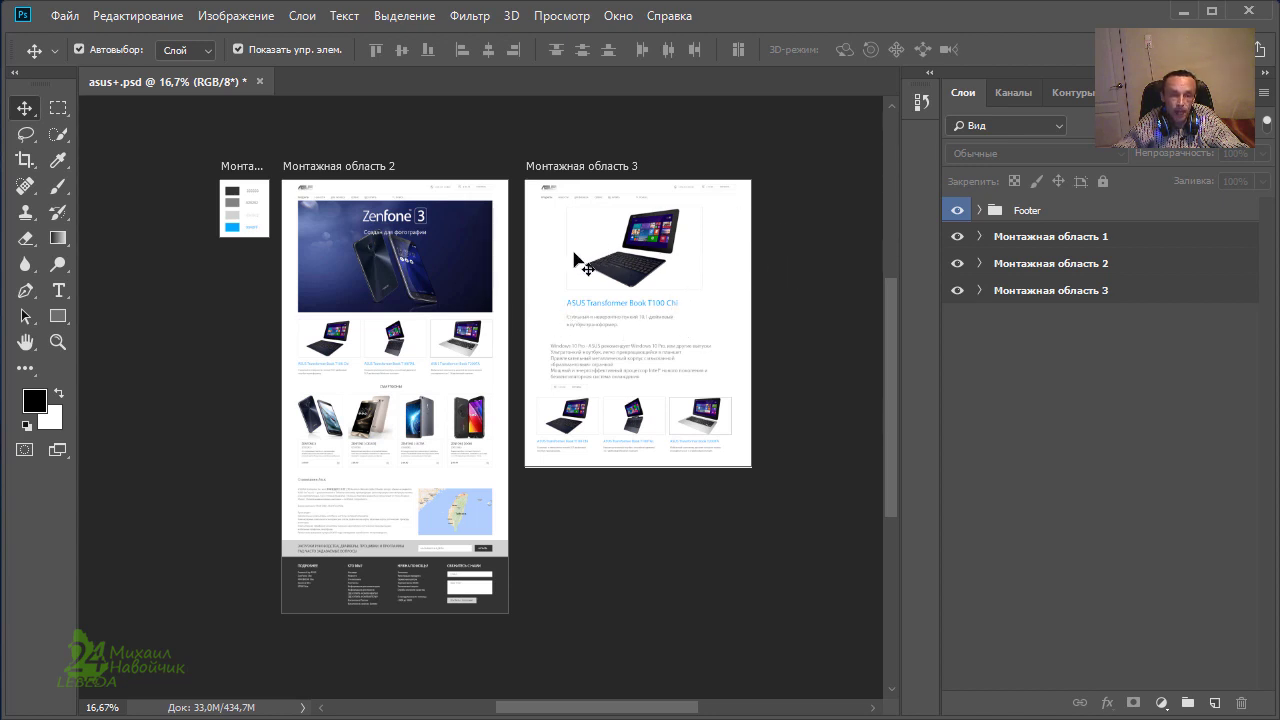
{"action": "right_click", "coordinate": [22, 110]}
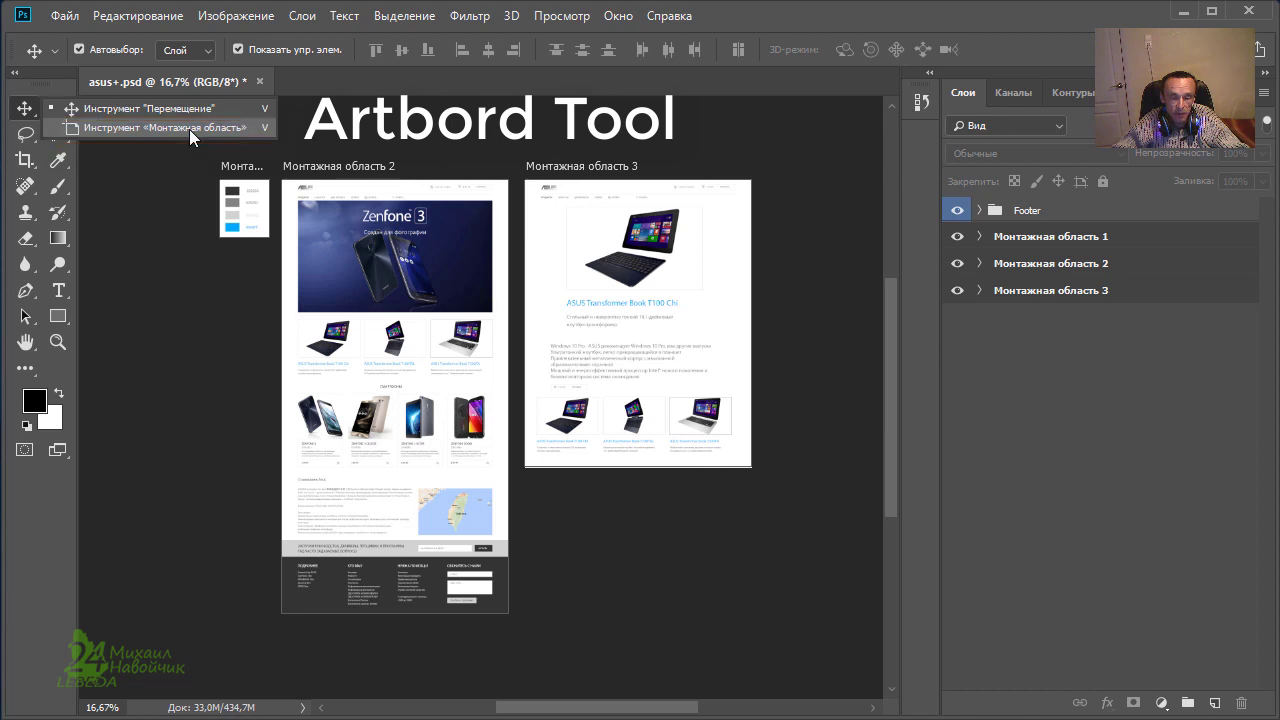
- Switch to the Artboard tool and confirm Photoshop version 19.1.0 in Help > About
{"action": "left_click", "coordinate": [190, 130]}
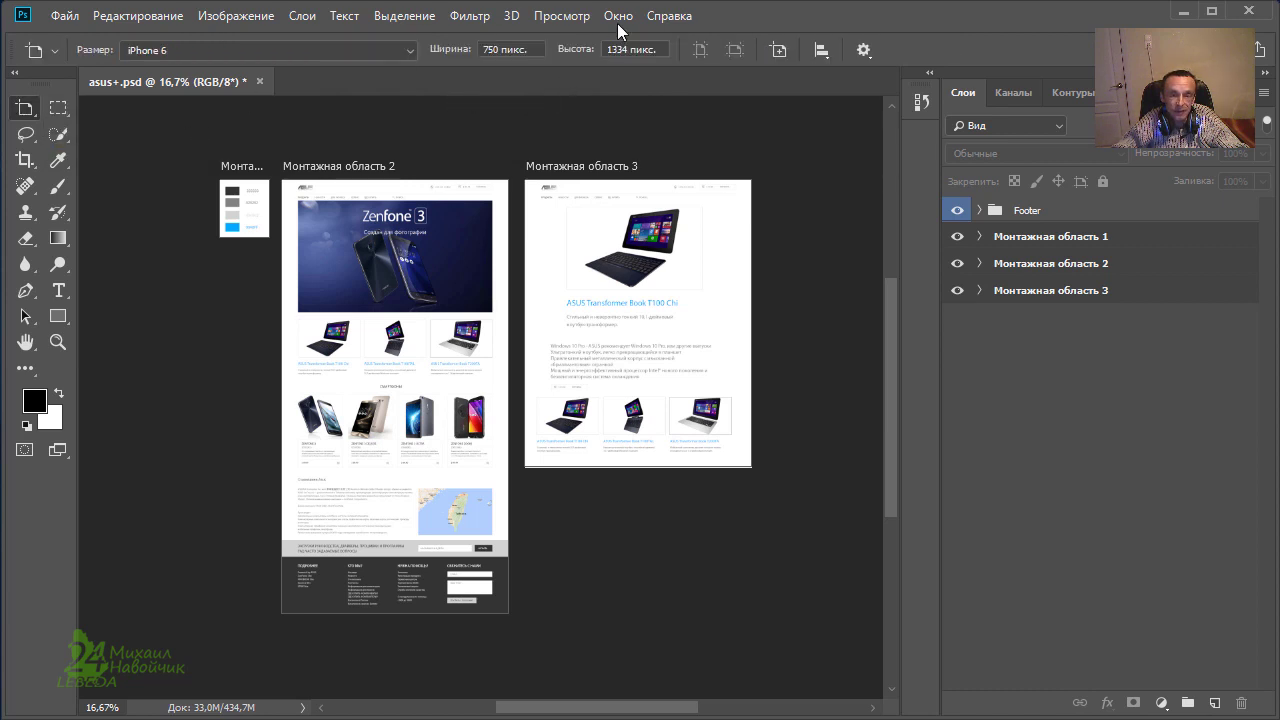
{"action": "left_click", "coordinate": [664, 18]}
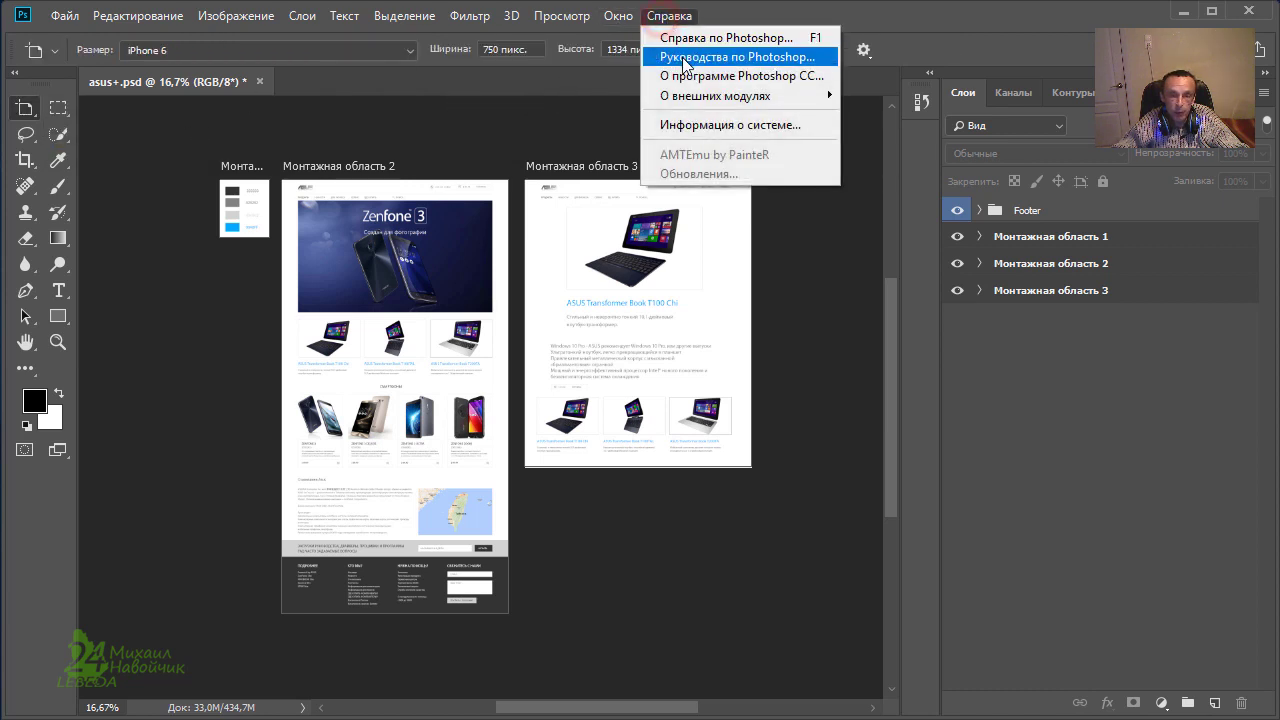
{"action": "left_click", "coordinate": [711, 78]}
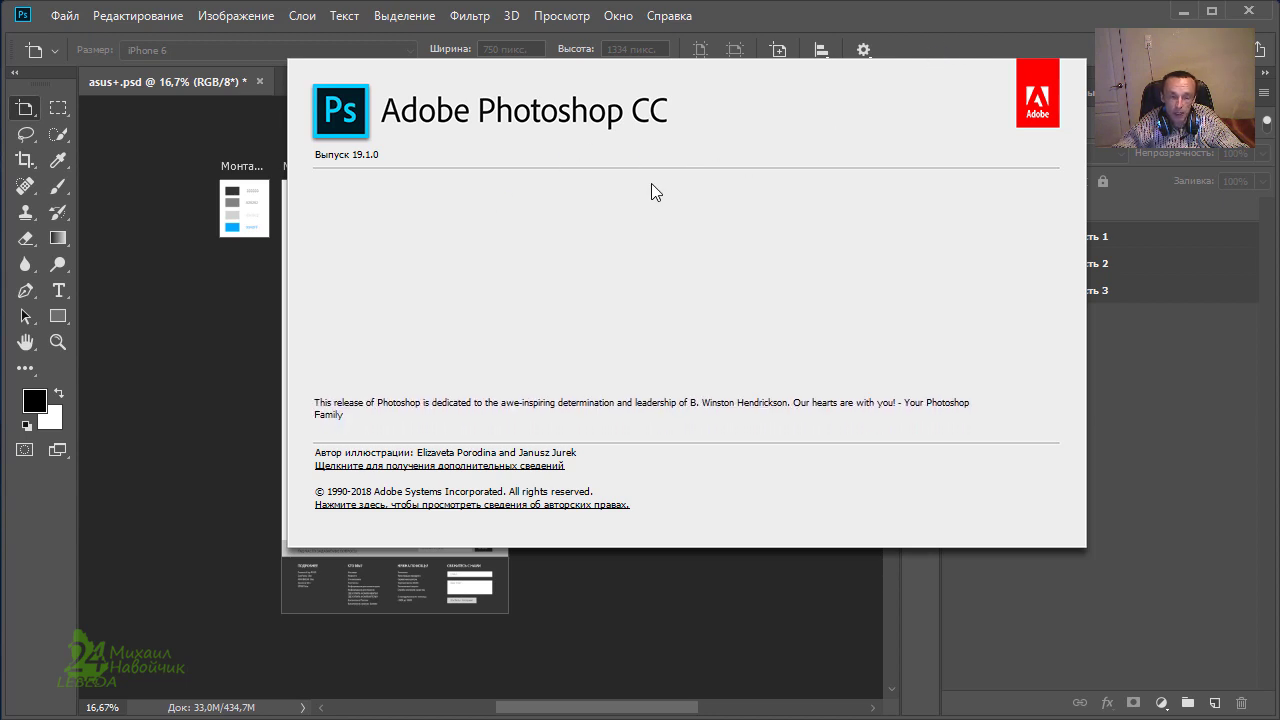
{"action": "left_click", "coordinate": [503, 433]}
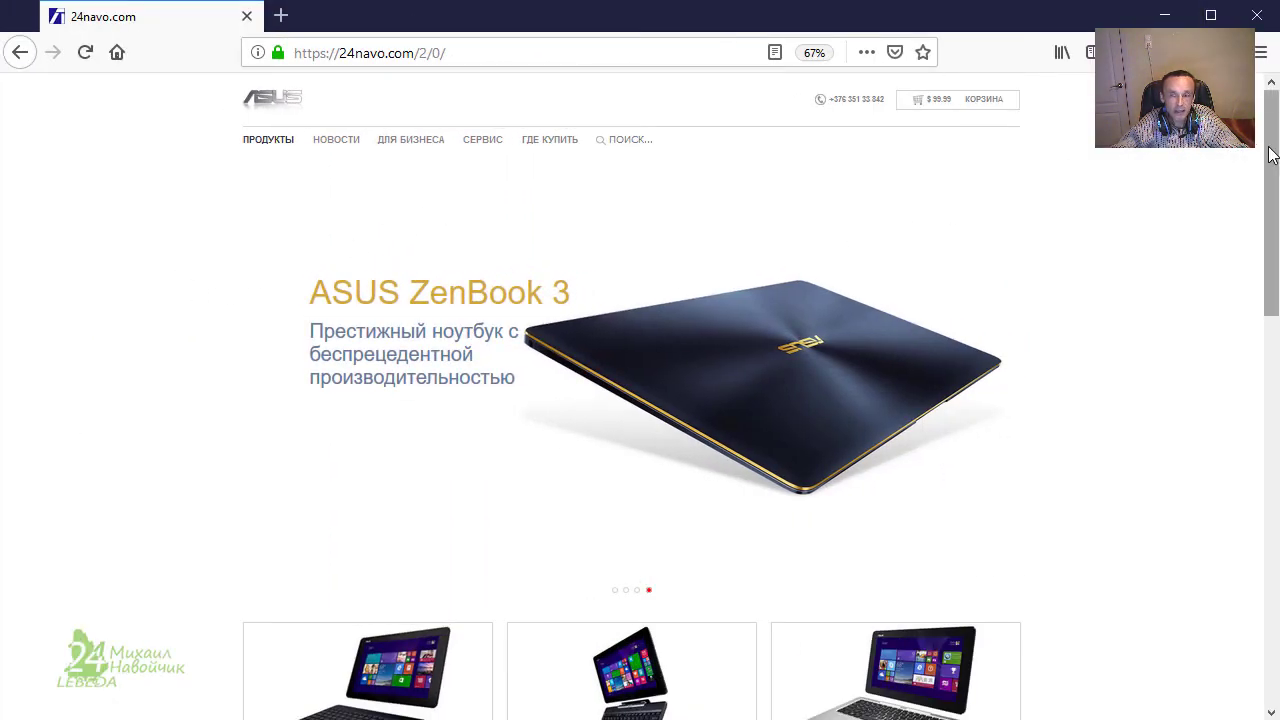
- Scroll the ASUS site in Firefox, then minimize Firefox to bring Photoshop back
{"action": "mouse_move", "coordinate": [1270, 156]}
{"action": "left_mouse_down"}
{"action": "mouse_move", "coordinate": [1202, 506]}
{"action": "mouse_move", "coordinate": [1199, 171]}
{"action": "left_mouse_up"}
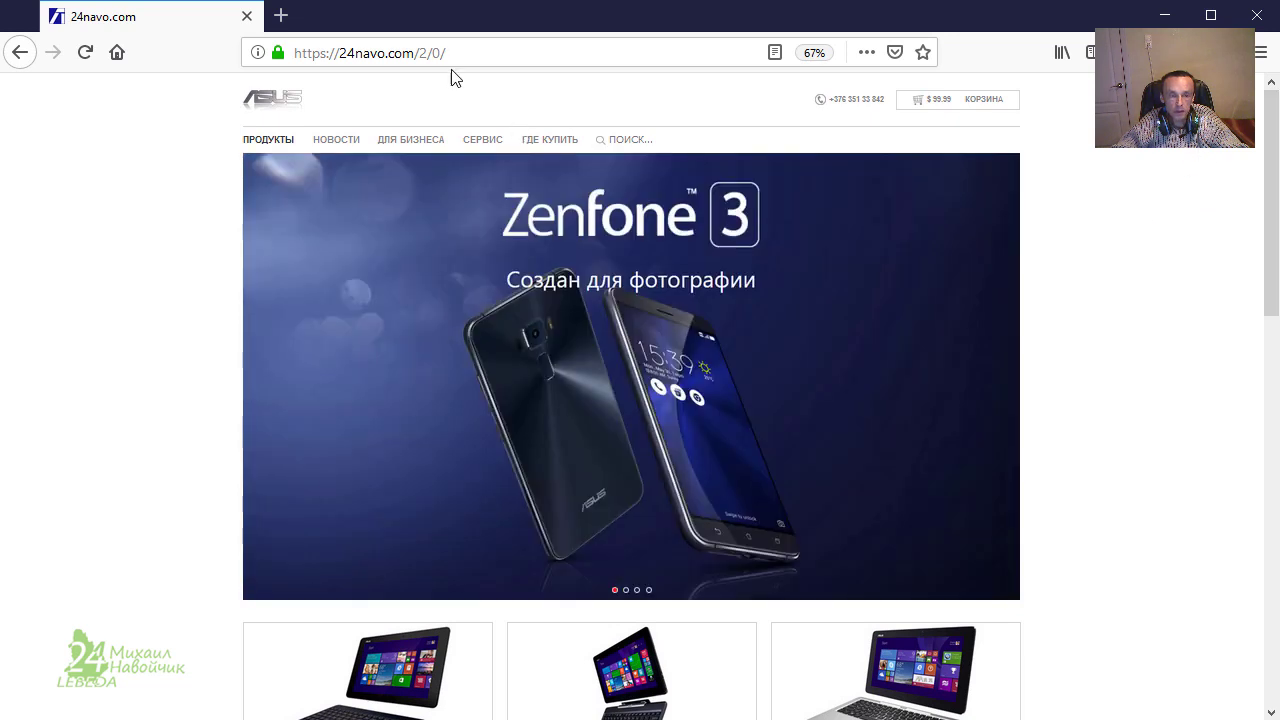
{"action": "left_click", "coordinate": [472, 50]}
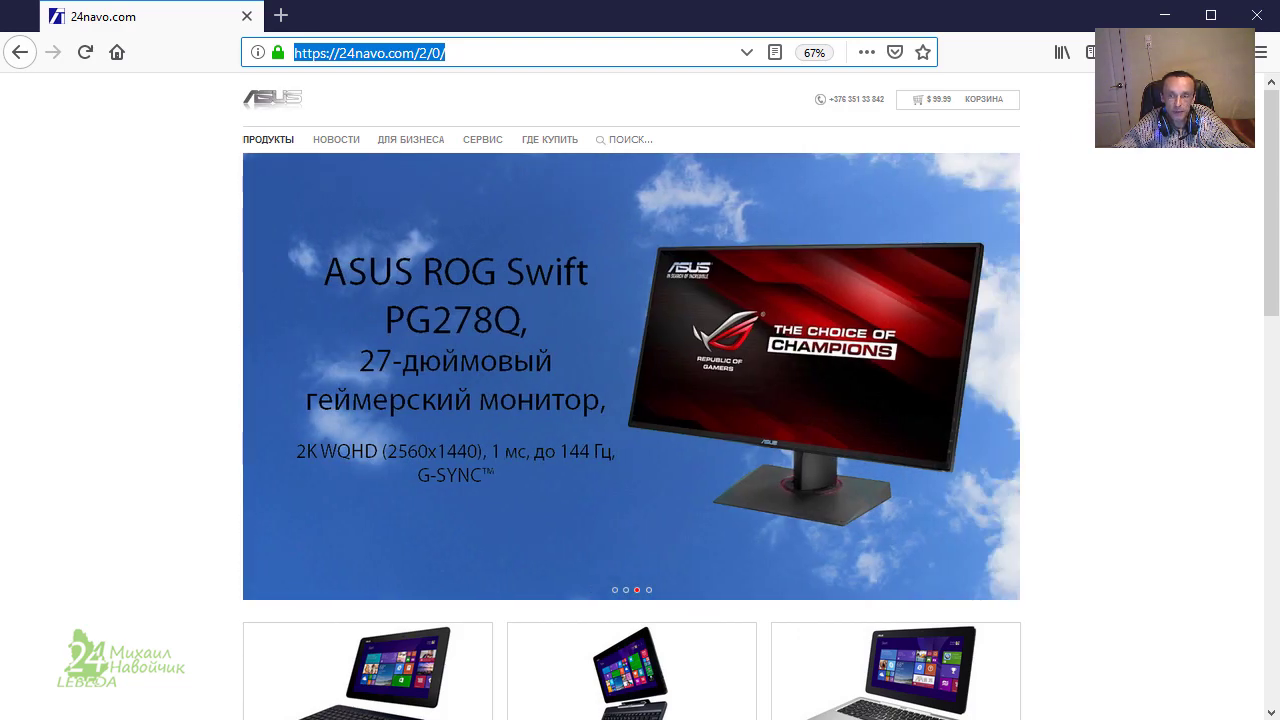
{"action": "left_click", "coordinate": [1168, 20]}
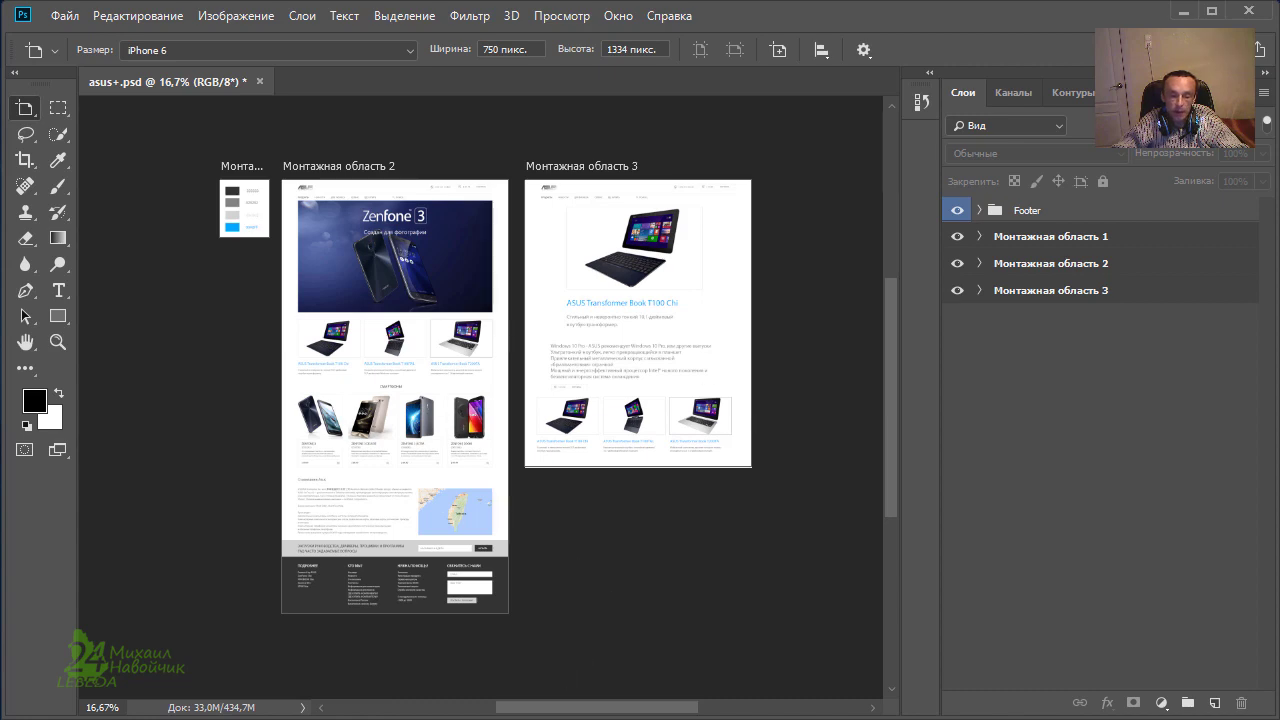
{"action": "key", "text": "alt+Tab"}
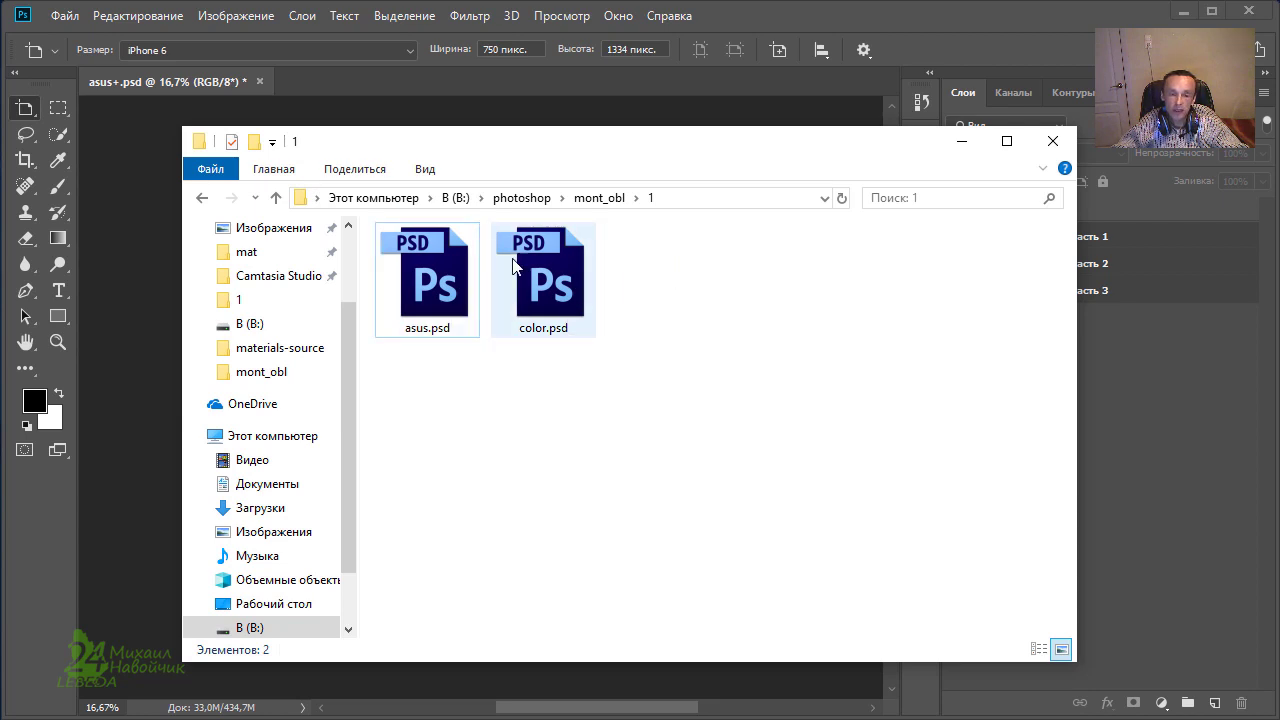
{"action": "left_click_drag", "start_coordinate": [585, 151], "coordinate": [661, 320]}
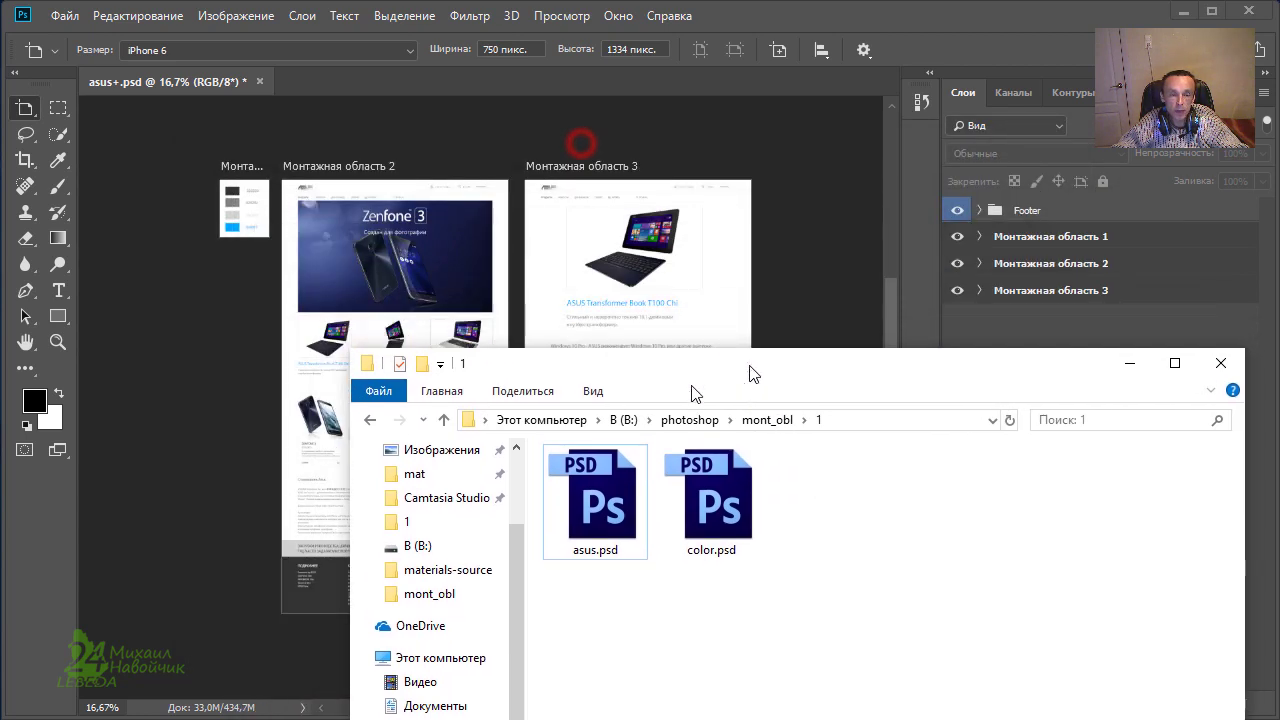
{"action": "left_click", "coordinate": [617, 93]}
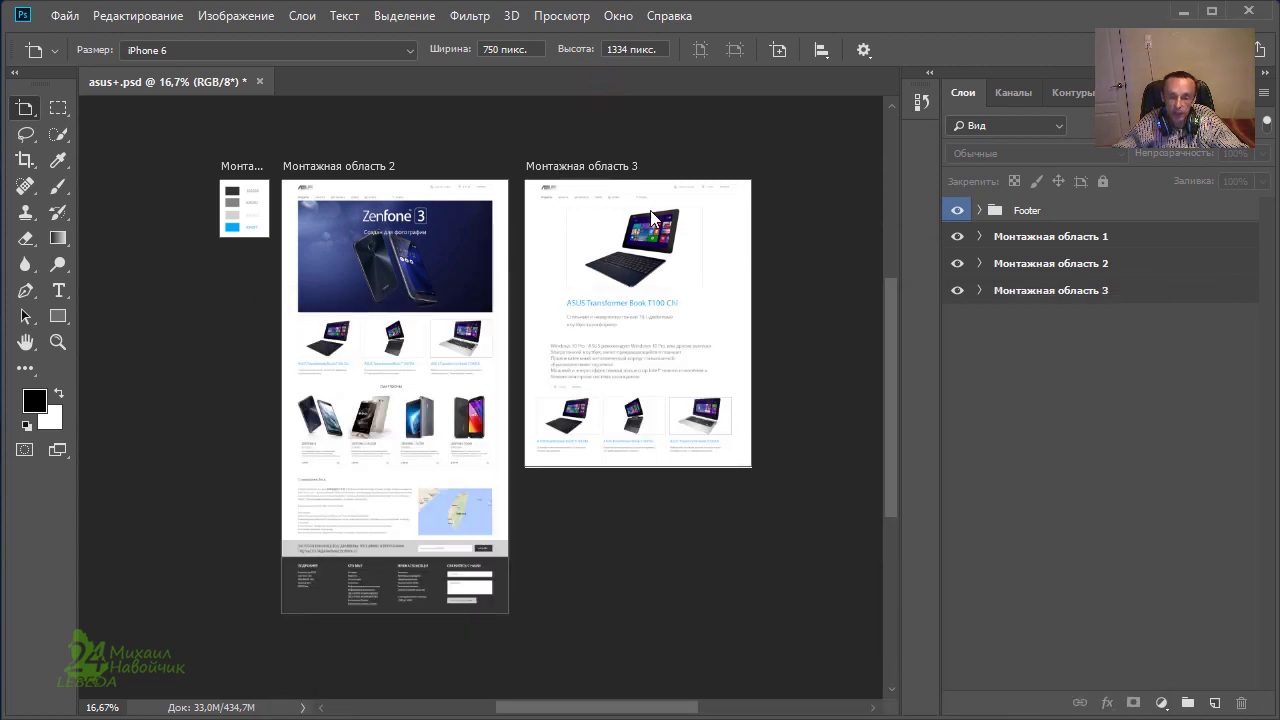
{"action": "key", "text": "alt+Tab"}
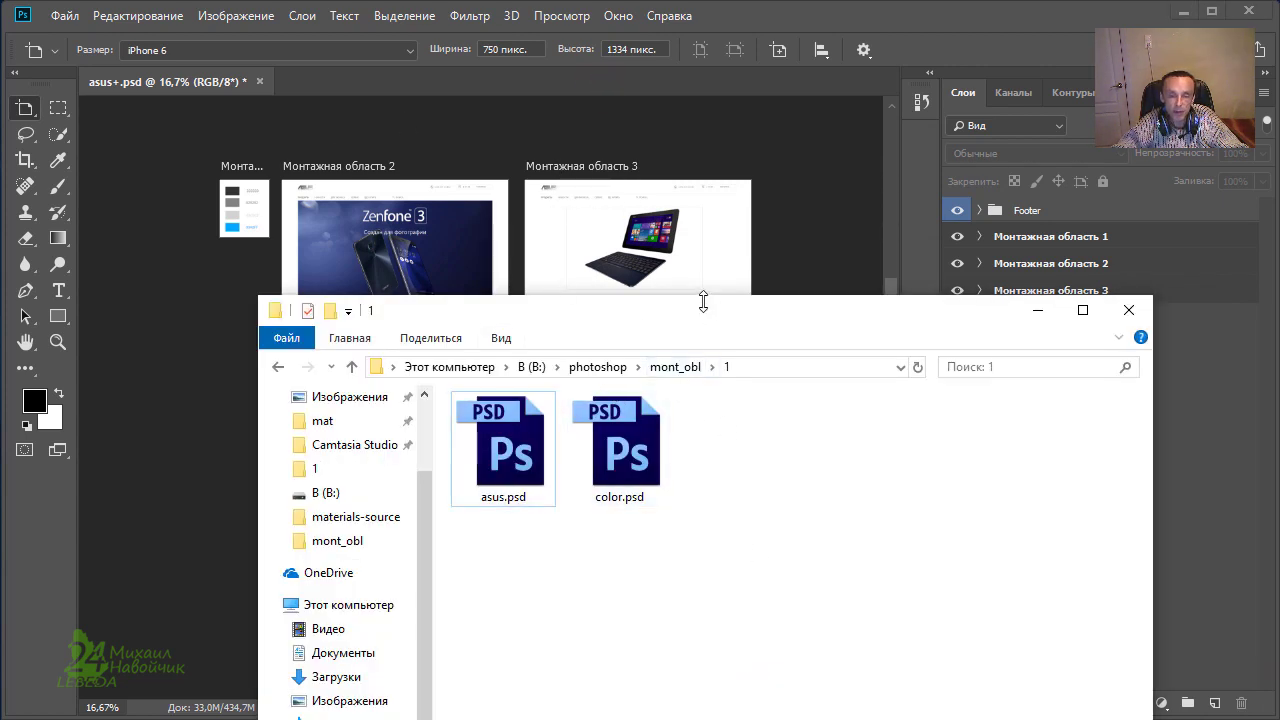
{"action": "left_click_drag", "start_coordinate": [687, 318], "coordinate": [723, 192]}
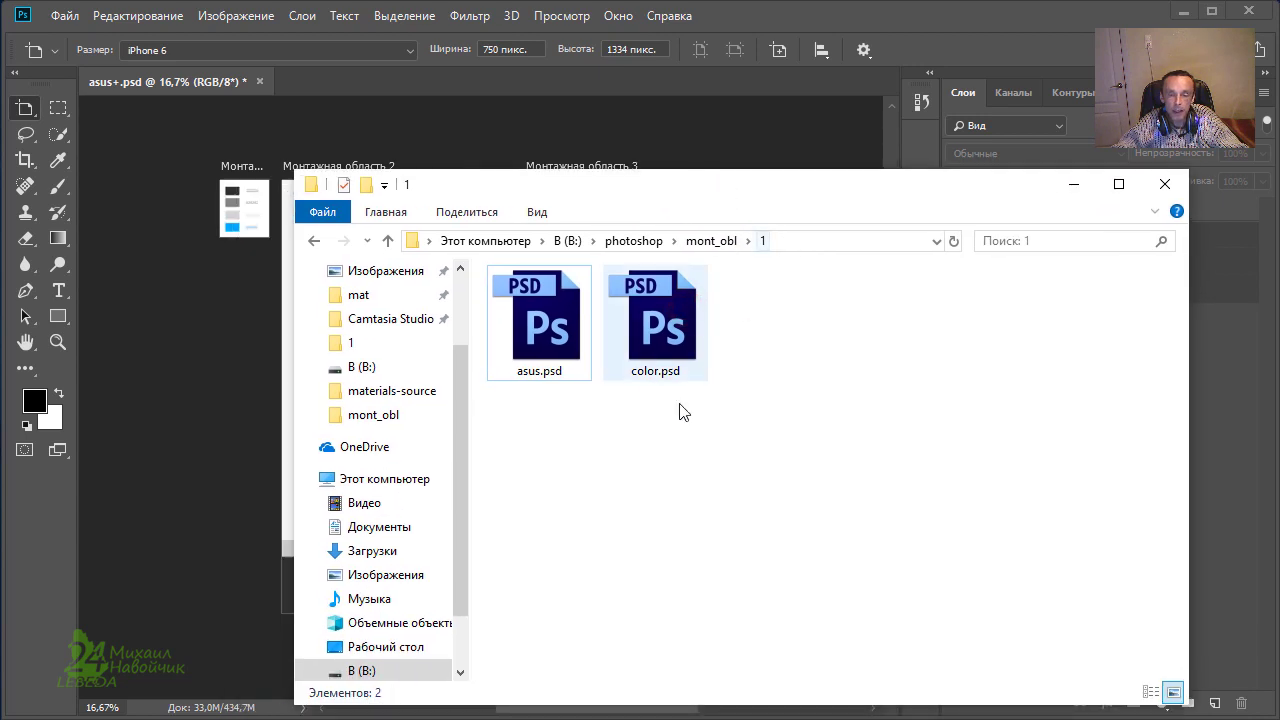
{"action": "left_click", "coordinate": [1074, 186]}
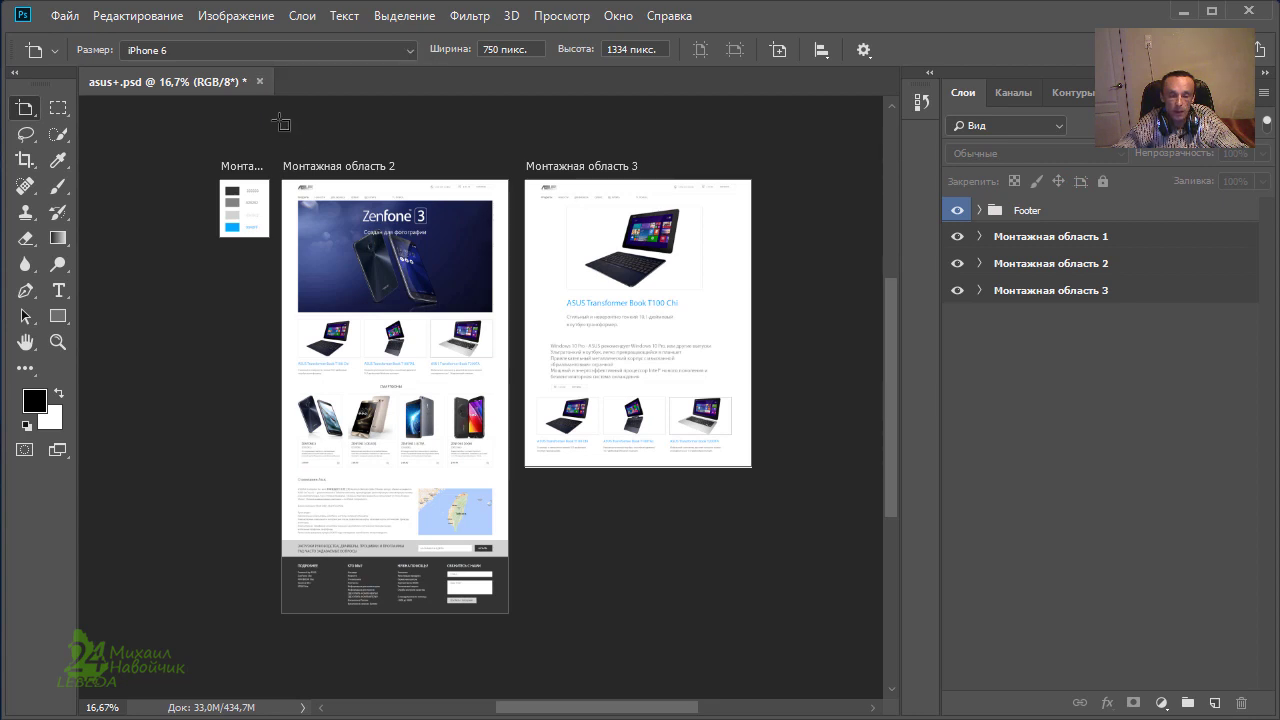
- Close asus+.psd without saving and create a new US Letter document, 8×11 in at 300 ppi
{"action": "left_click", "coordinate": [258, 81]}
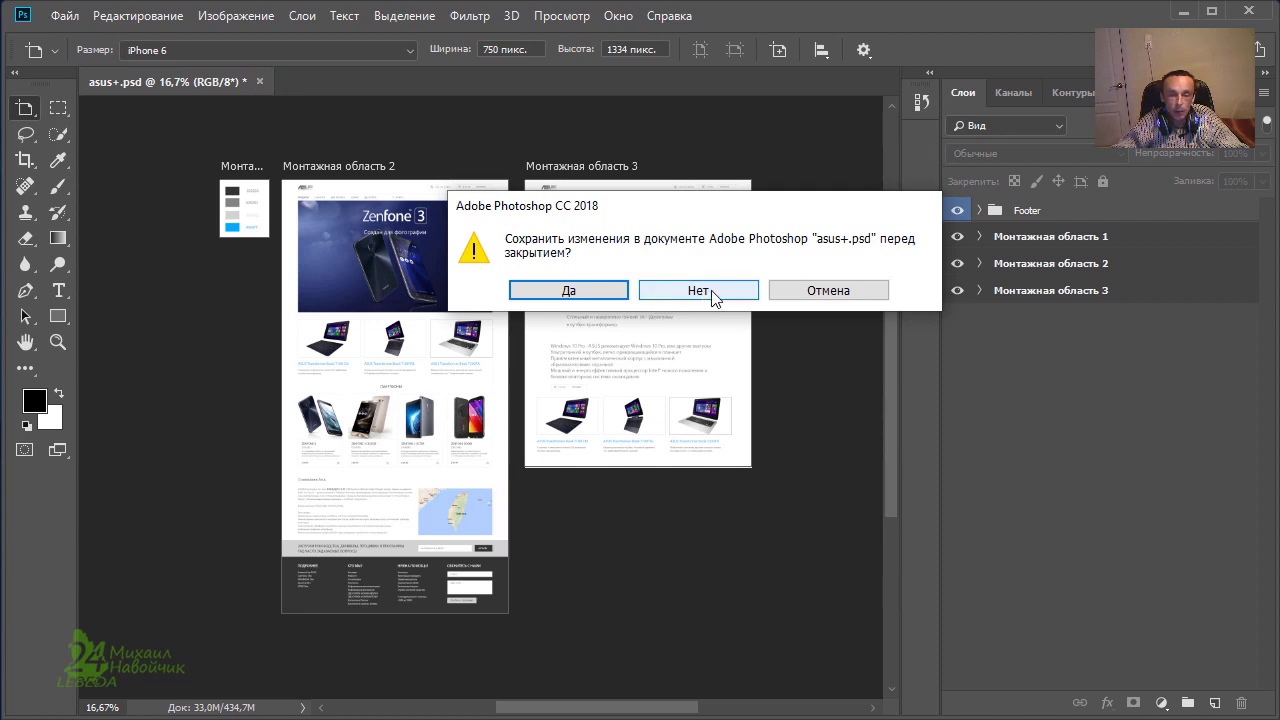
{"action": "left_click", "coordinate": [713, 297]}
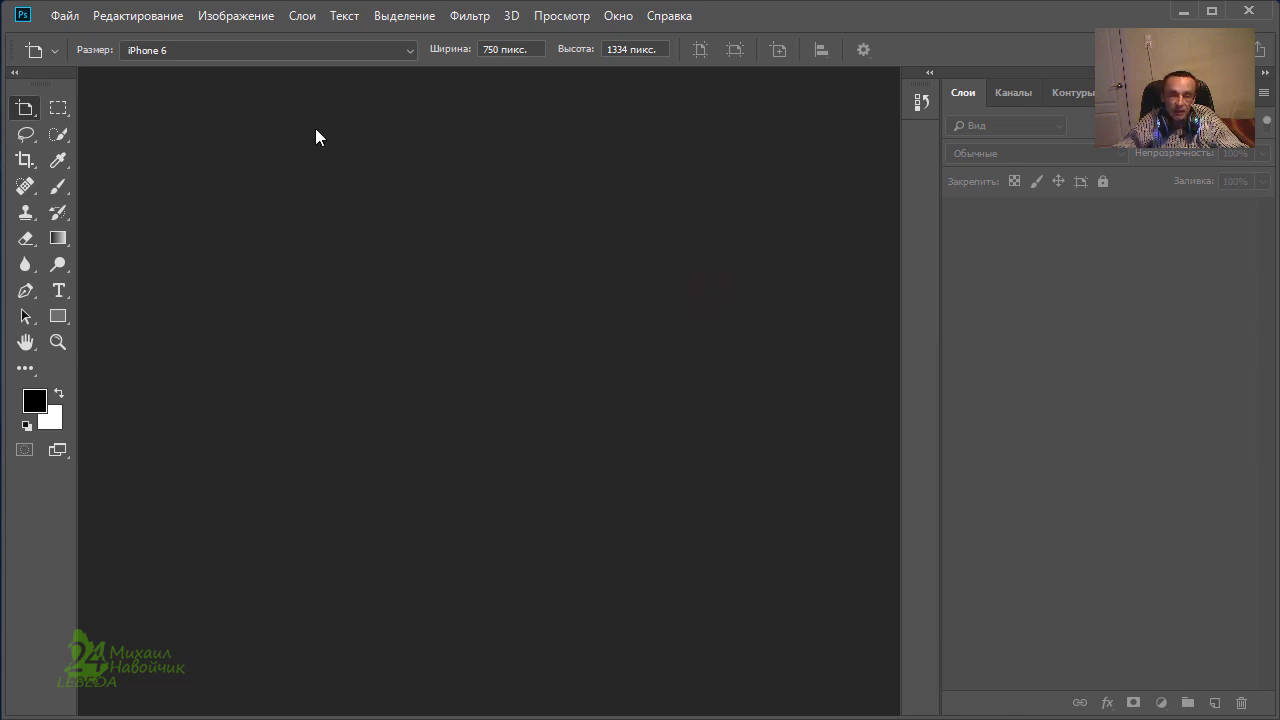
{"action": "left_click", "coordinate": [66, 18]}
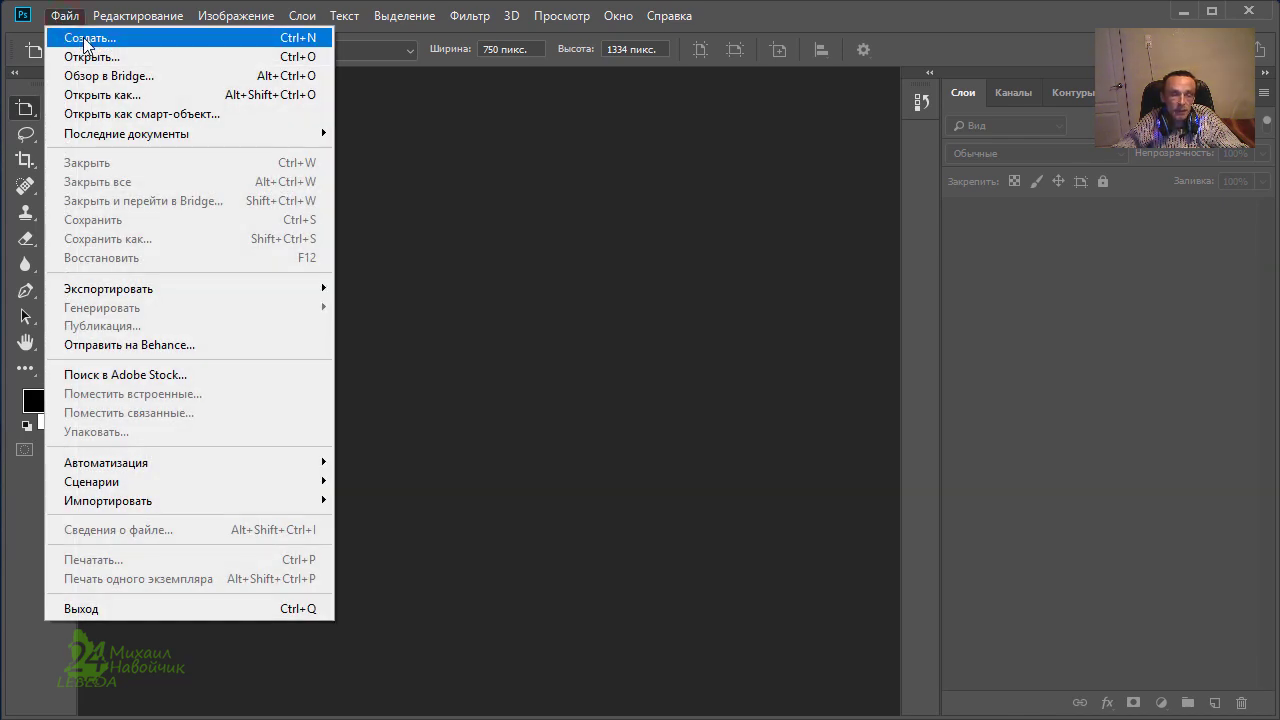
{"action": "left_click", "coordinate": [86, 40]}
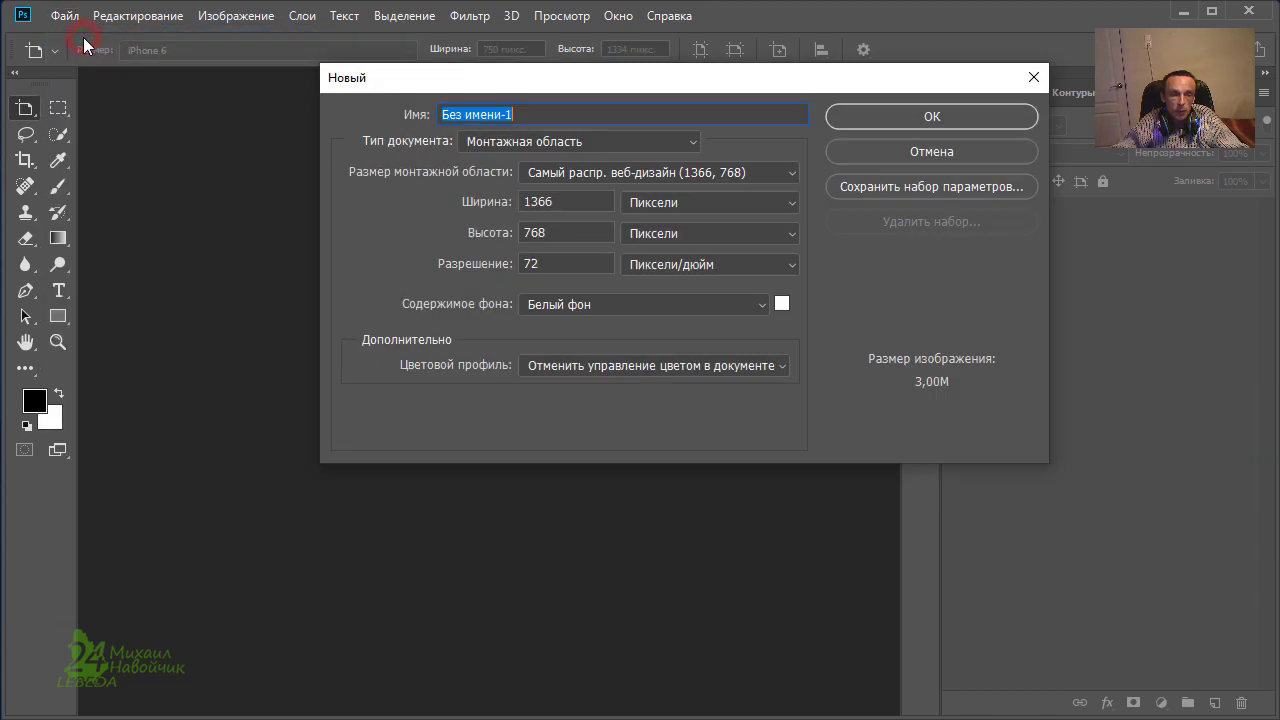
{"action": "left_click", "coordinate": [688, 143]}
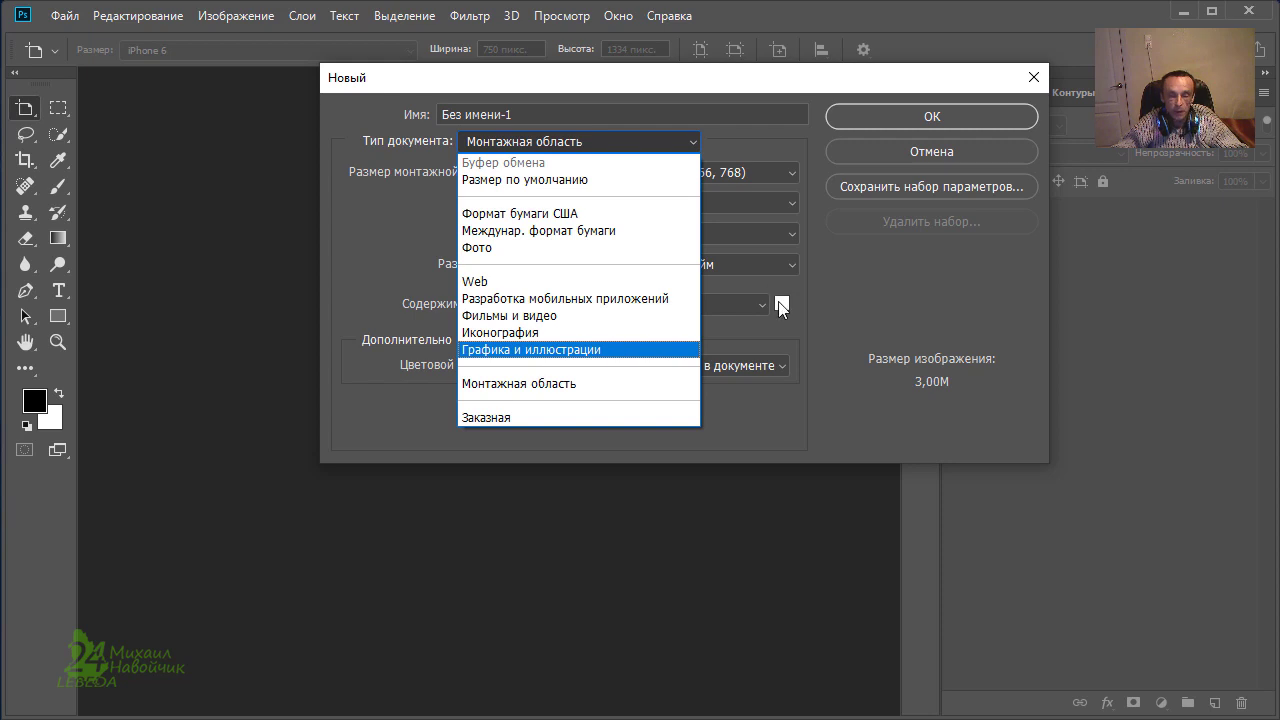
{"action": "left_click", "coordinate": [809, 76]}
{"action": "left_click_drag", "start_coordinate": [809, 76], "coordinate": [552, 88]}
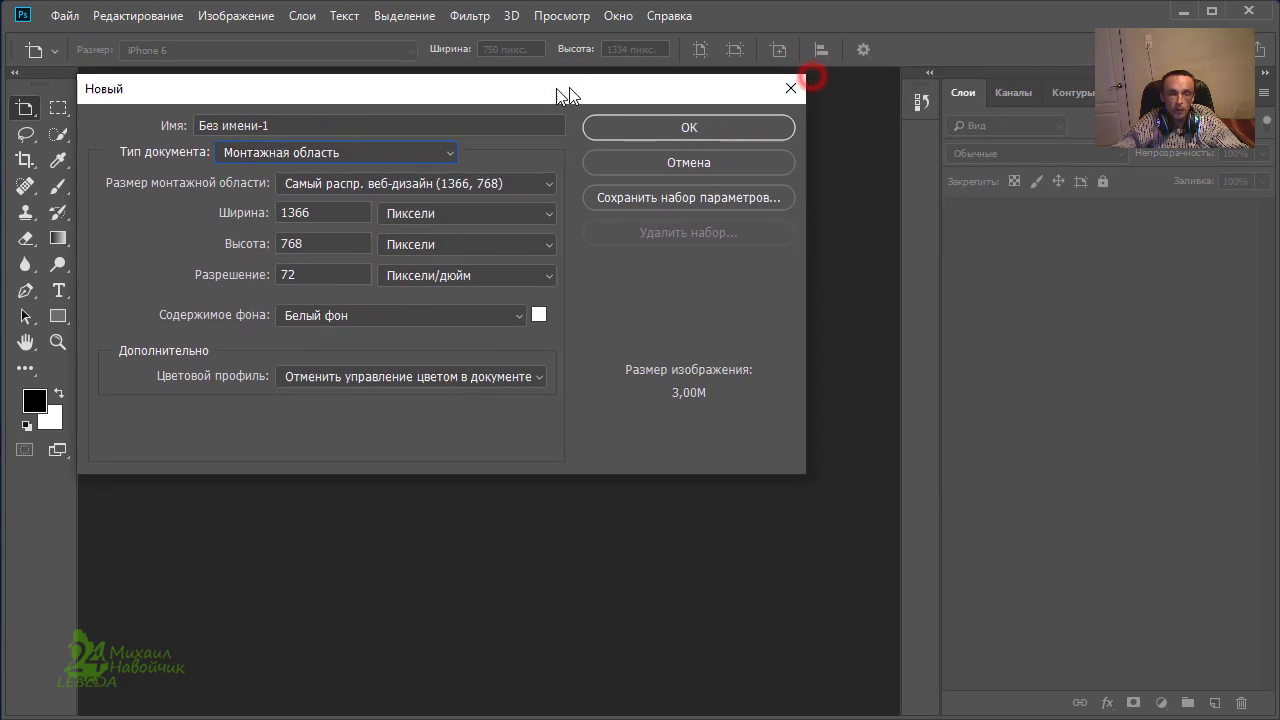
{"action": "left_click", "coordinate": [433, 160]}
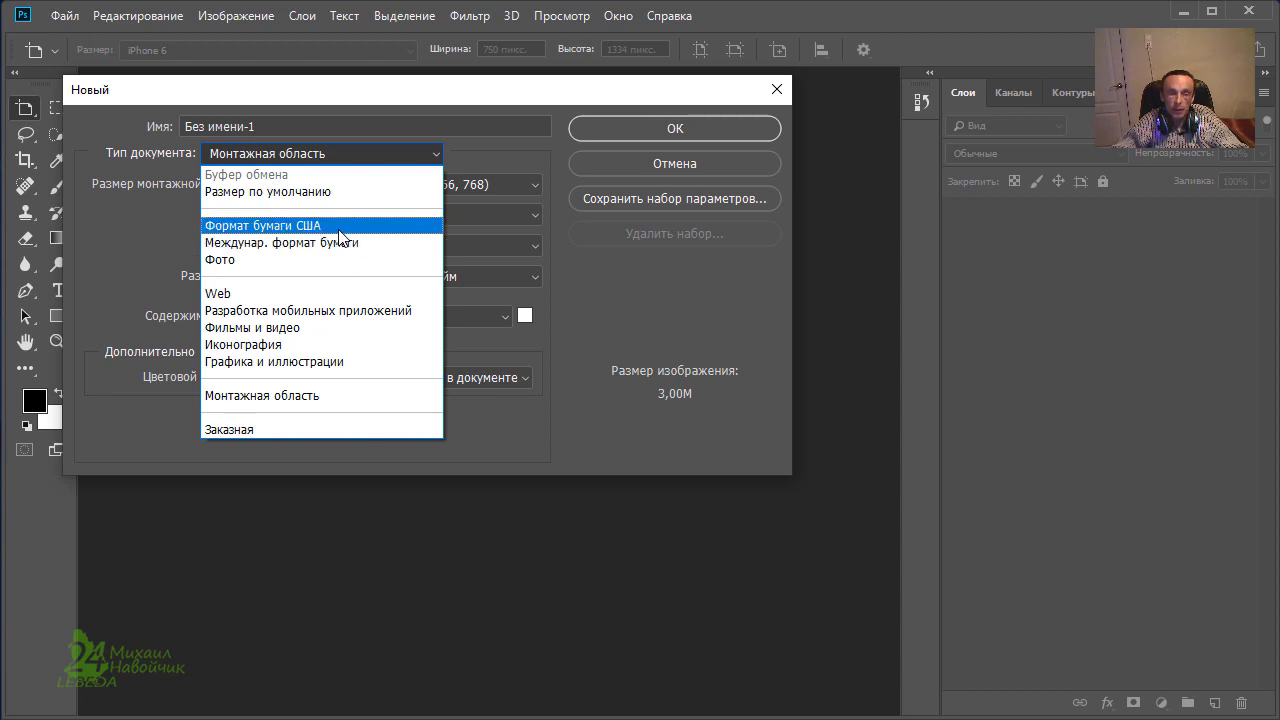
{"action": "left_click", "coordinate": [337, 227]}
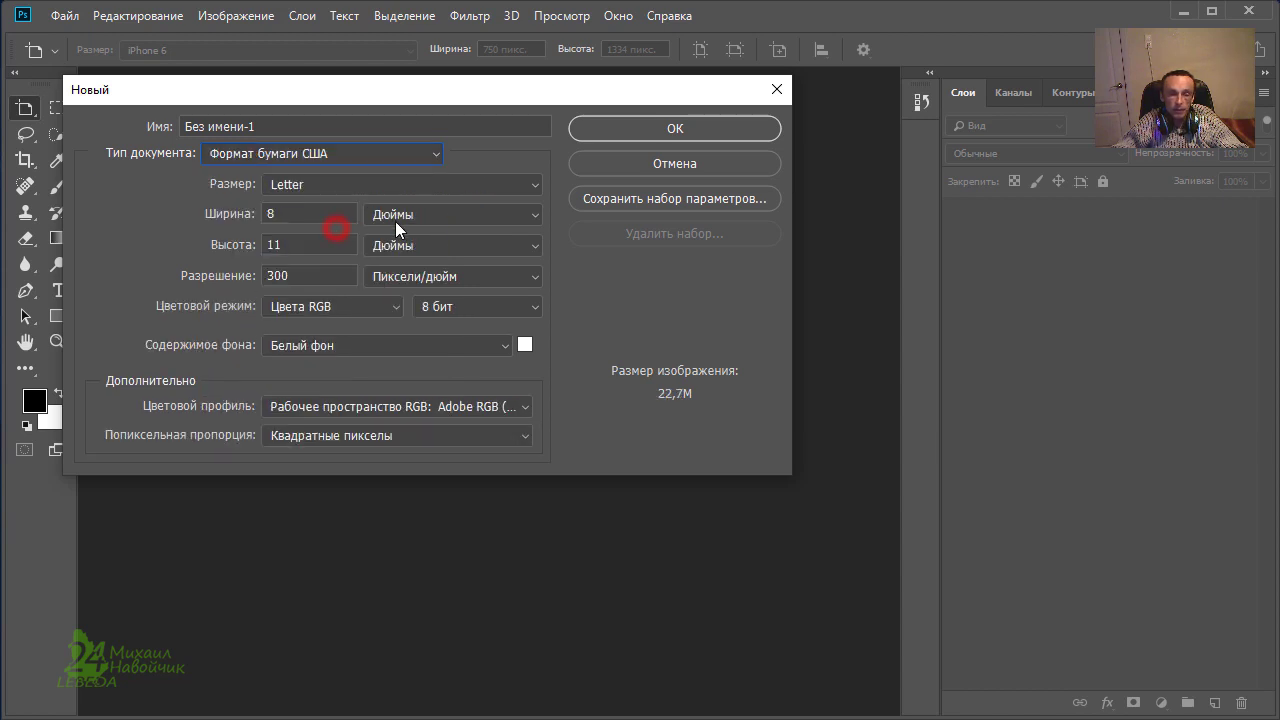
{"action": "left_click", "coordinate": [693, 134]}
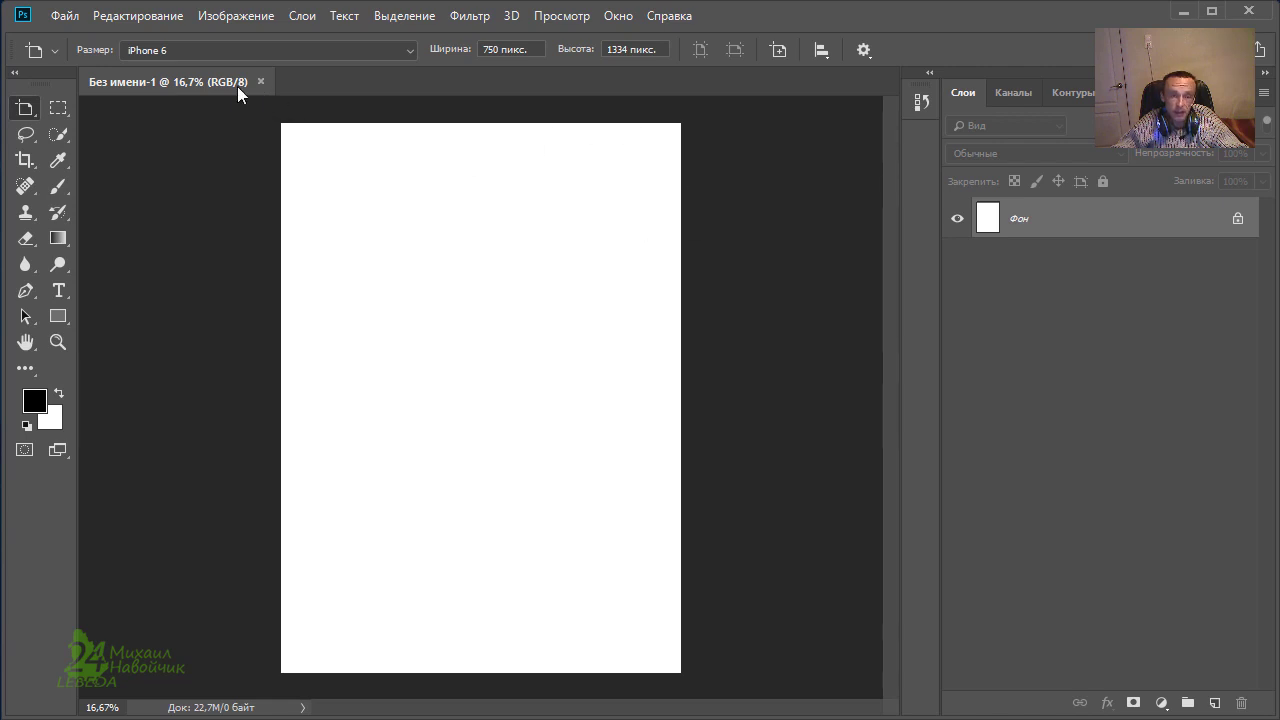
- Create a second new document from the Web preset at 1366×768 px, 72 ppi
{"action": "left_click", "coordinate": [73, 20]}
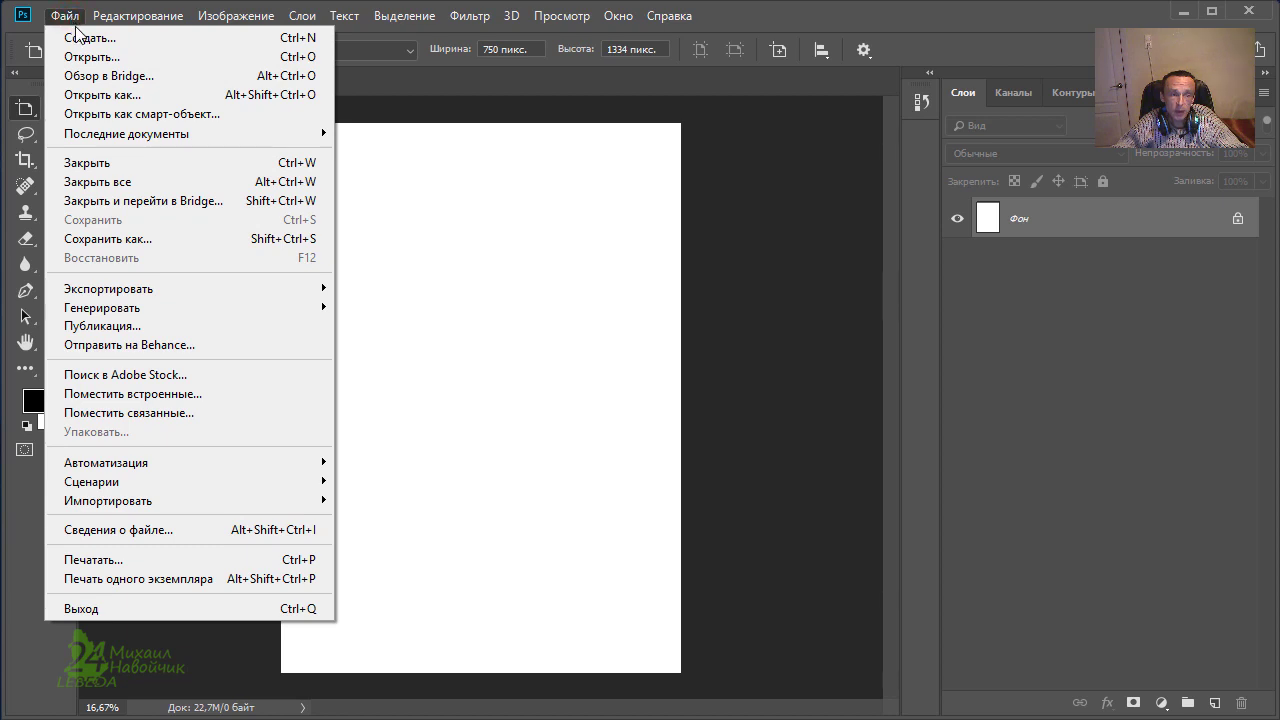
{"action": "left_click", "coordinate": [86, 40]}
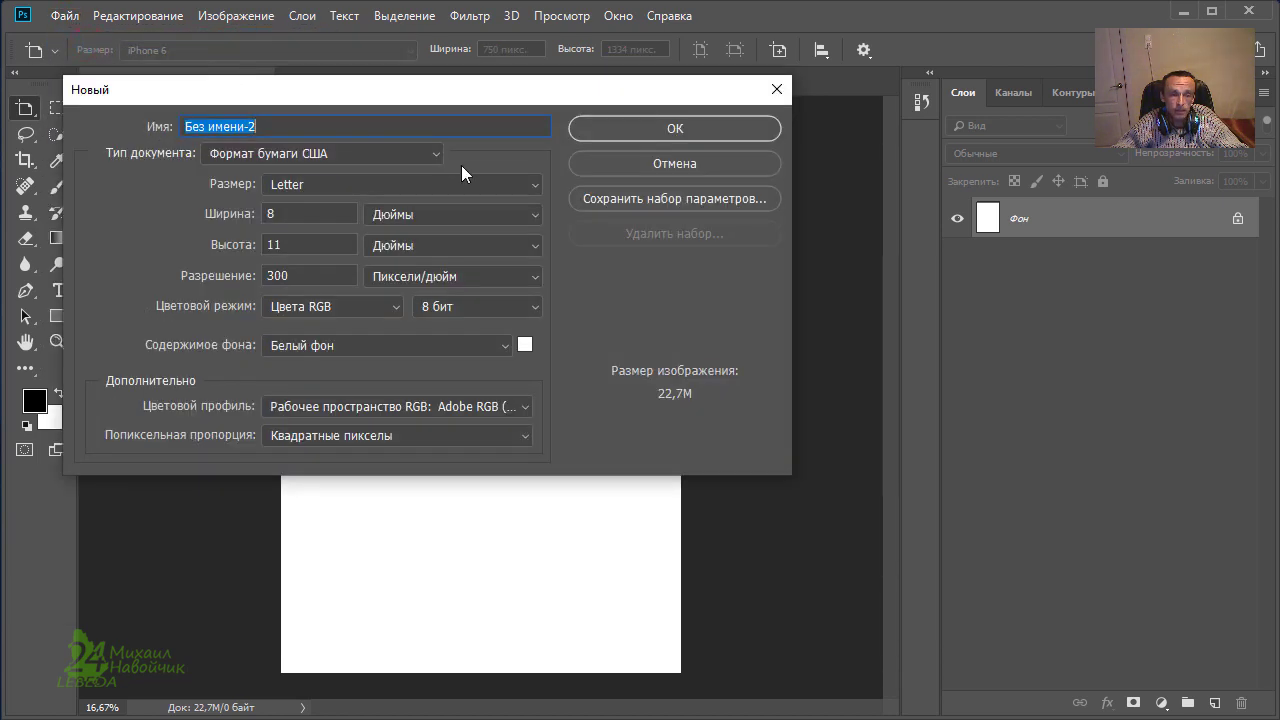
{"action": "left_click", "coordinate": [430, 155]}
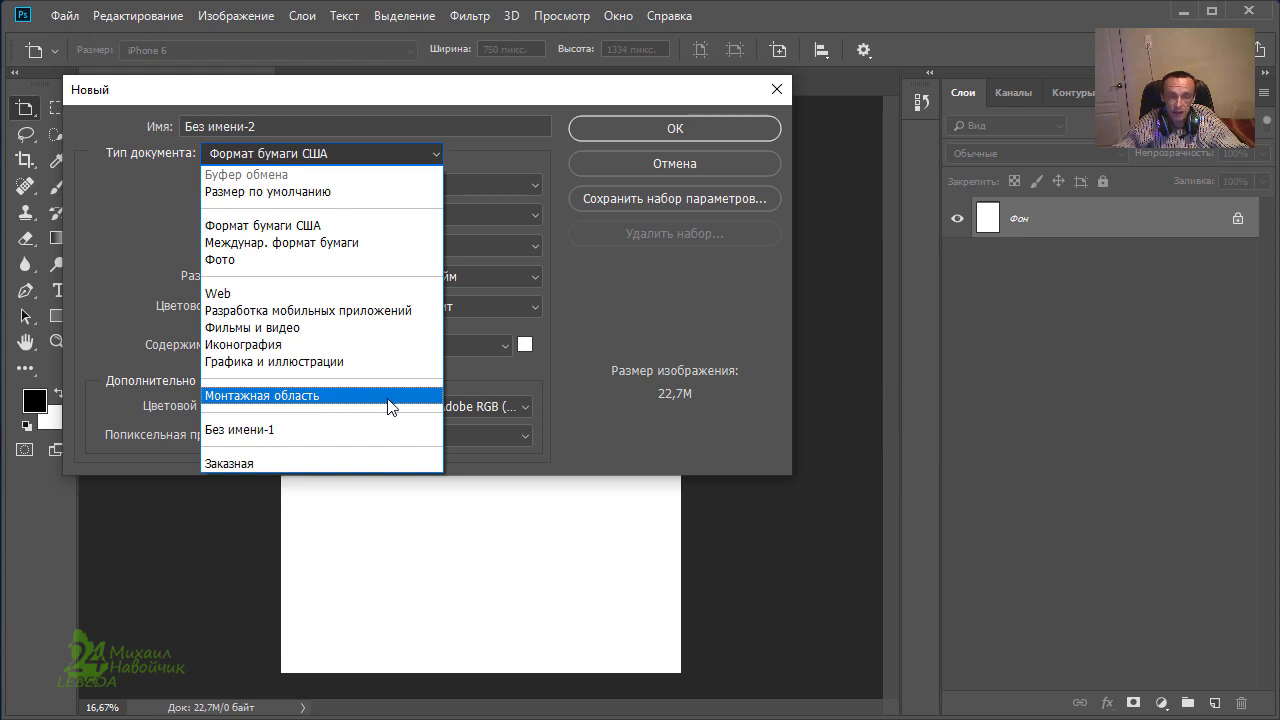
{"action": "left_click", "coordinate": [289, 301]}
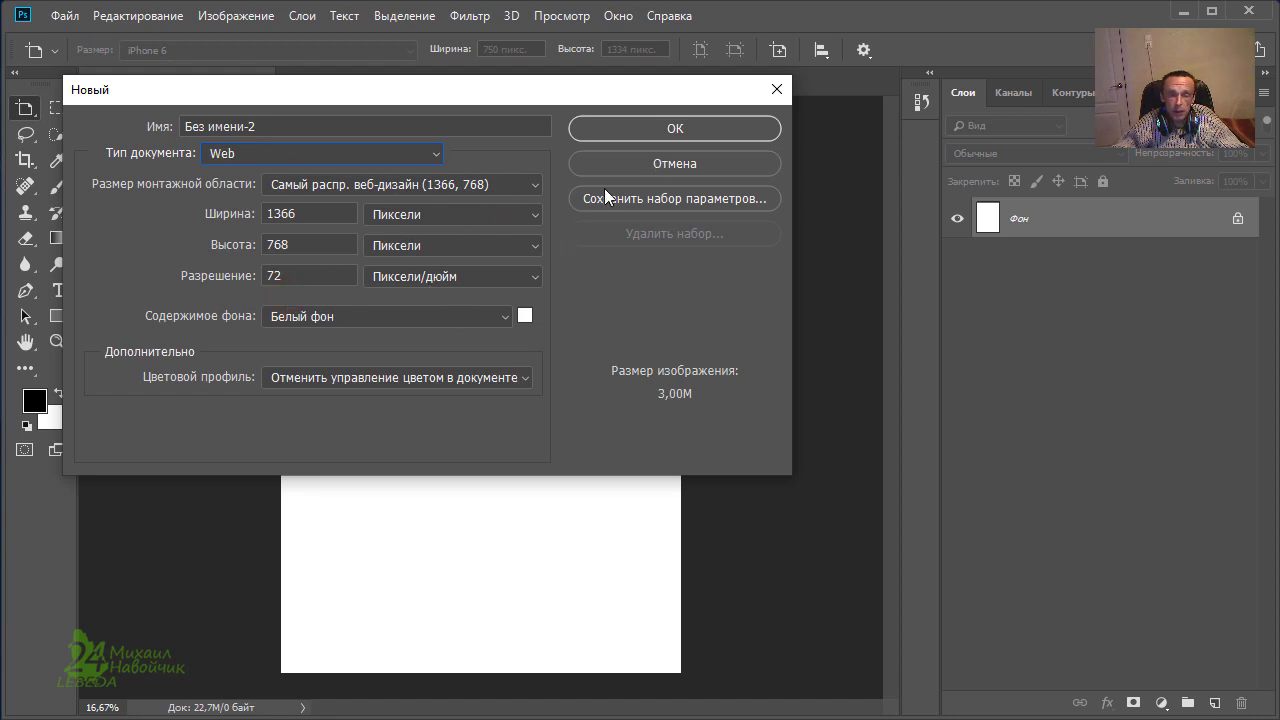
{"action": "left_click", "coordinate": [700, 132]}
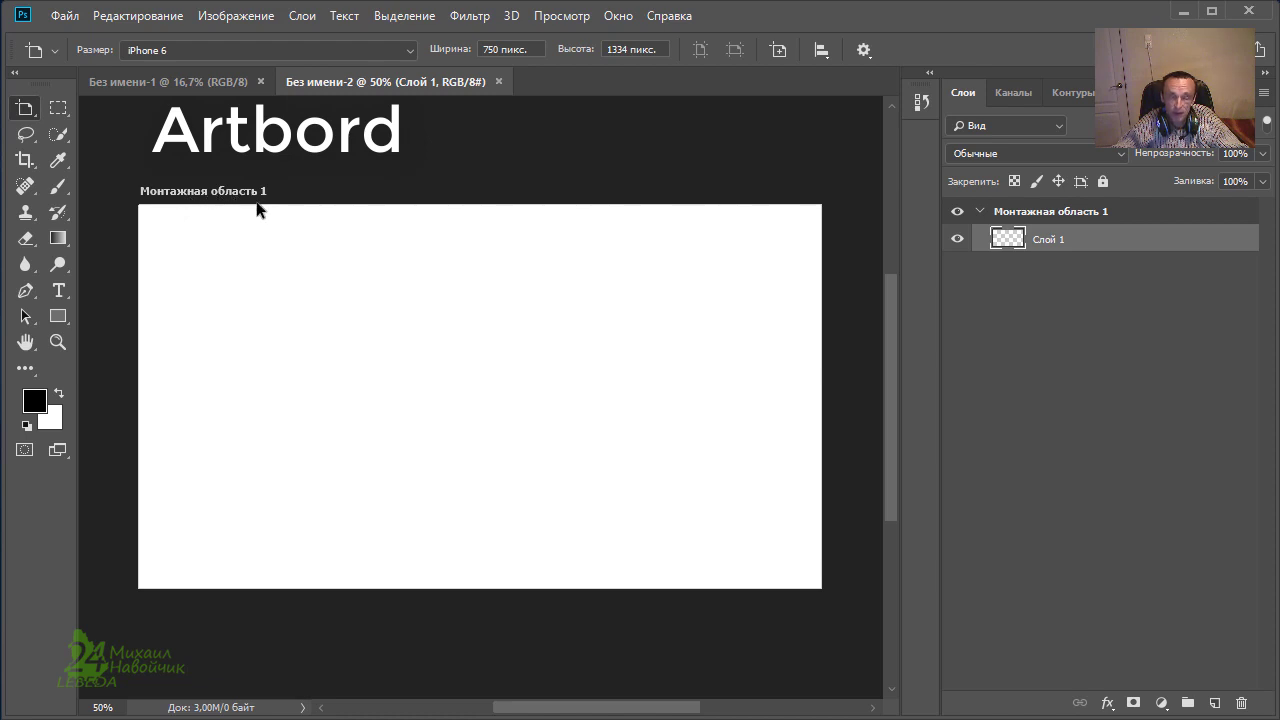
{"action": "left_click", "coordinate": [196, 85]}
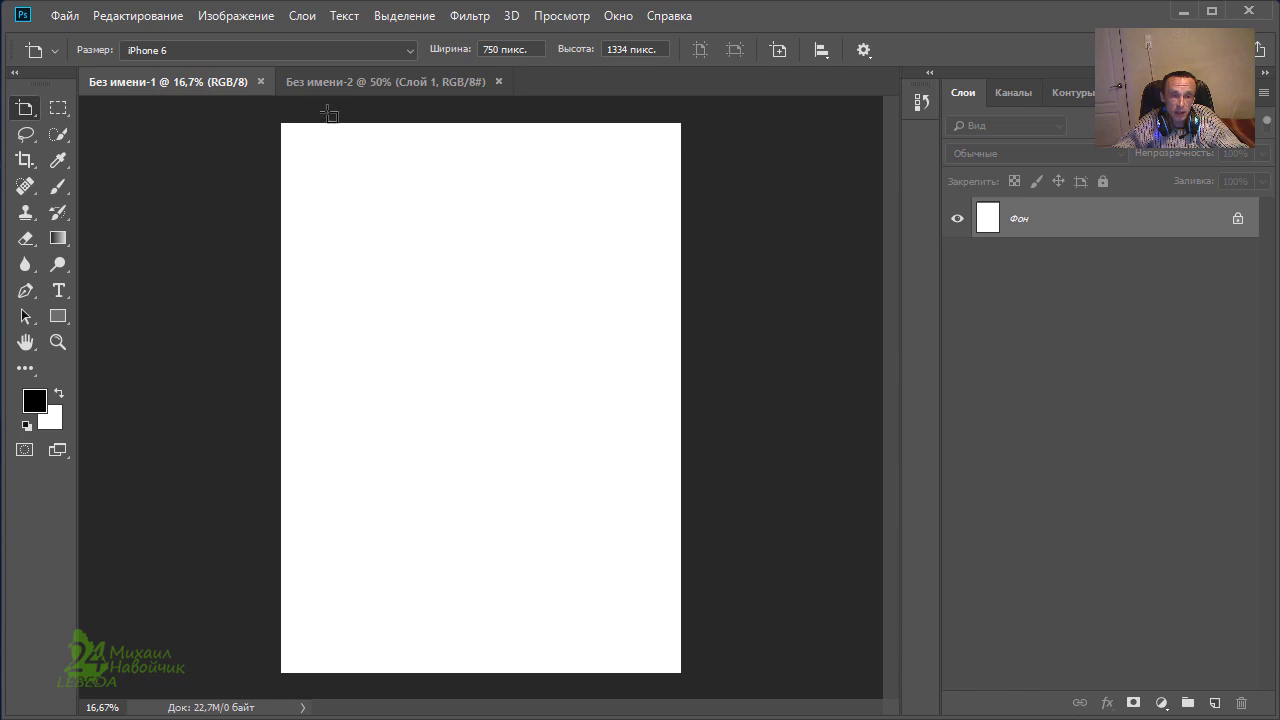
{"action": "left_click", "coordinate": [379, 84]}
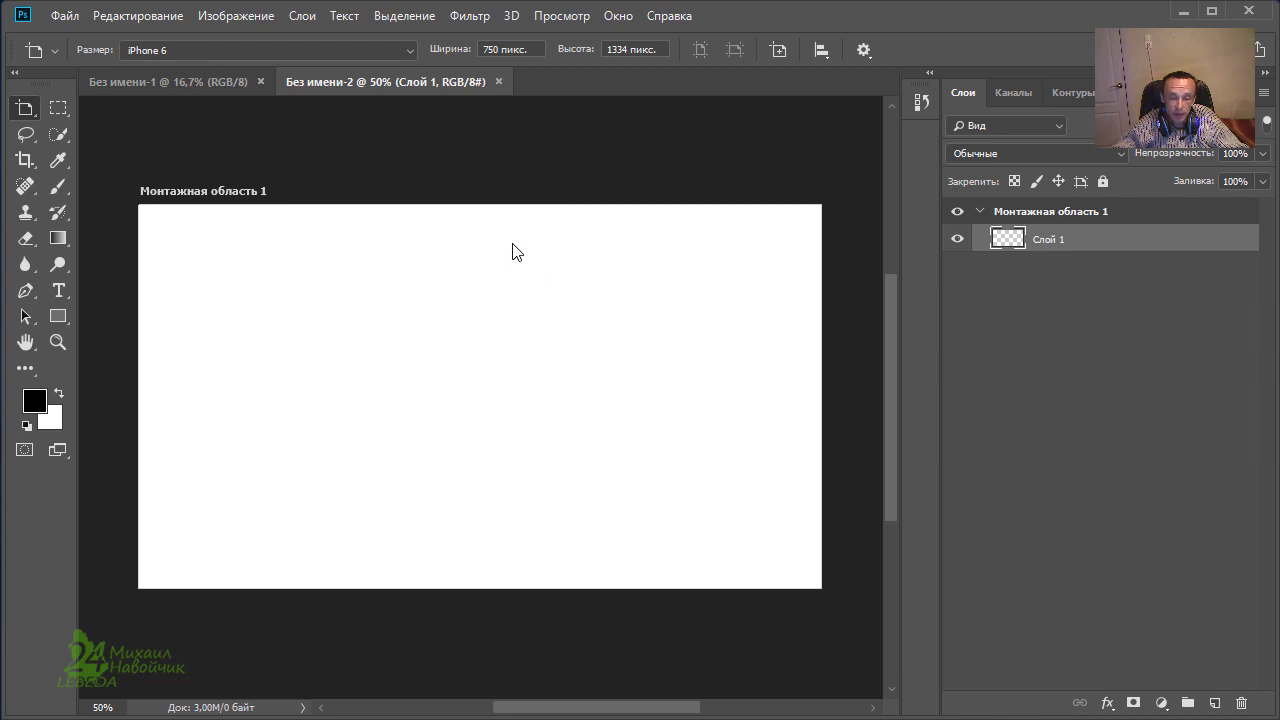
{"action": "left_click", "coordinate": [184, 88]}
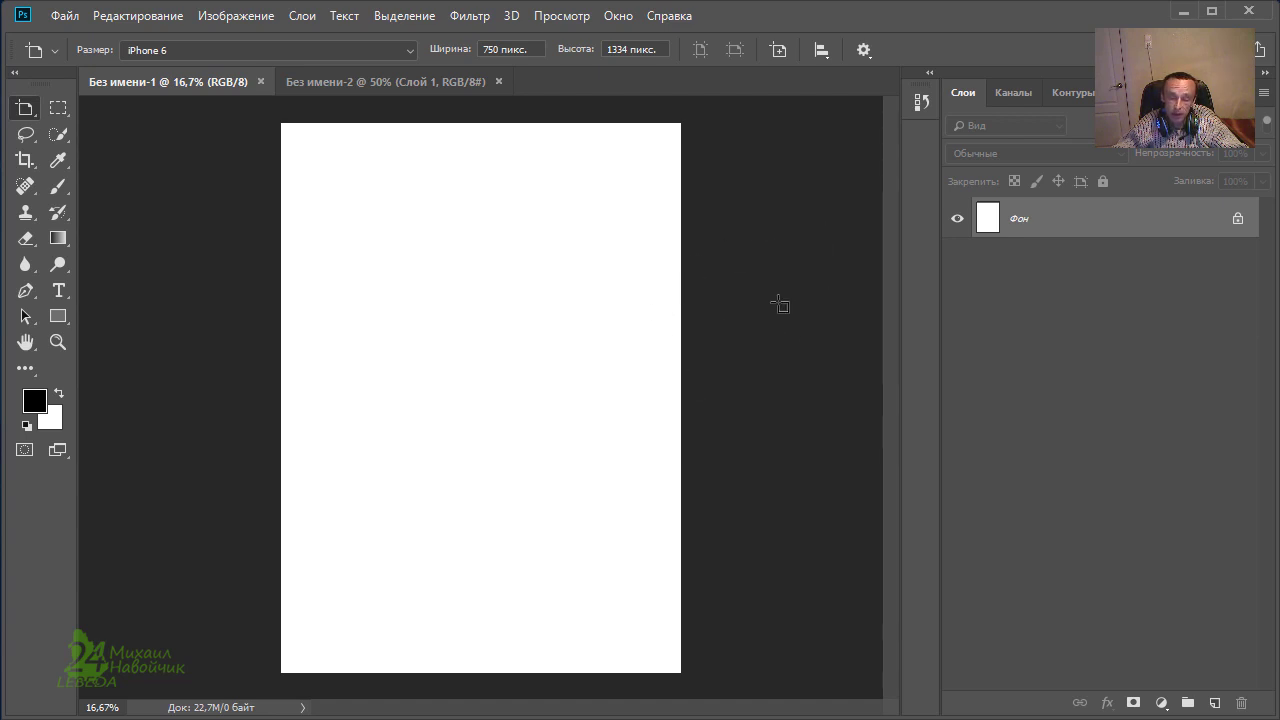
{"action": "left_click", "coordinate": [405, 86]}
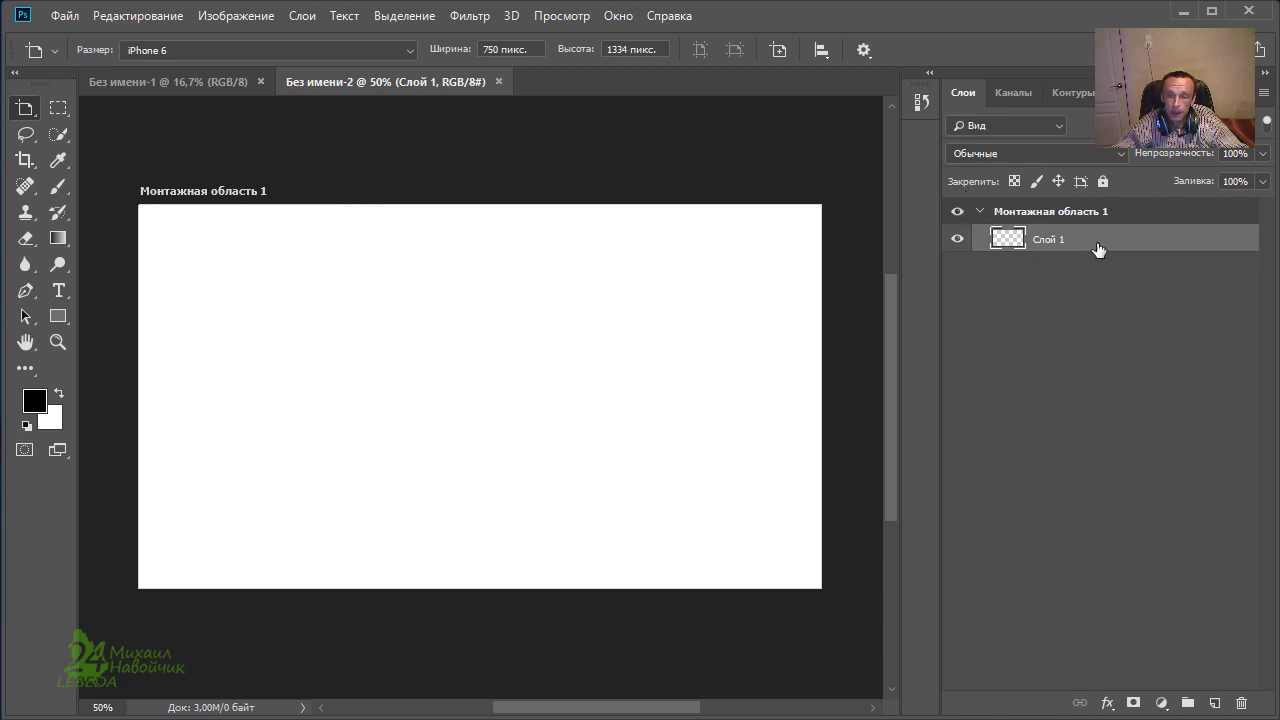
- Toggle the artboard's visibility, check the other document, and select the Move tool
{"action": "left_click", "coordinate": [958, 215]}
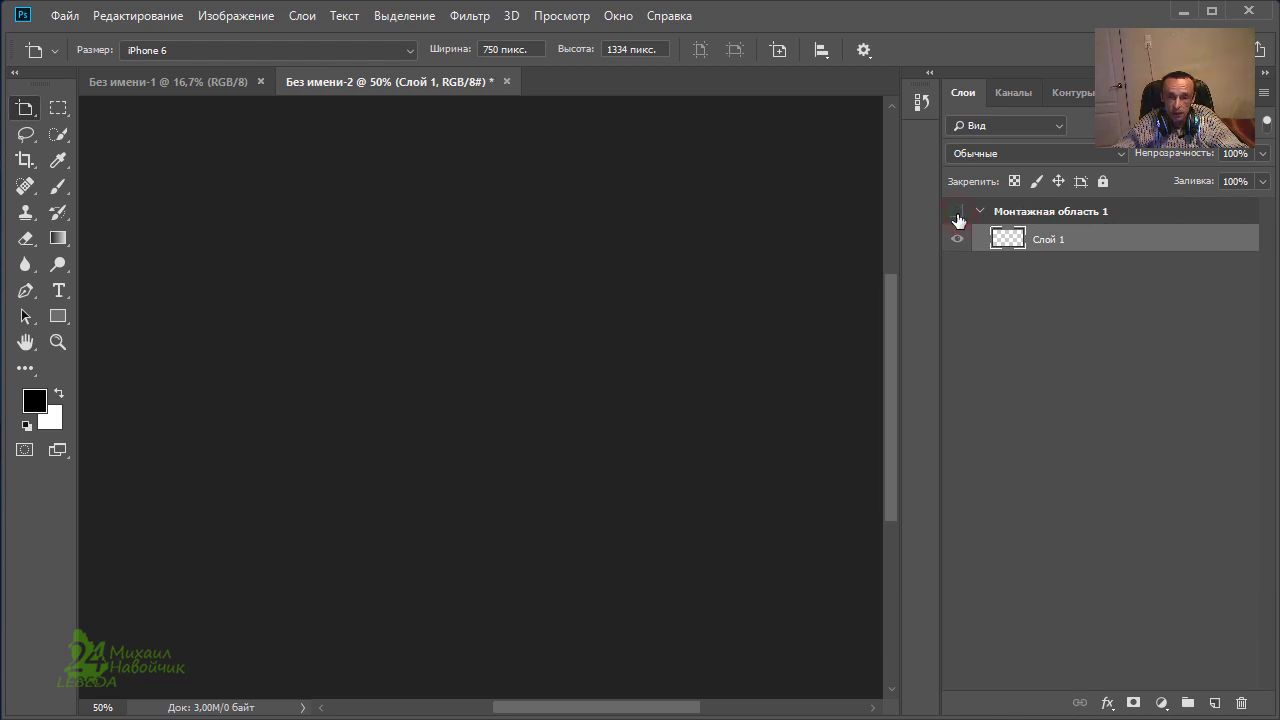
{"action": "left_click", "coordinate": [958, 216]}
{"action": "left_click", "coordinate": [204, 80]}
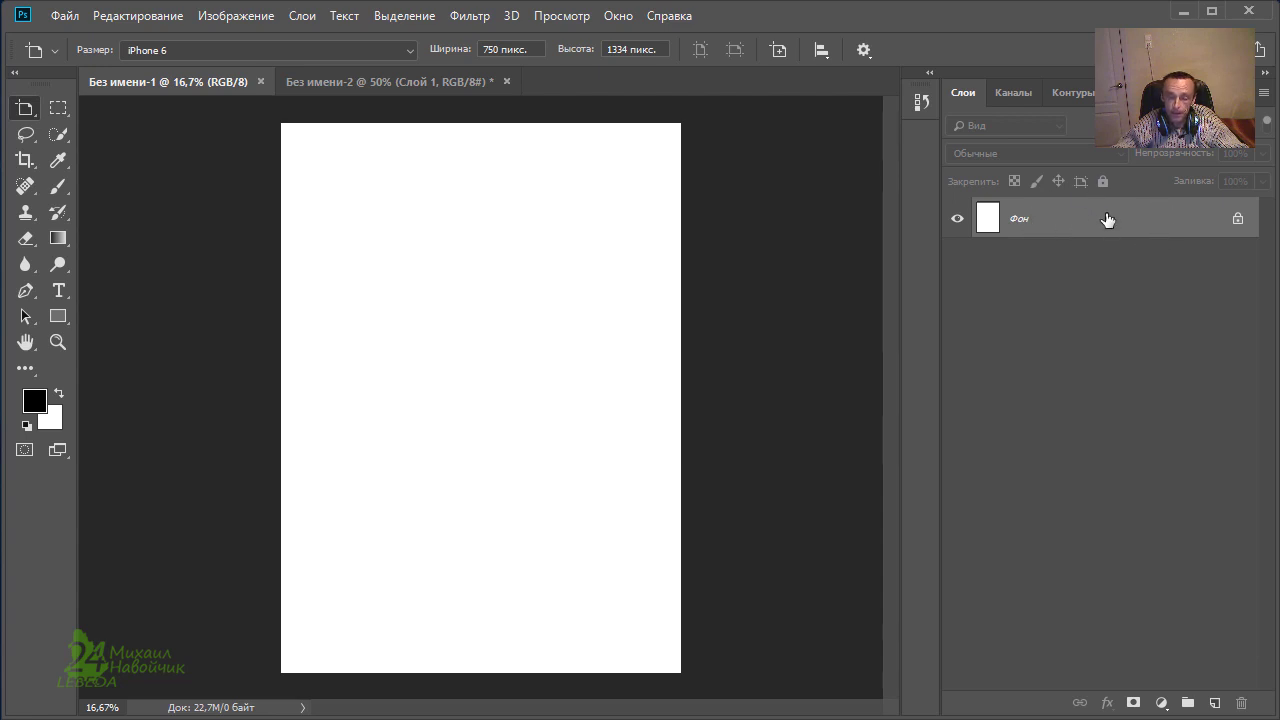
{"action": "left_click", "coordinate": [386, 83]}
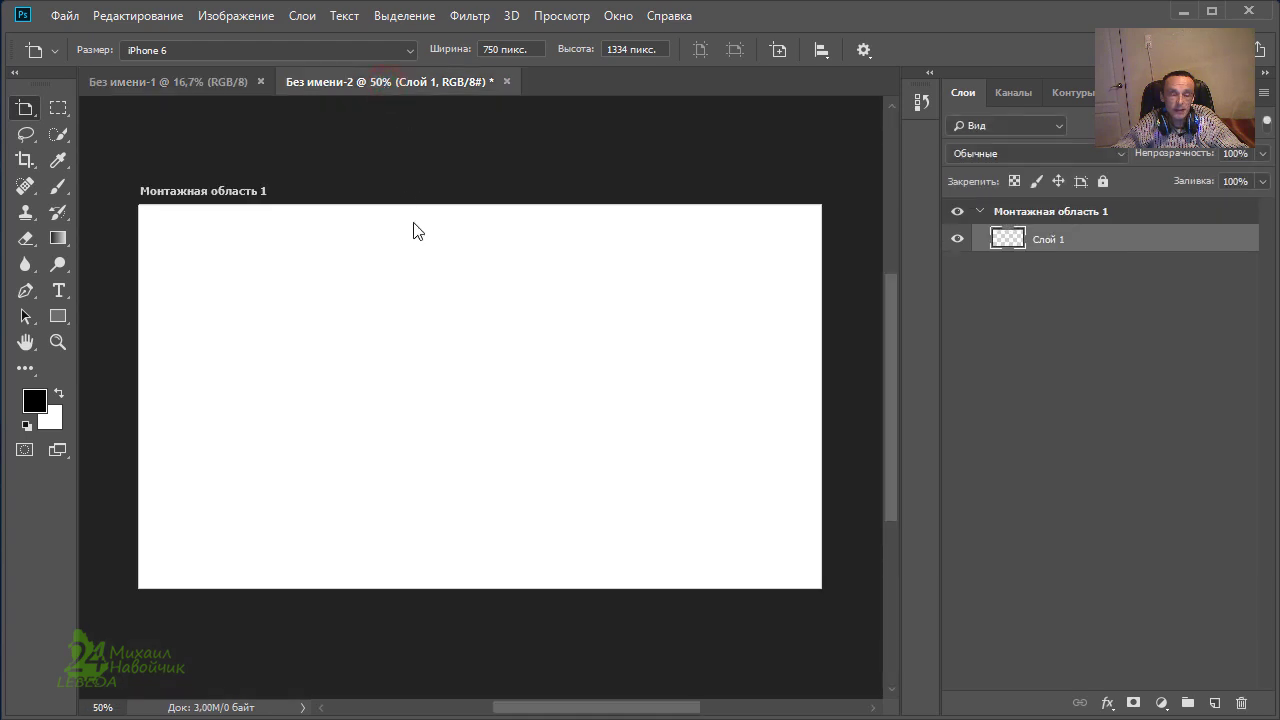
{"action": "left_click", "coordinate": [26, 110]}
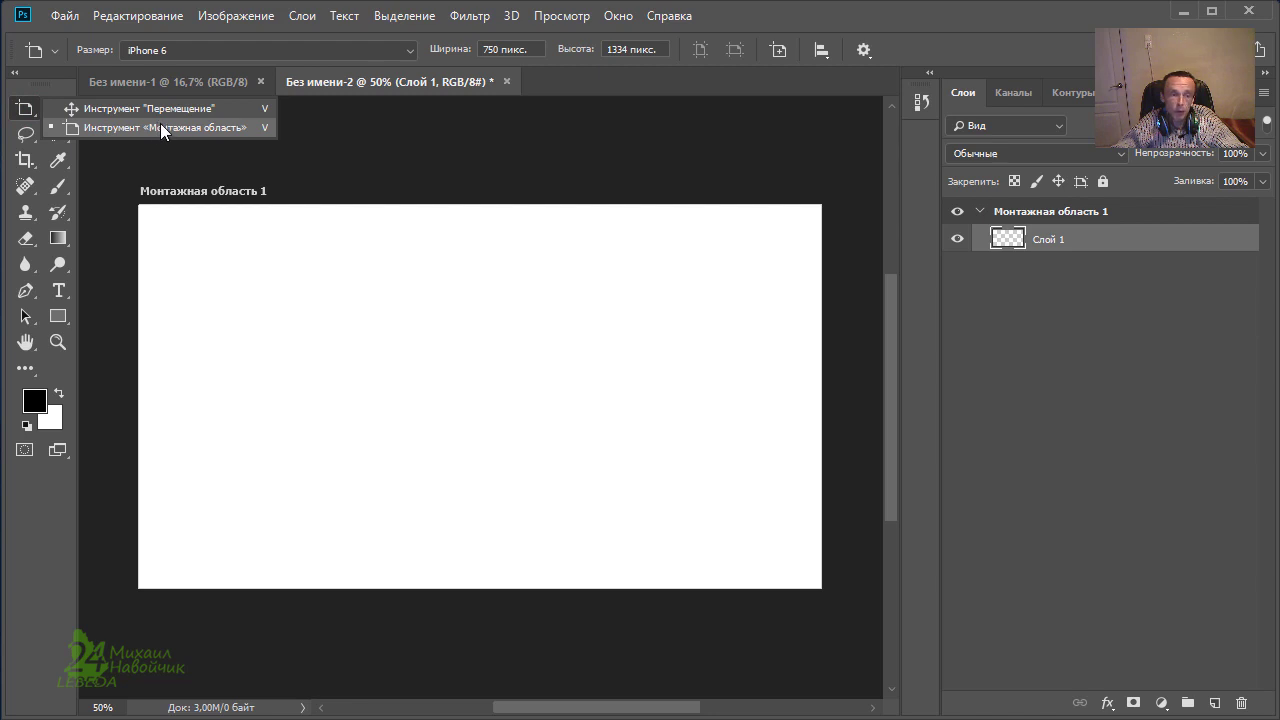
{"action": "left_click", "coordinate": [166, 110]}
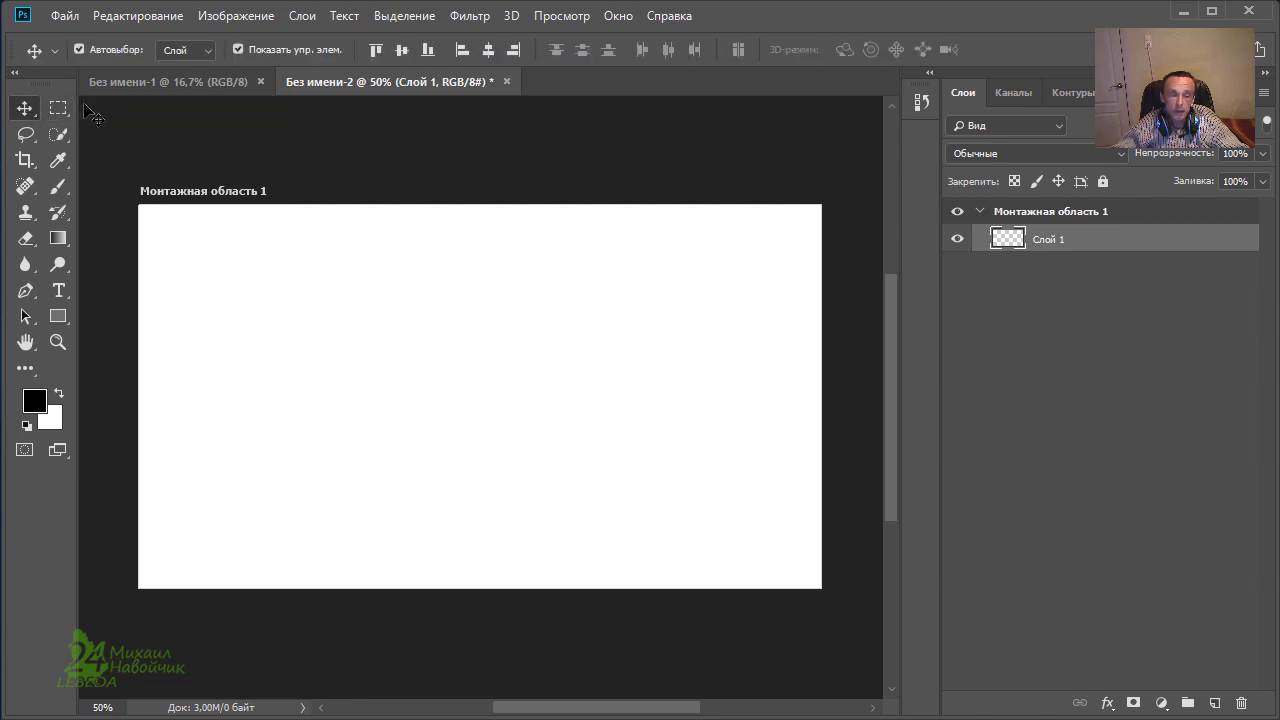
{"action": "right_click", "coordinate": [29, 117]}
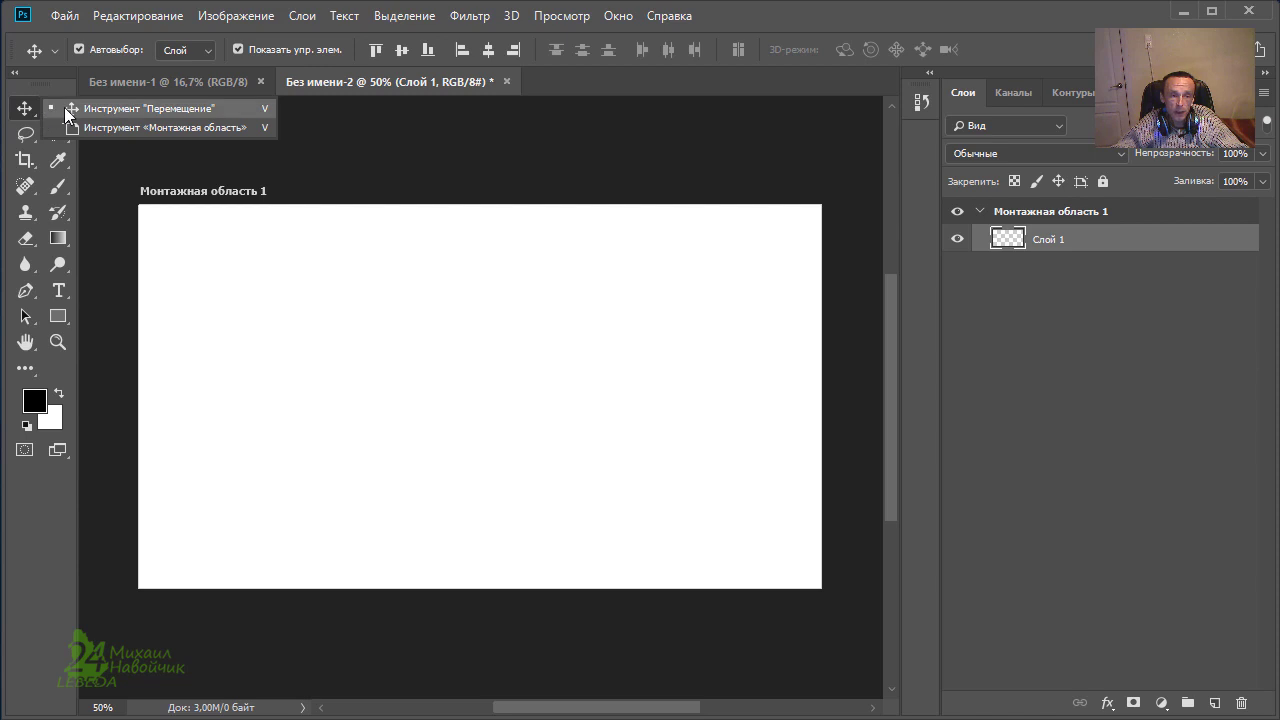
- Switch back to the Artboard tool, select Монтажная область 1, and zoom out to 25%
{"action": "left_click", "coordinate": [122, 128]}
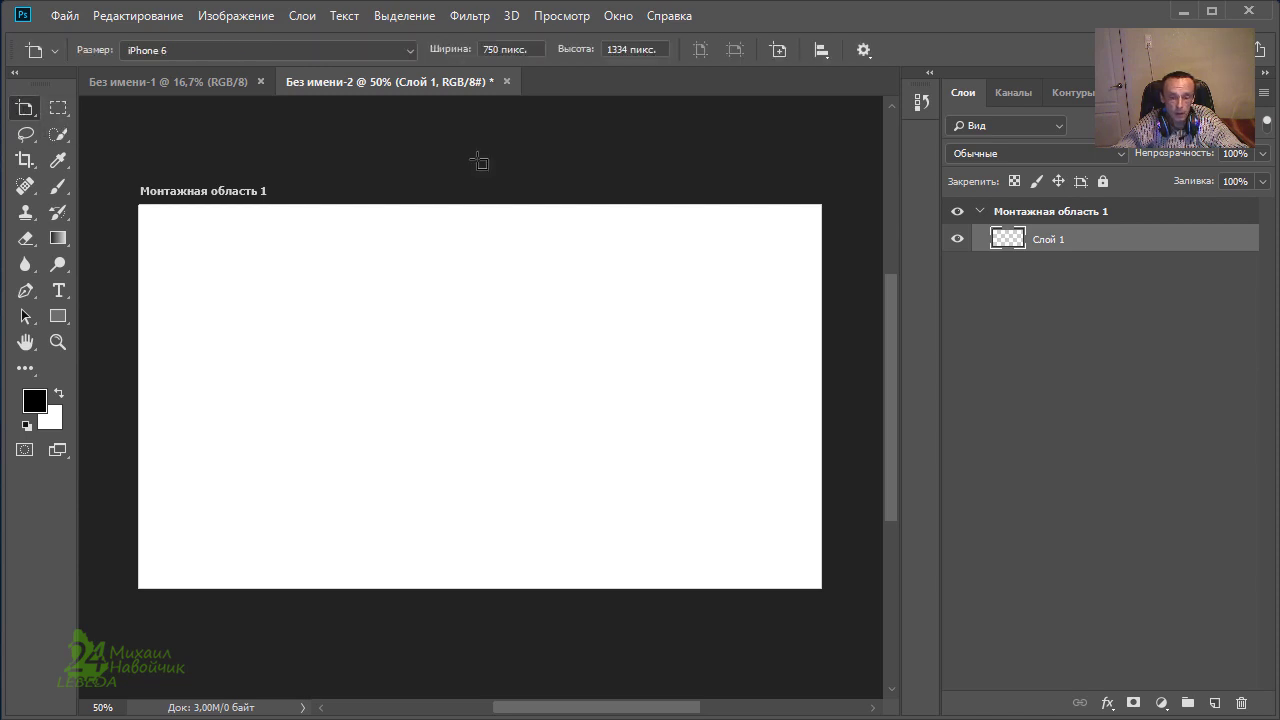
{"action": "left_click", "coordinate": [216, 197]}
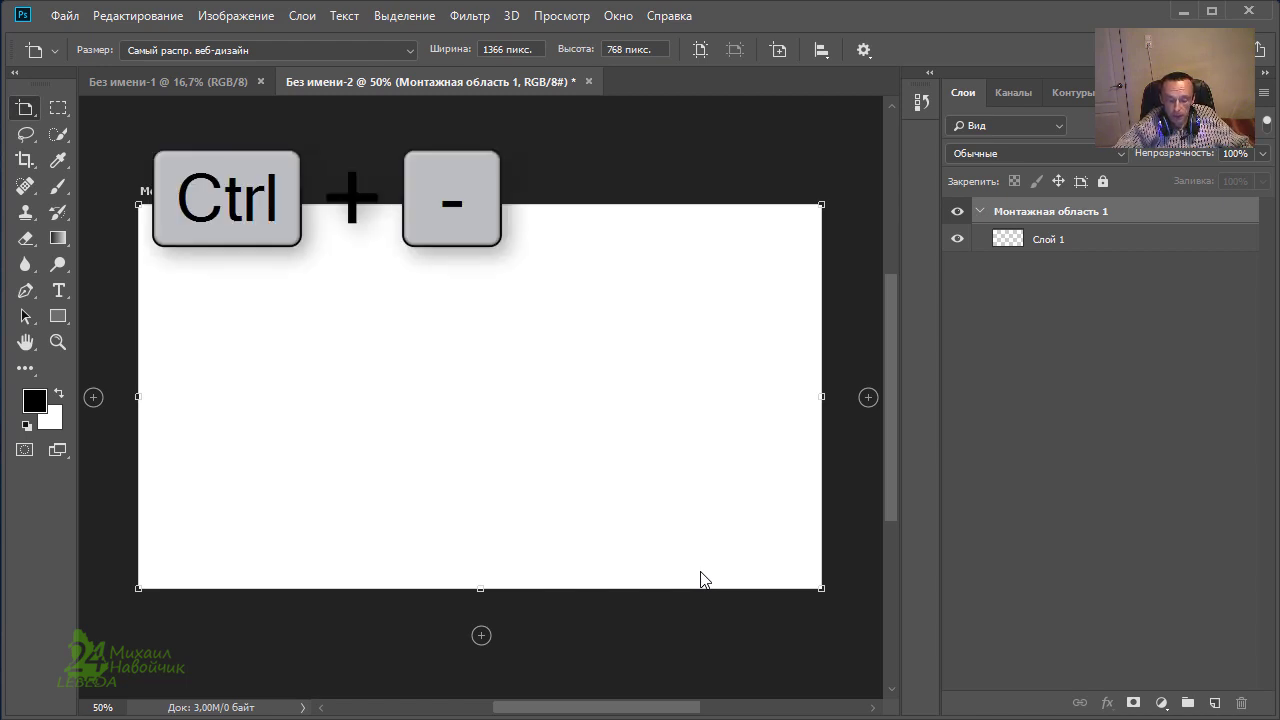
{"action": "key", "text": "ctrl+minus"}
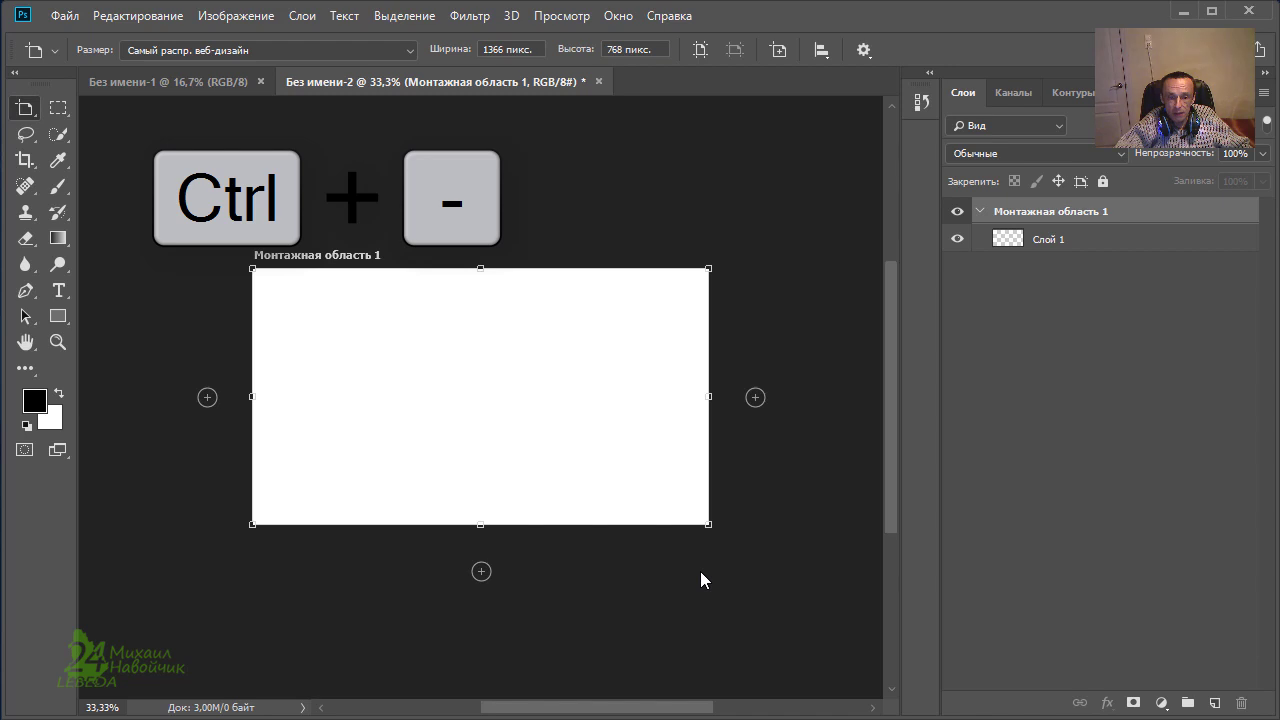
{"action": "key", "text": "ctrl+minus"}
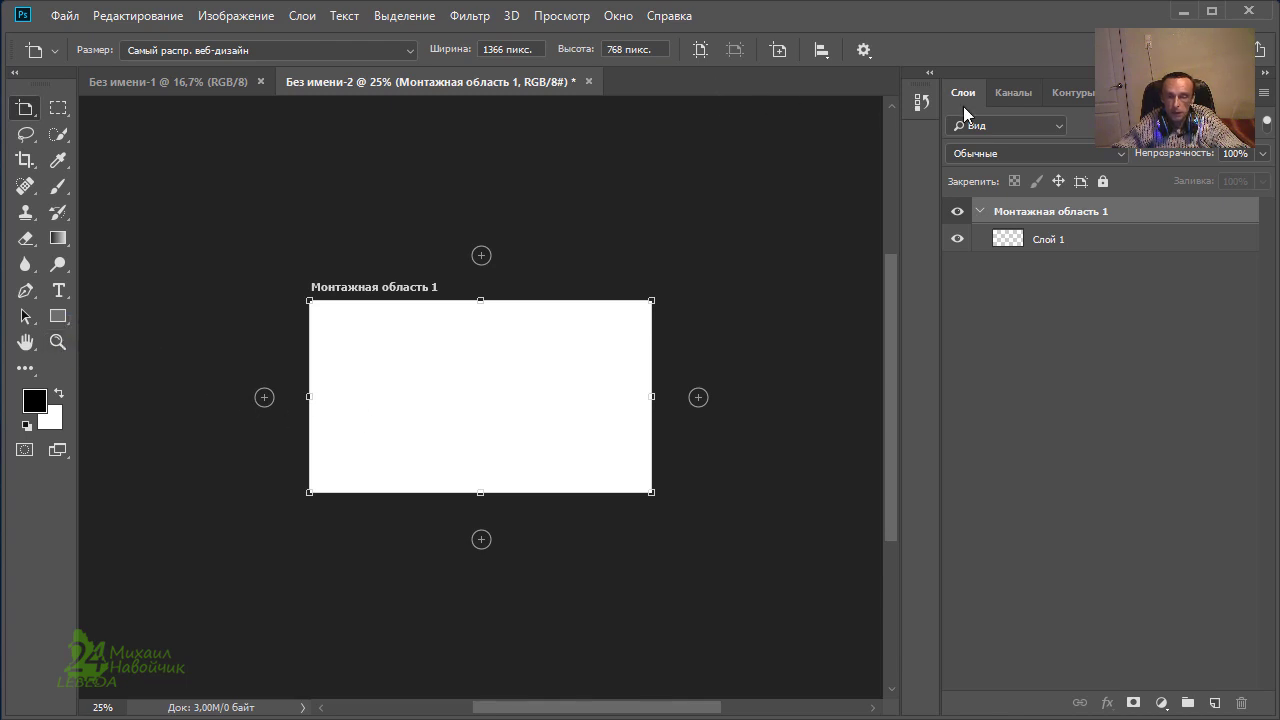
{"action": "key", "text": "F7"}
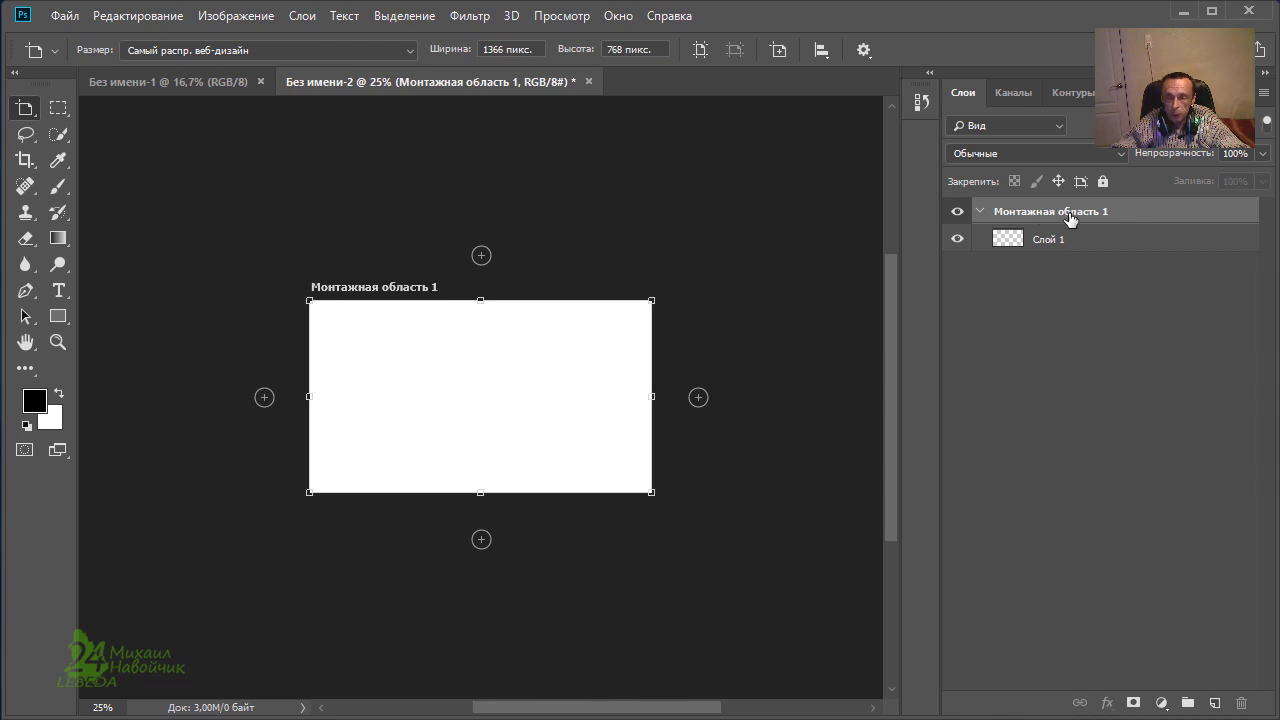
- Append '+' to the artboard's name in the Layers panel, making it Монтажная область 1+
{"action": "left_click", "coordinate": [1069, 215]}
{"action": "double_click", "coordinate": [1068, 213]}
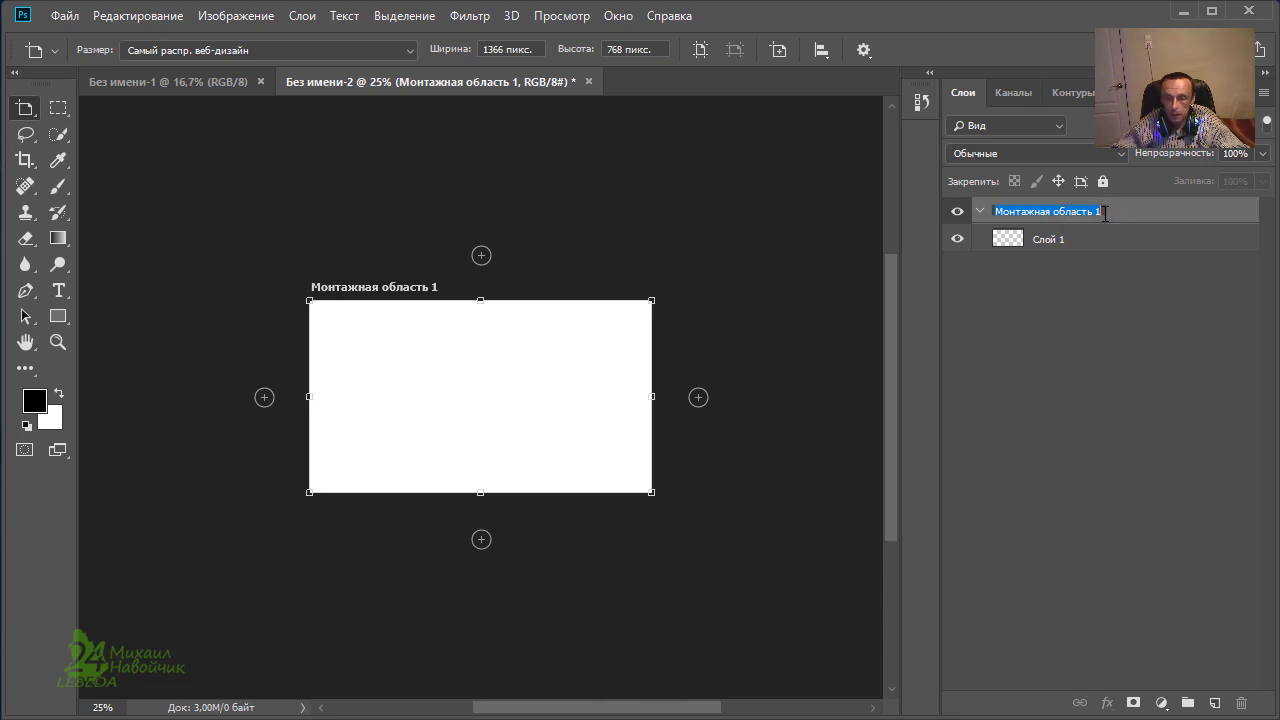
{"action": "left_click", "coordinate": [1104, 213]}
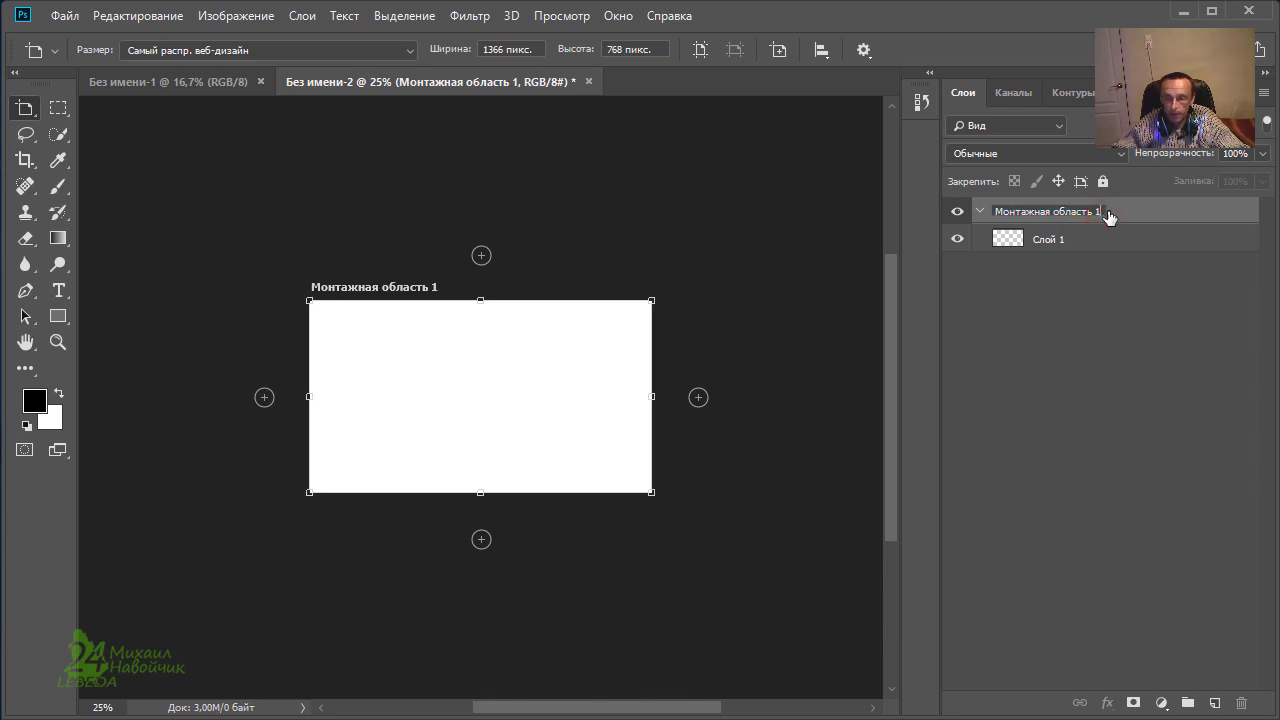
{"action": "type", "text": "+"}
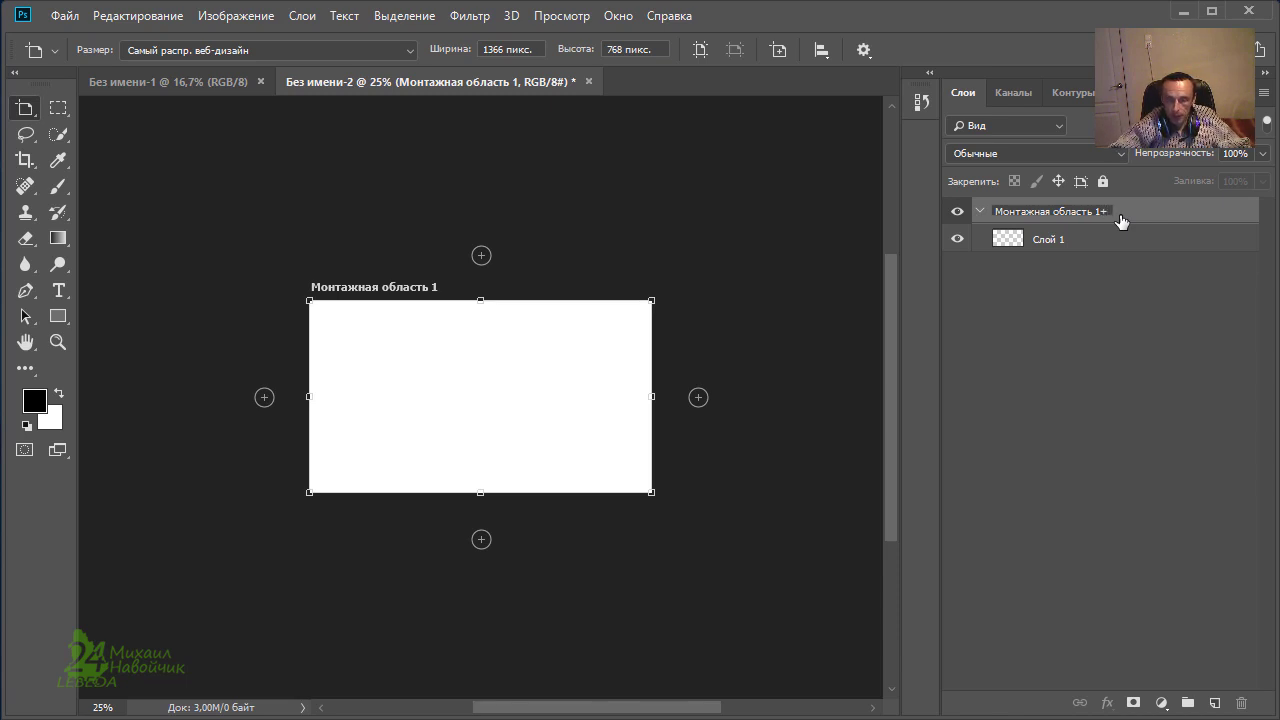
{"action": "key", "text": "Return"}
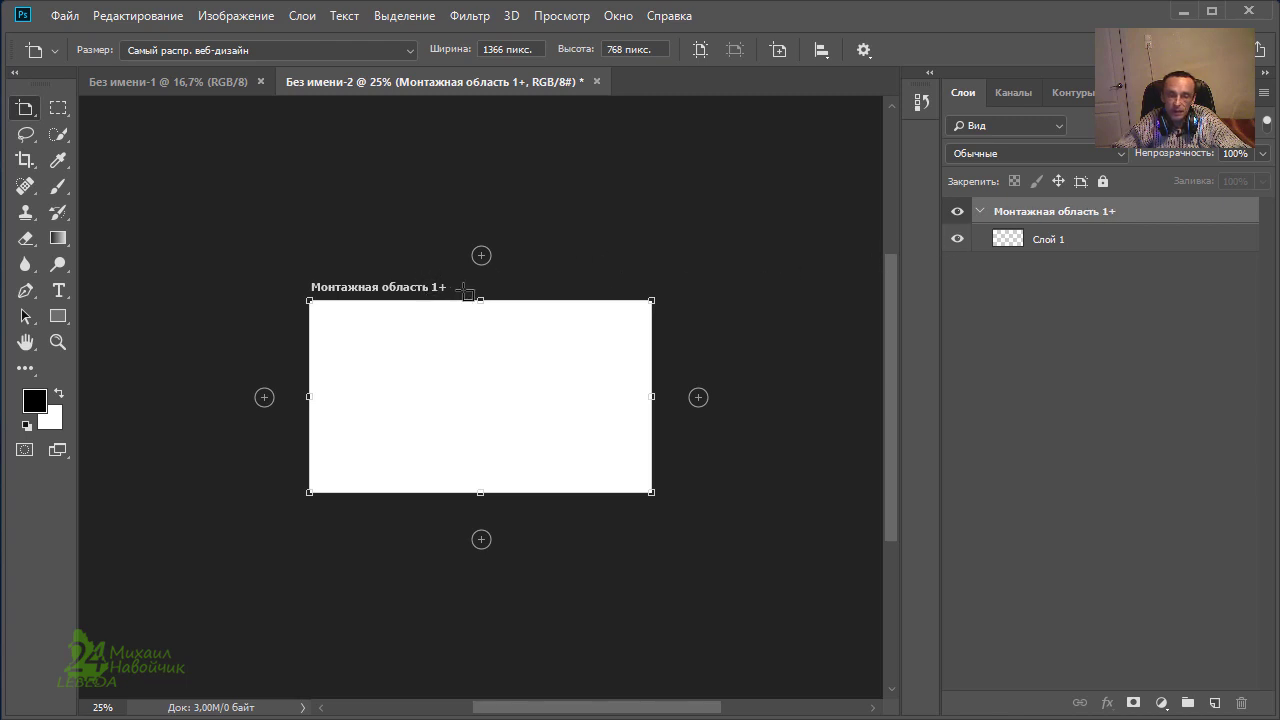
{"action": "scroll", "coordinate": [550, 390], "scroll_direction": "left", "scroll_amount": 1}
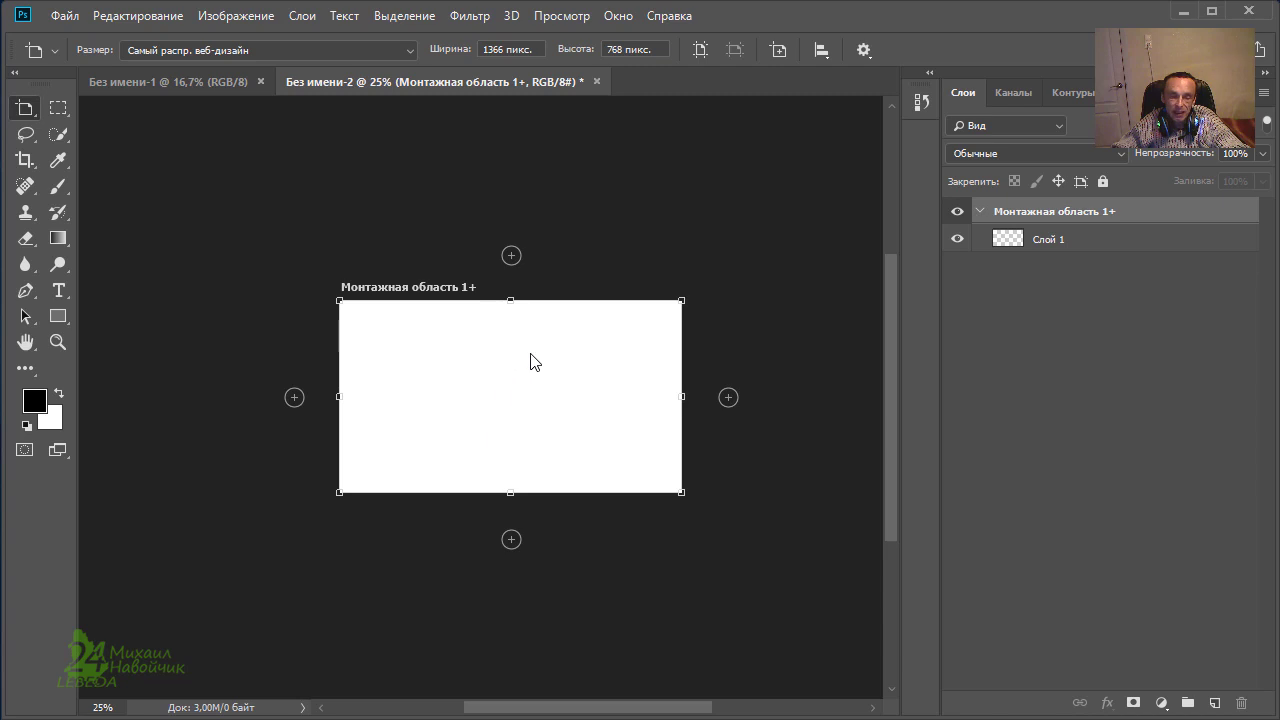
- Select the Rectangle shape tool and set the foreground colour to red ff0000
{"action": "left_click", "coordinate": [60, 321]}
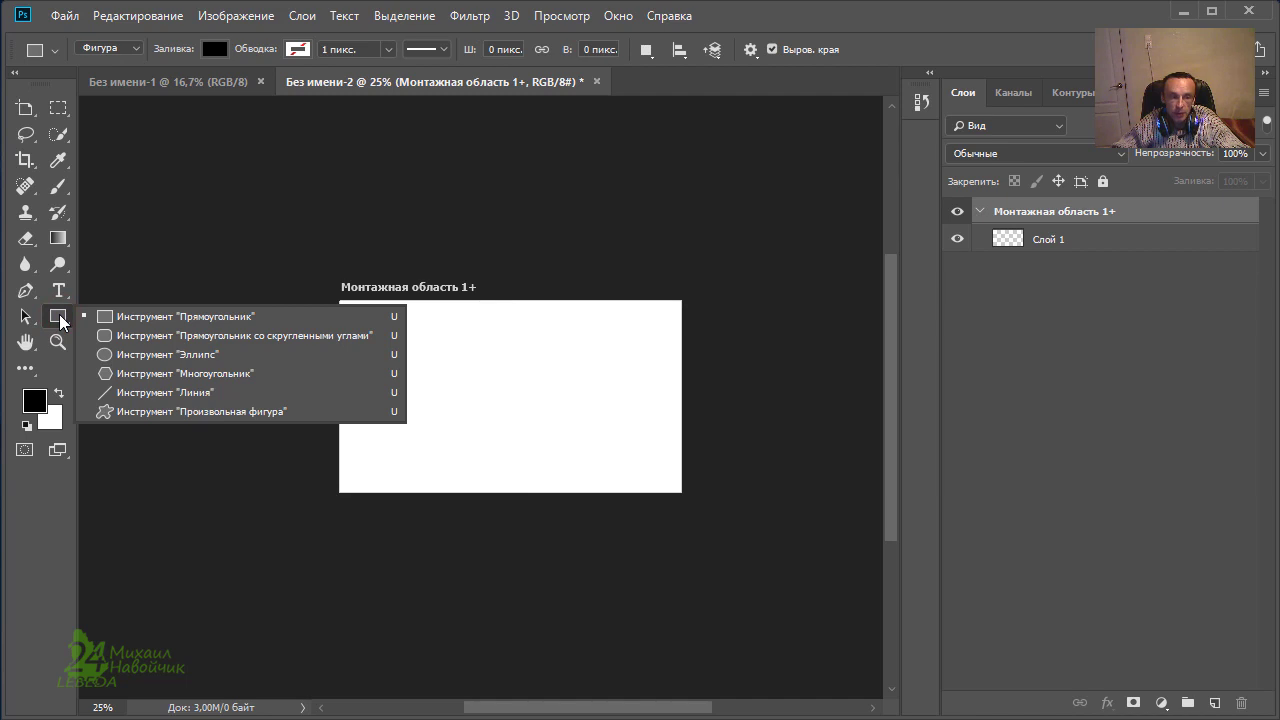
{"action": "left_click", "coordinate": [211, 322]}
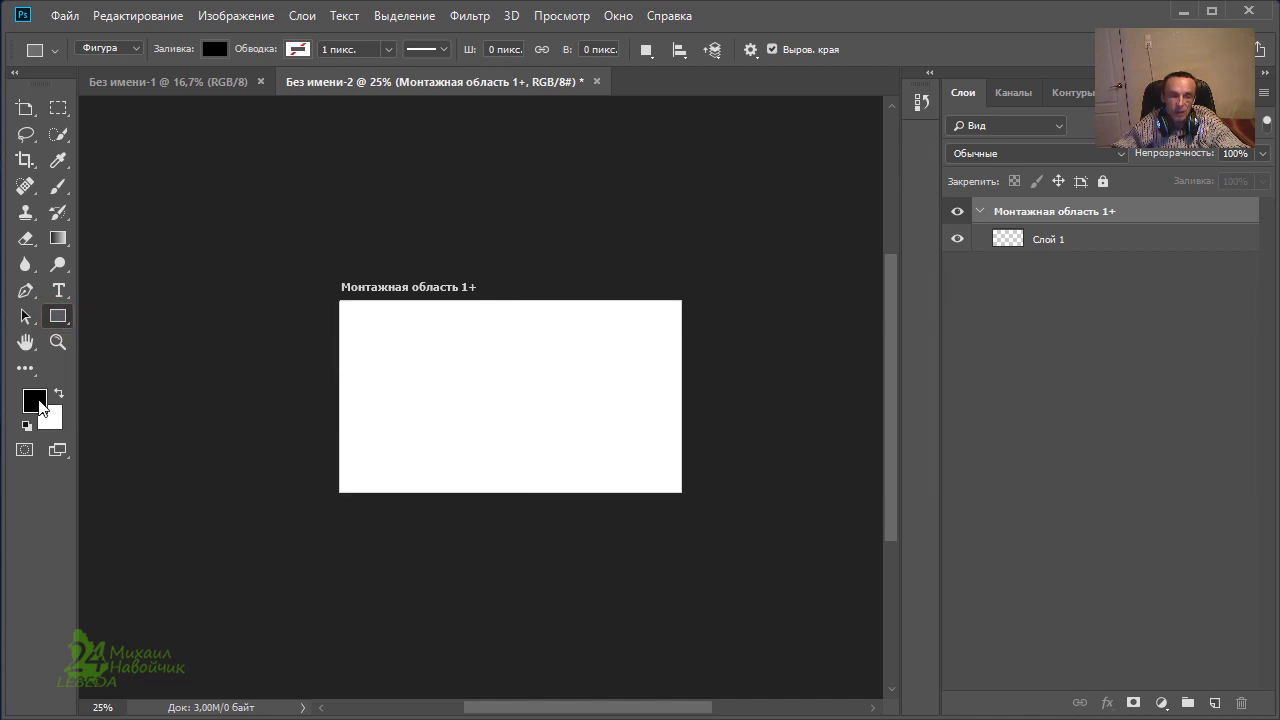
{"action": "left_click", "coordinate": [36, 402]}
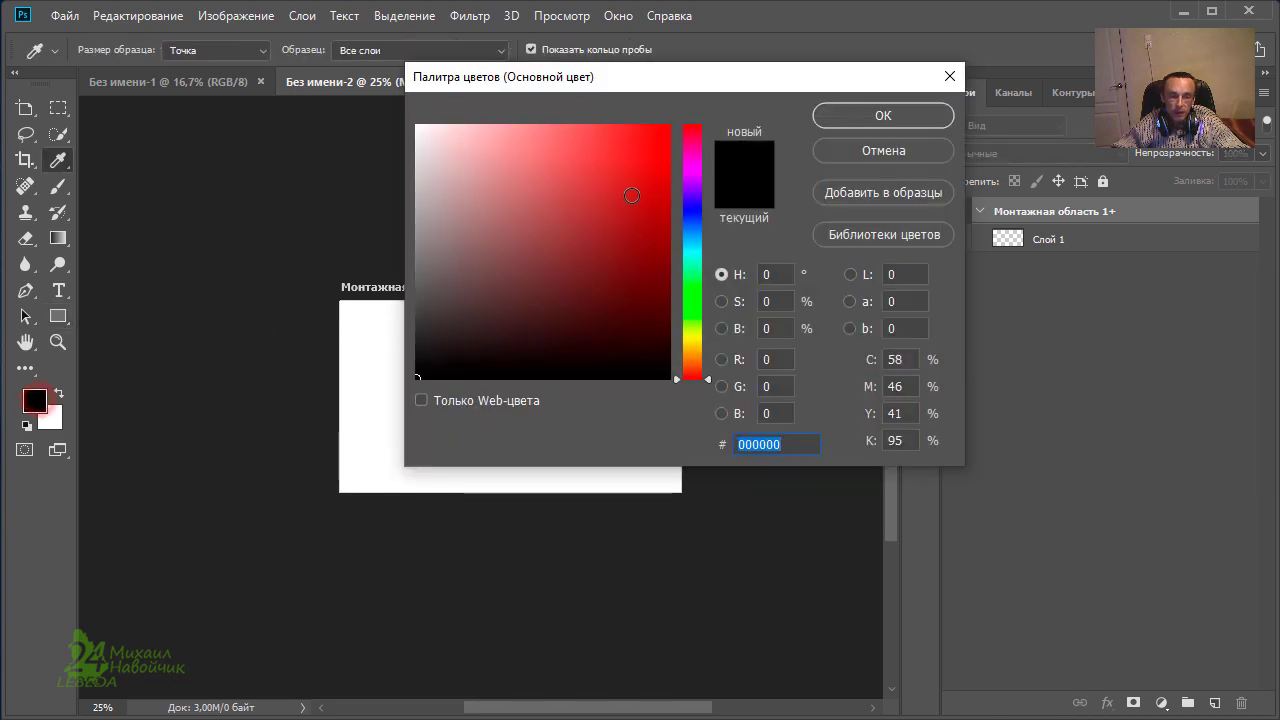
{"action": "type", "text": "ff0000"}
{"action": "left_click", "coordinate": [854, 114]}
- Draw a red square in Shape mode near the artboard's upper-left corner
{"action": "key", "text": "u"}
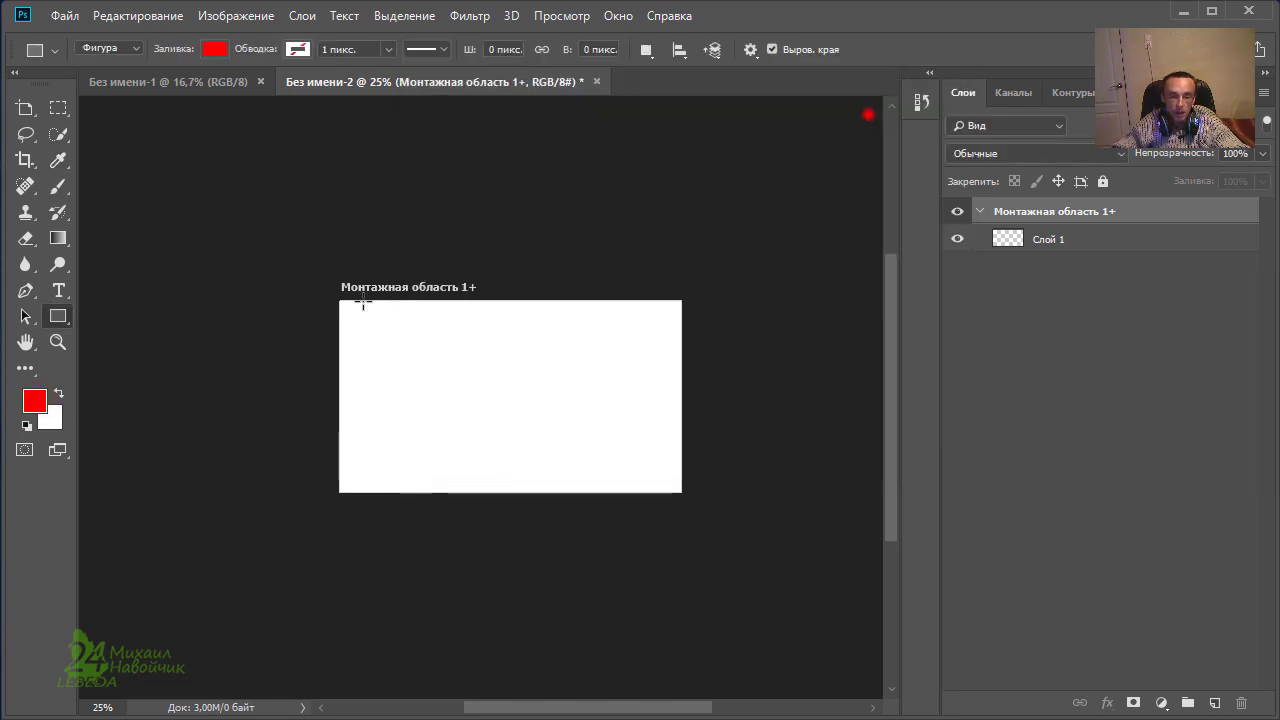
{"action": "left_click", "coordinate": [136, 48]}
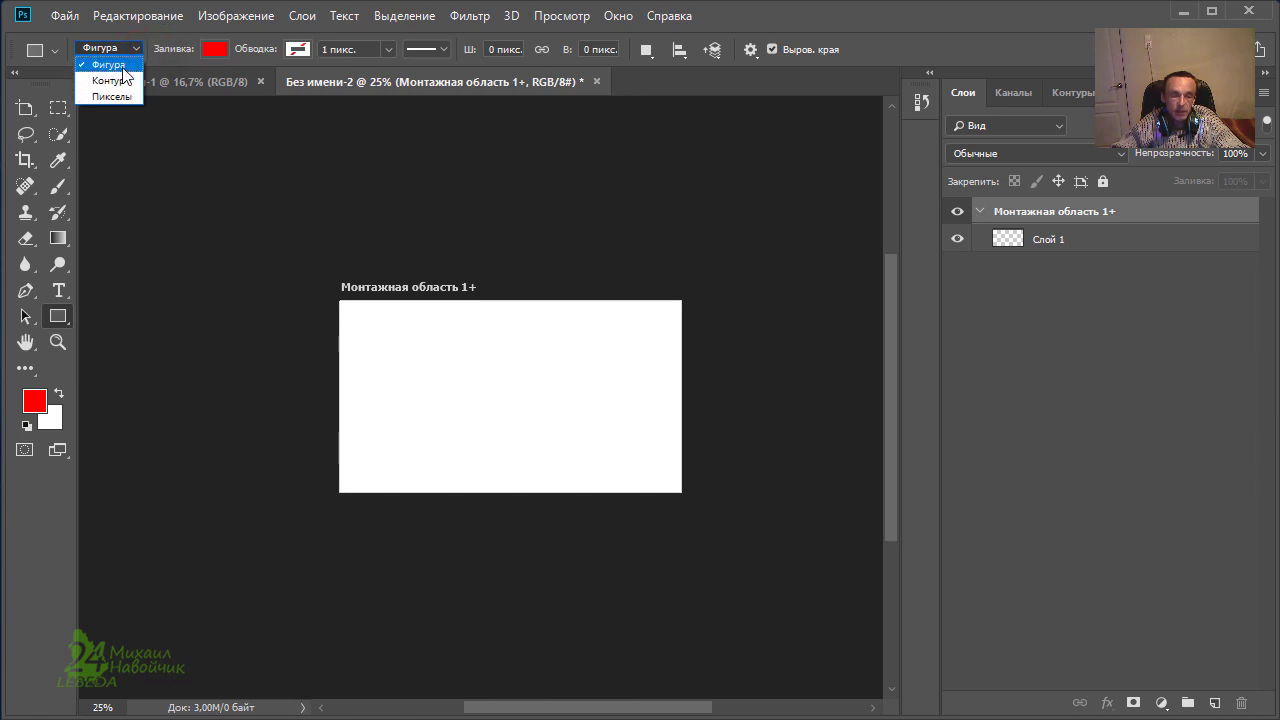
{"action": "left_click", "coordinate": [123, 66]}
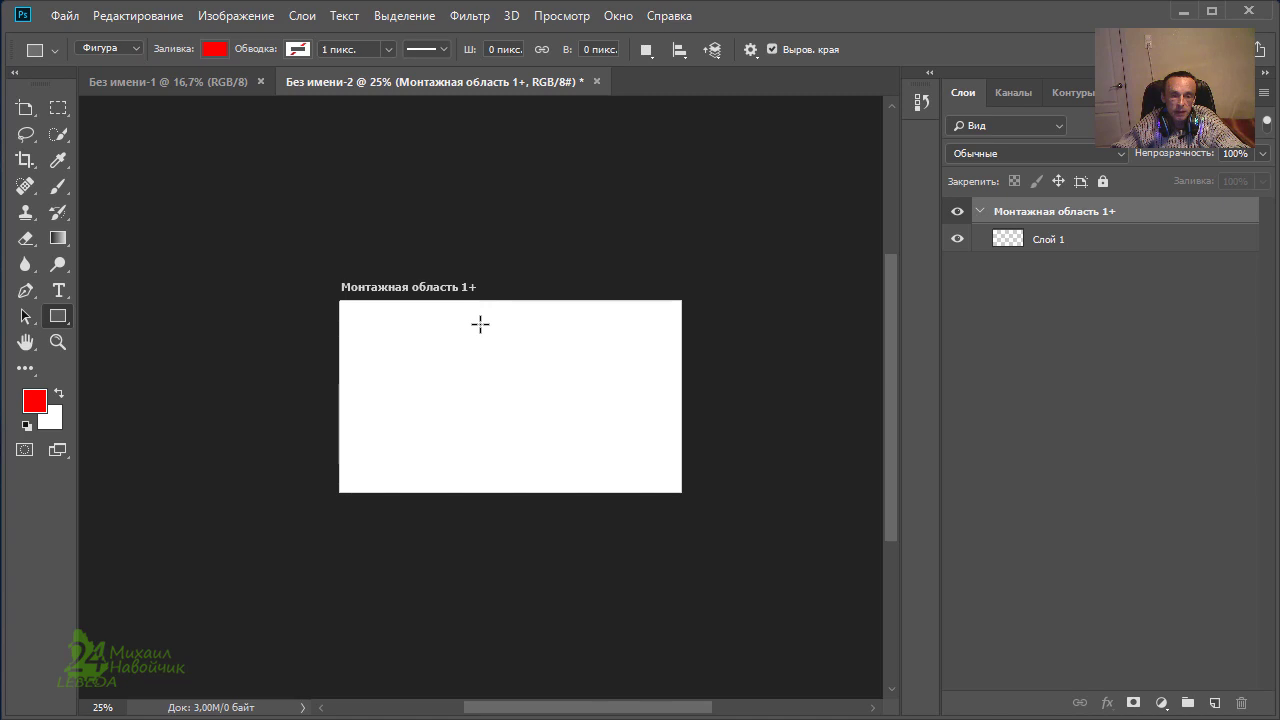
{"action": "left_click_drag", "start_coordinate": [375, 333], "coordinate": [437, 399]}
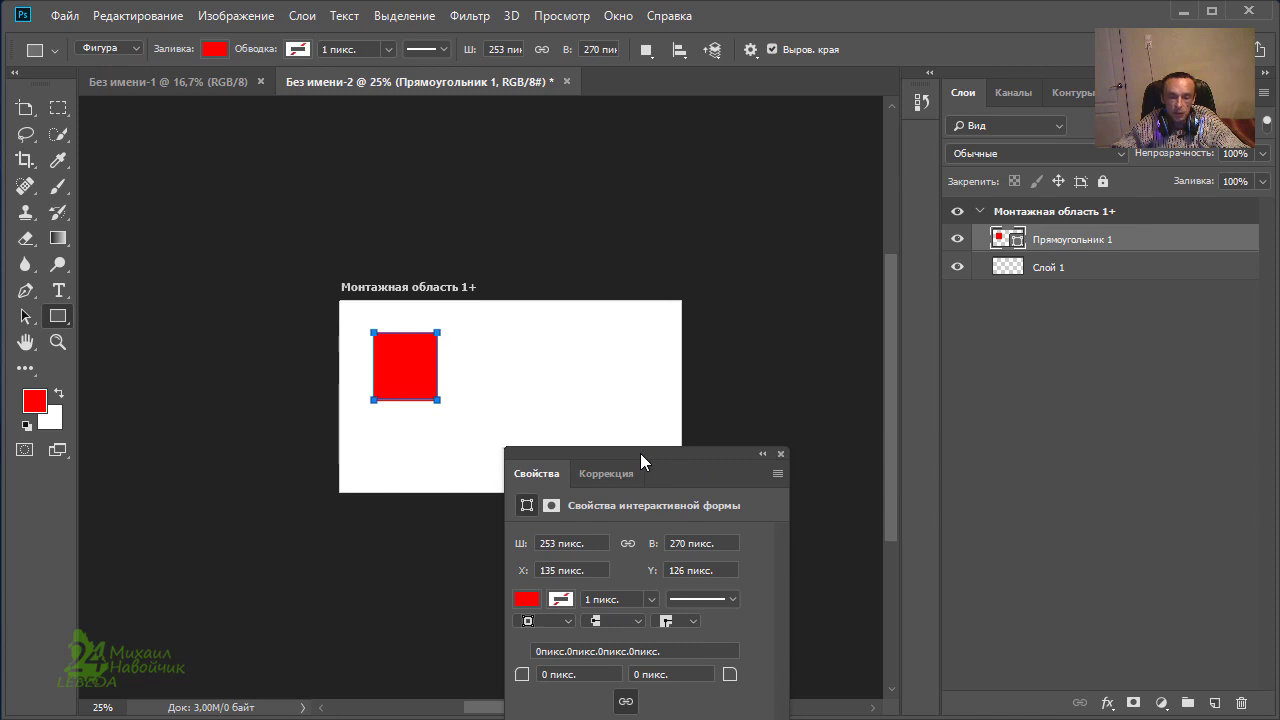
- Check the square's 253×270 px size in Properties, then close the panel
{"action": "mouse_move", "coordinate": [640, 453]}
{"action": "left_mouse_down"}
{"action": "mouse_move", "coordinate": [783, 297]}
{"action": "mouse_move", "coordinate": [1086, 315]}
{"action": "mouse_move", "coordinate": [904, 306]}
{"action": "left_mouse_up"}
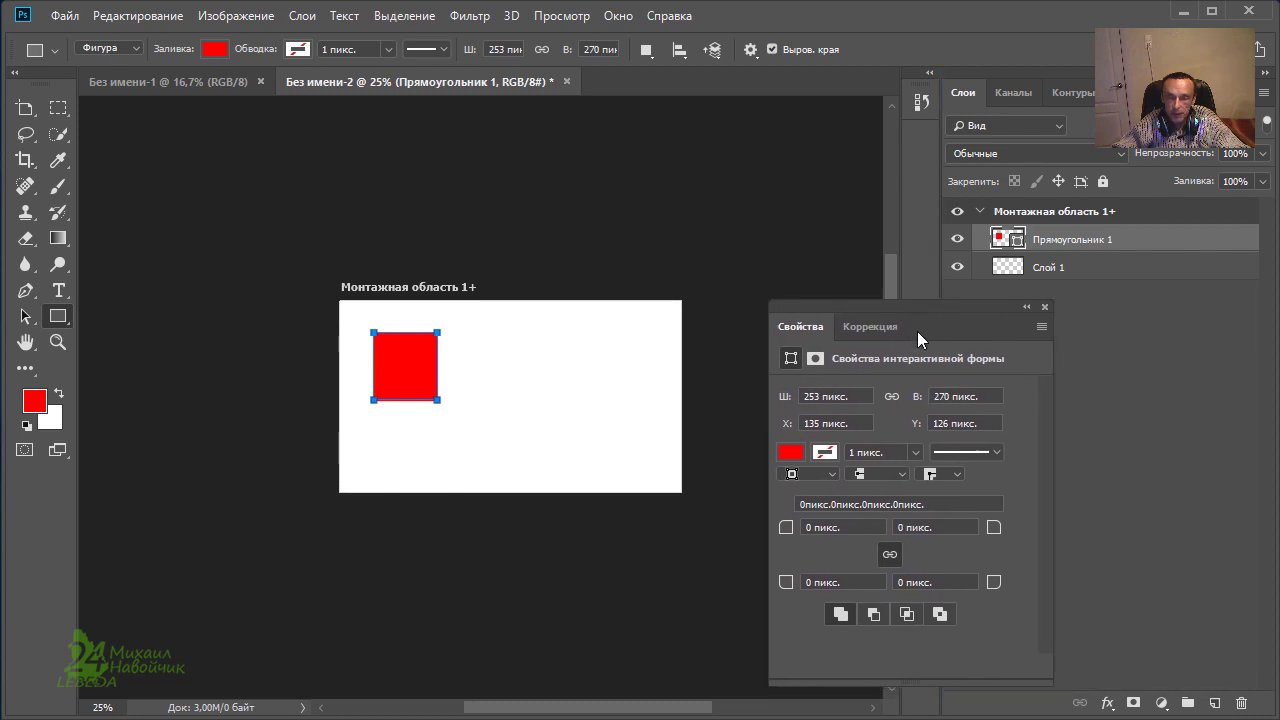
{"action": "left_click", "coordinate": [850, 398]}
{"action": "left_click", "coordinate": [970, 397]}
{"action": "left_click_drag", "start_coordinate": [865, 308], "coordinate": [1077, 338]}
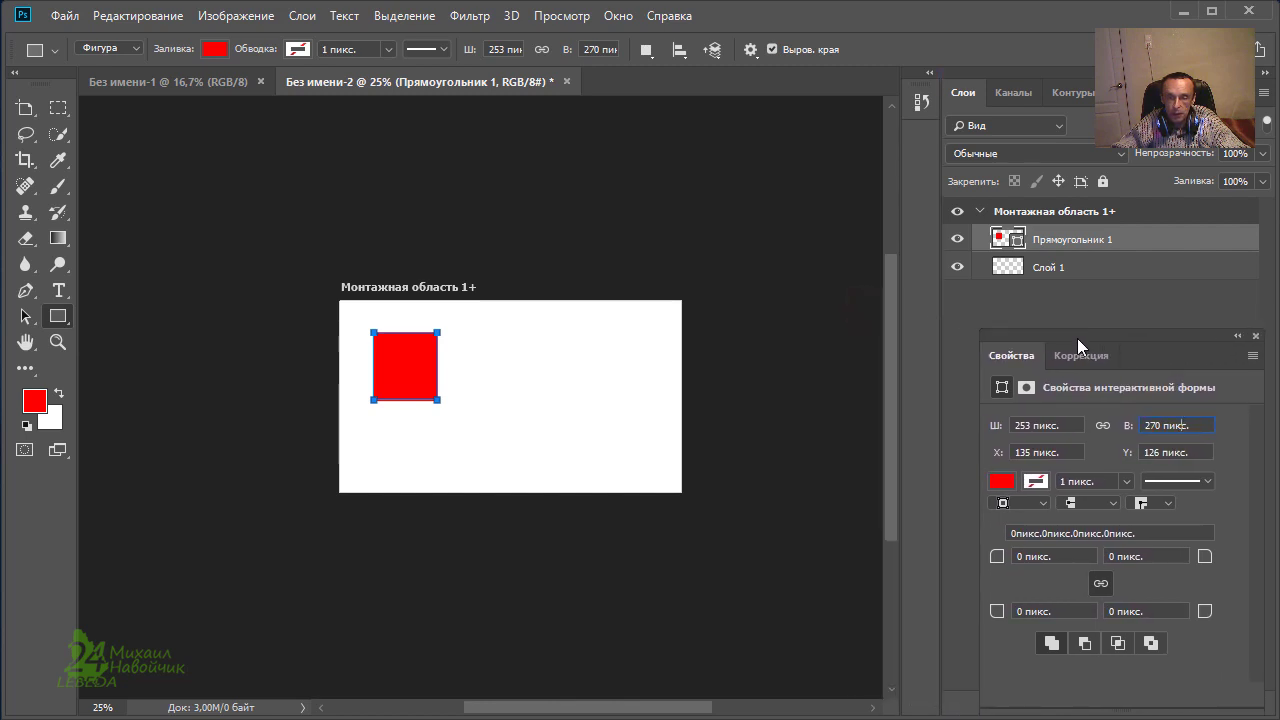
{"action": "left_click", "coordinate": [1255, 336]}
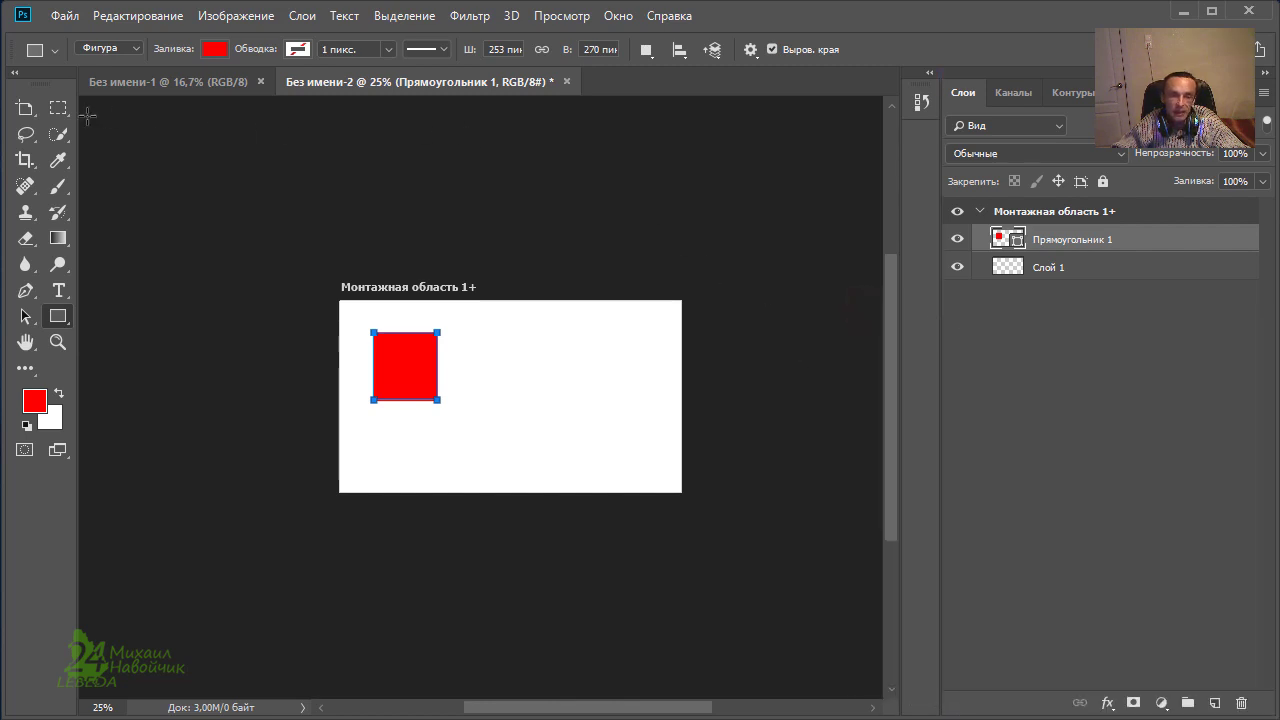
{"action": "left_click", "coordinate": [33, 114]}
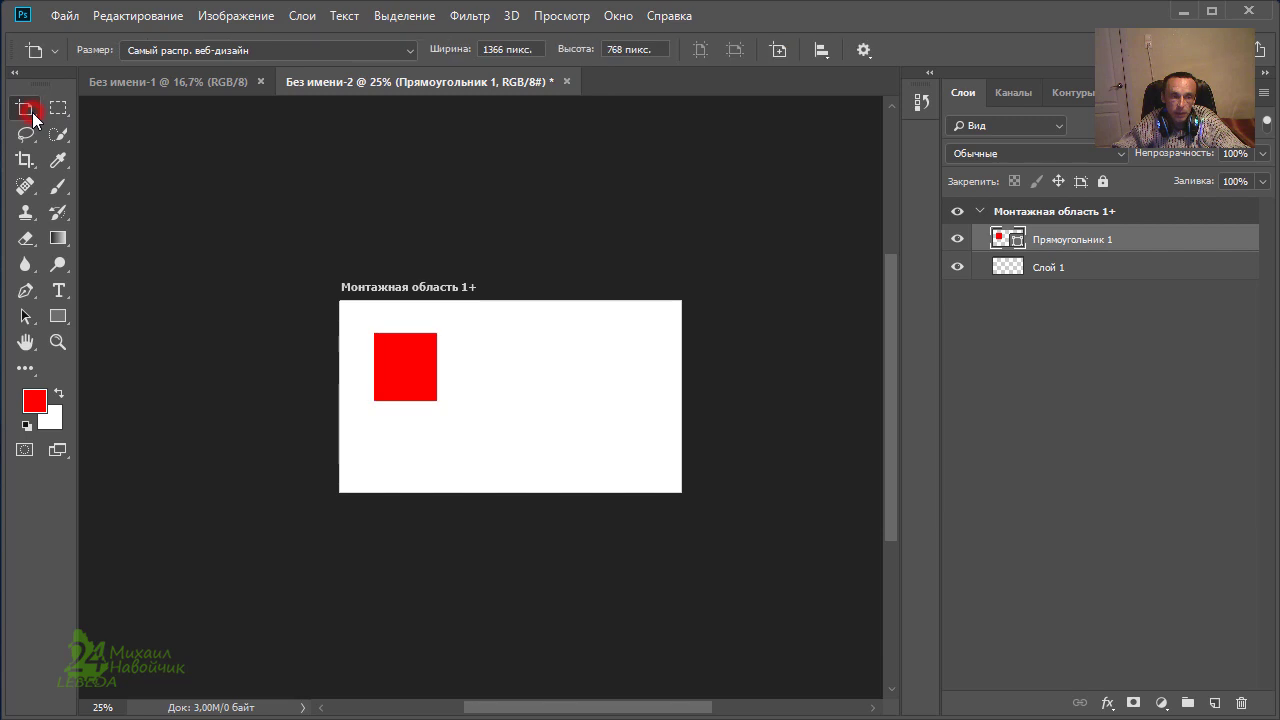
- Add a blank artboard, Монтажная область 1, to the right of Монтажная область 1+
{"action": "left_click", "coordinate": [449, 287]}
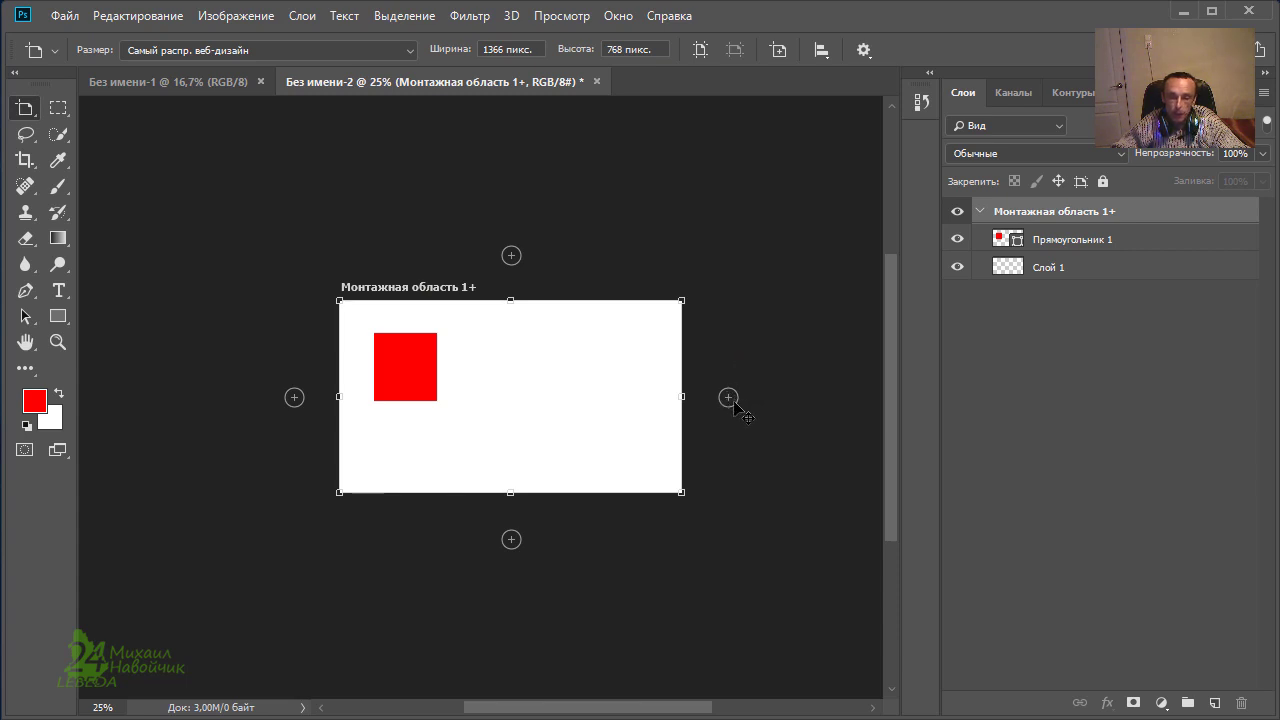
{"action": "left_click", "coordinate": [730, 399]}
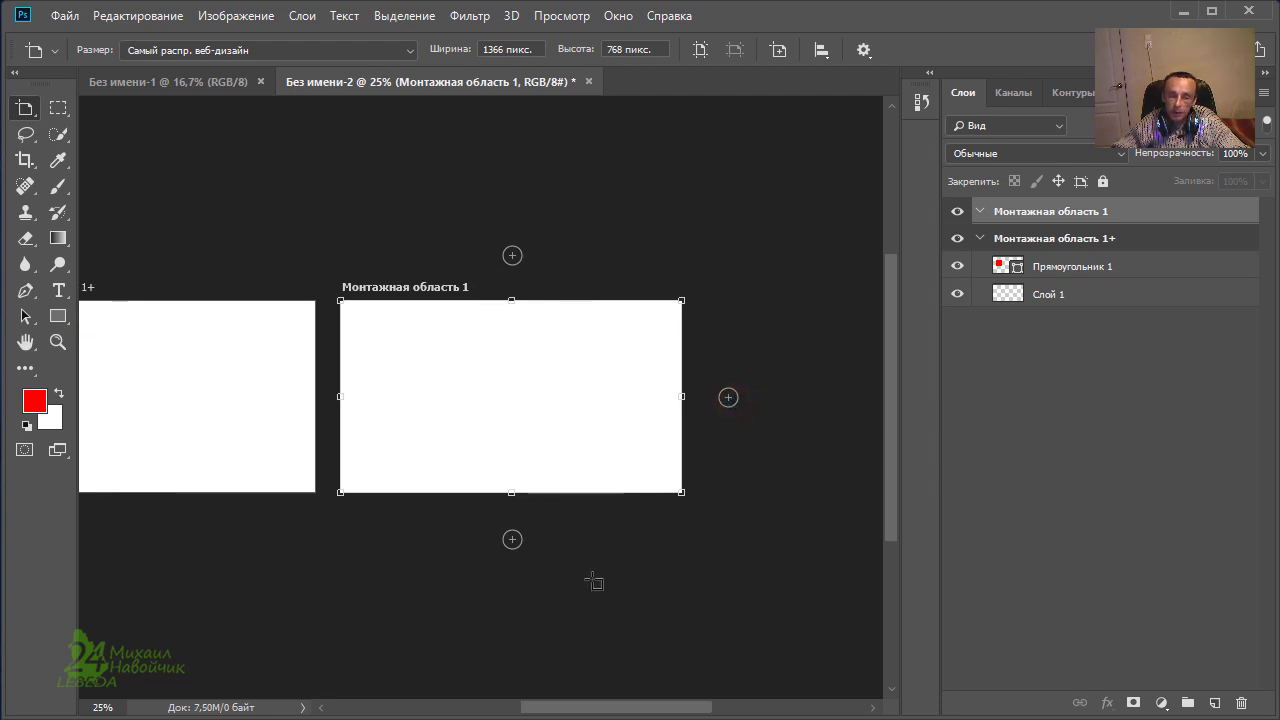
{"action": "left_click_drag", "start_coordinate": [645, 710], "coordinate": [605, 709]}
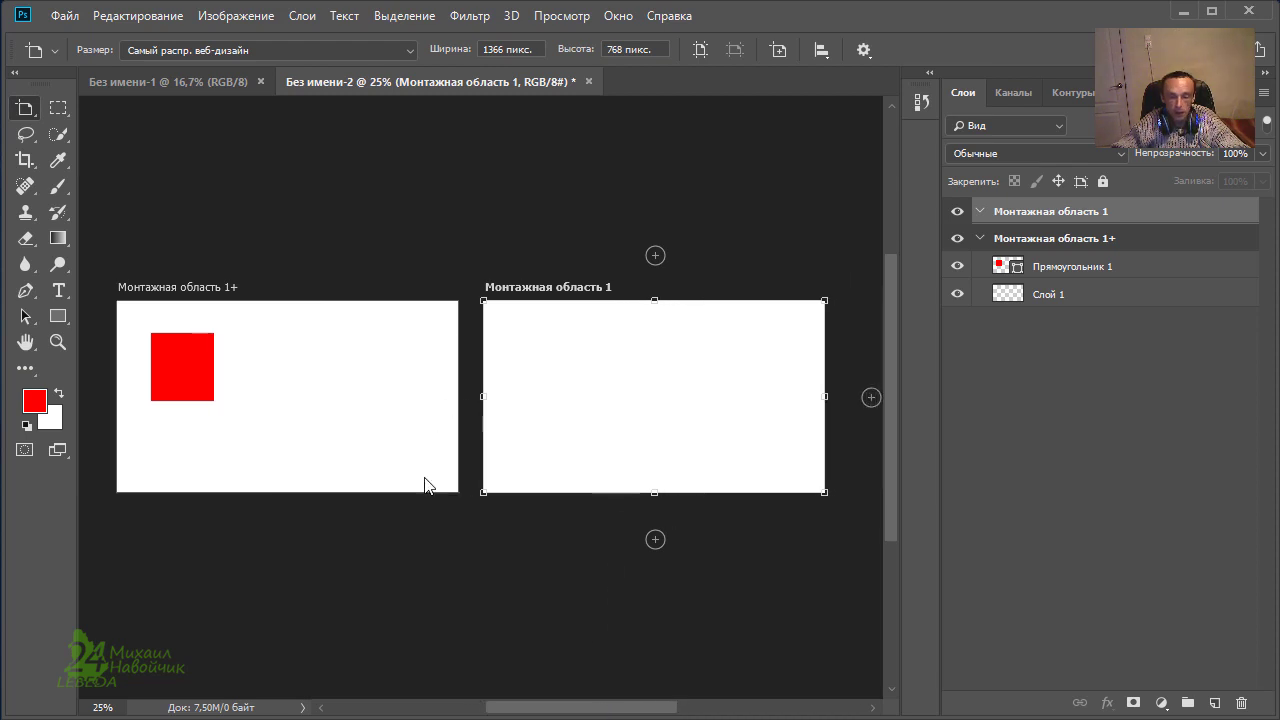
- Add Монтажная область 2 below Монтажная область 1+ and reselect the original artboard
{"action": "left_click", "coordinate": [195, 288]}
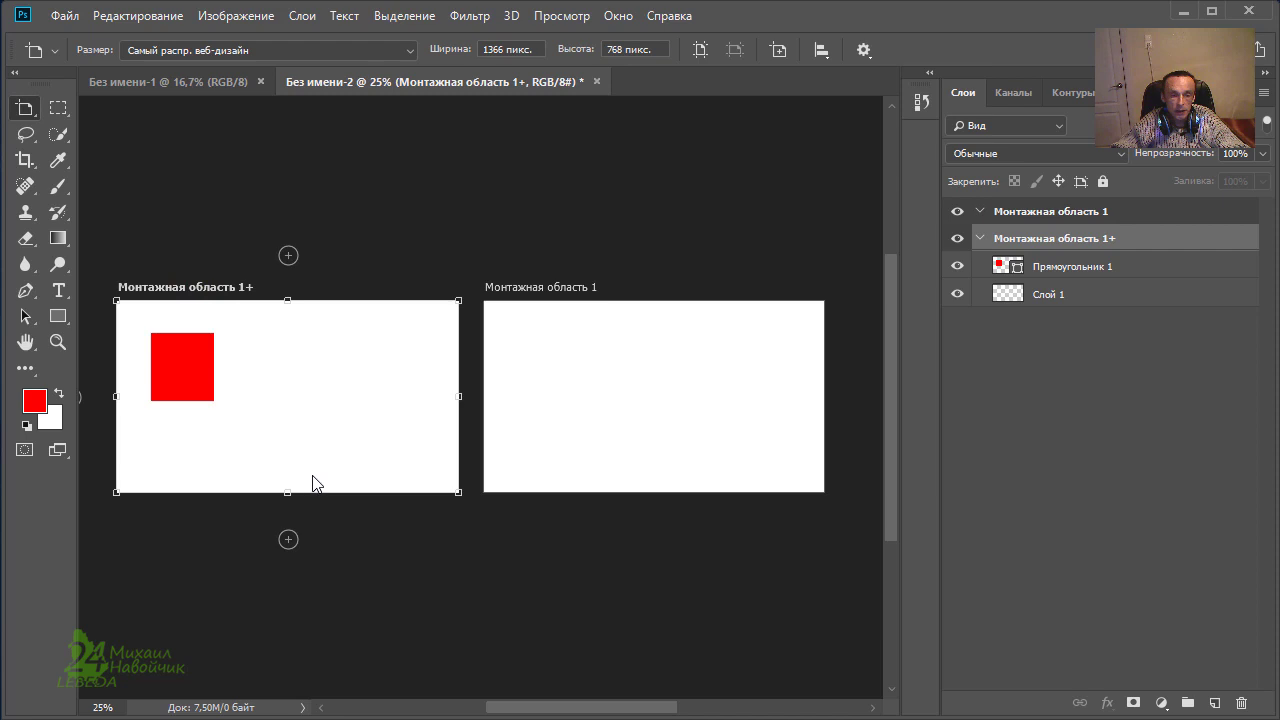
{"action": "left_click", "coordinate": [288, 540]}
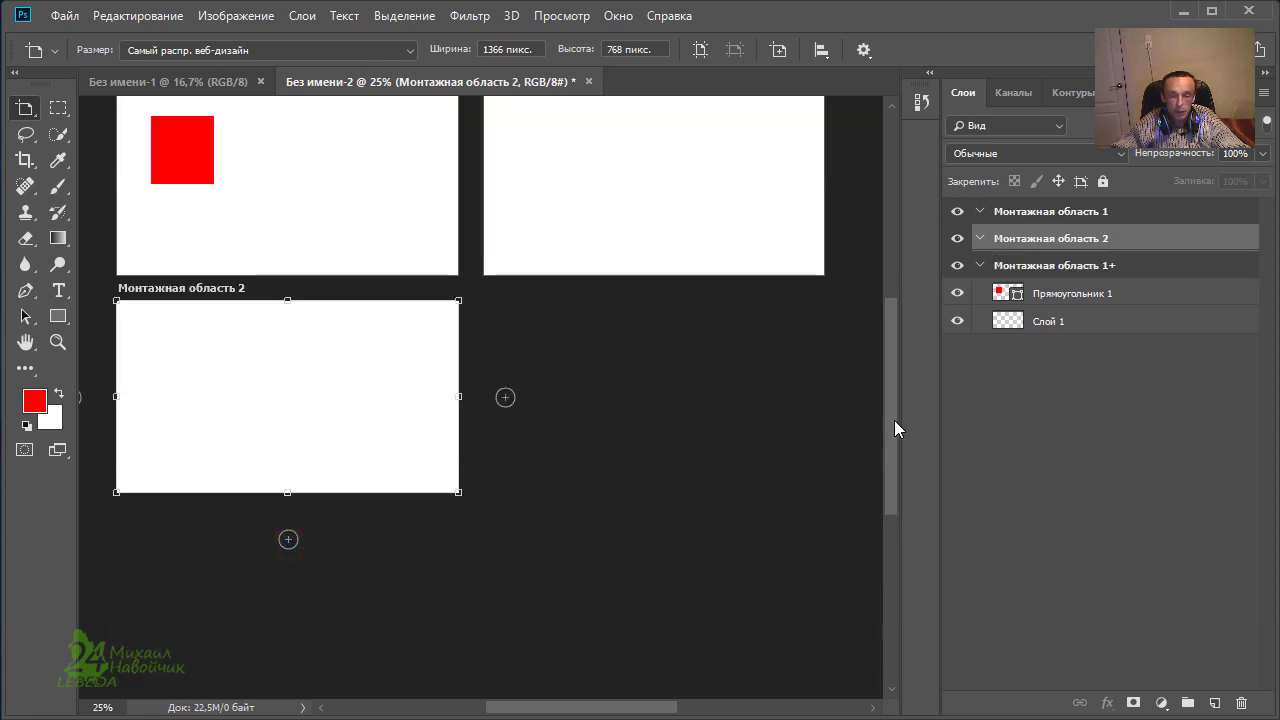
{"action": "left_click_drag", "start_coordinate": [894, 420], "coordinate": [893, 383]}
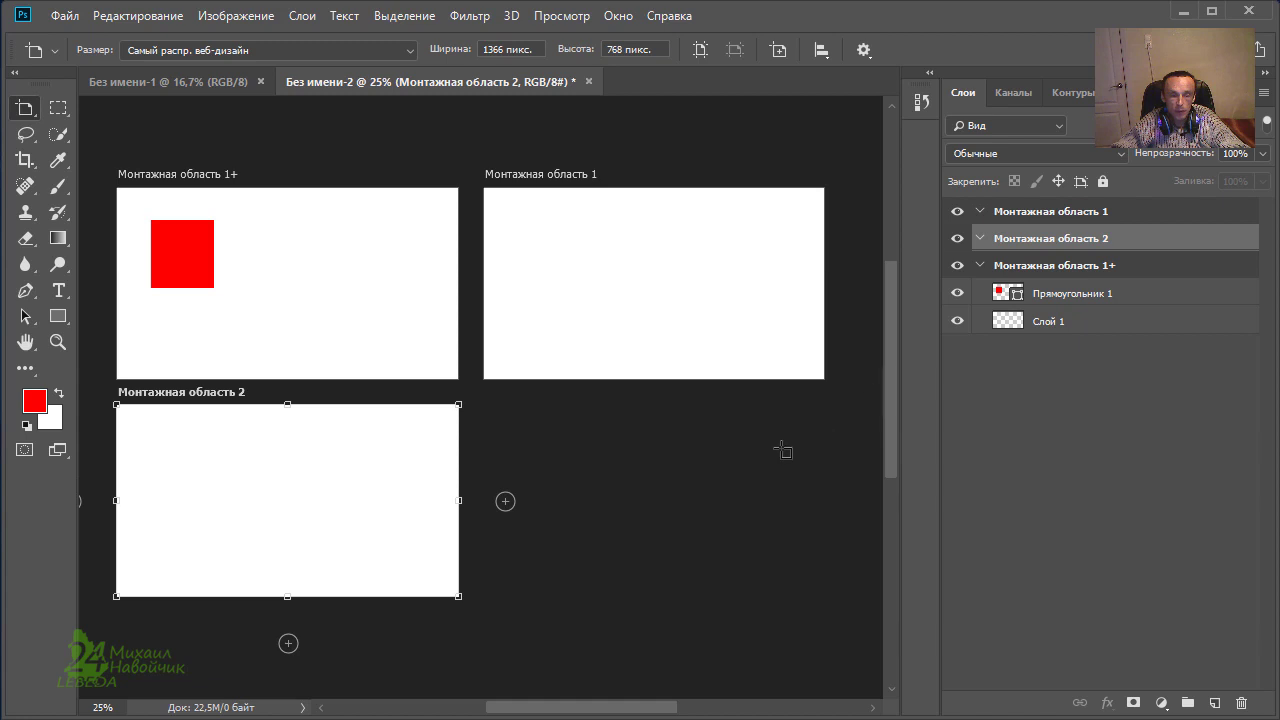
{"action": "left_click", "coordinate": [640, 437]}
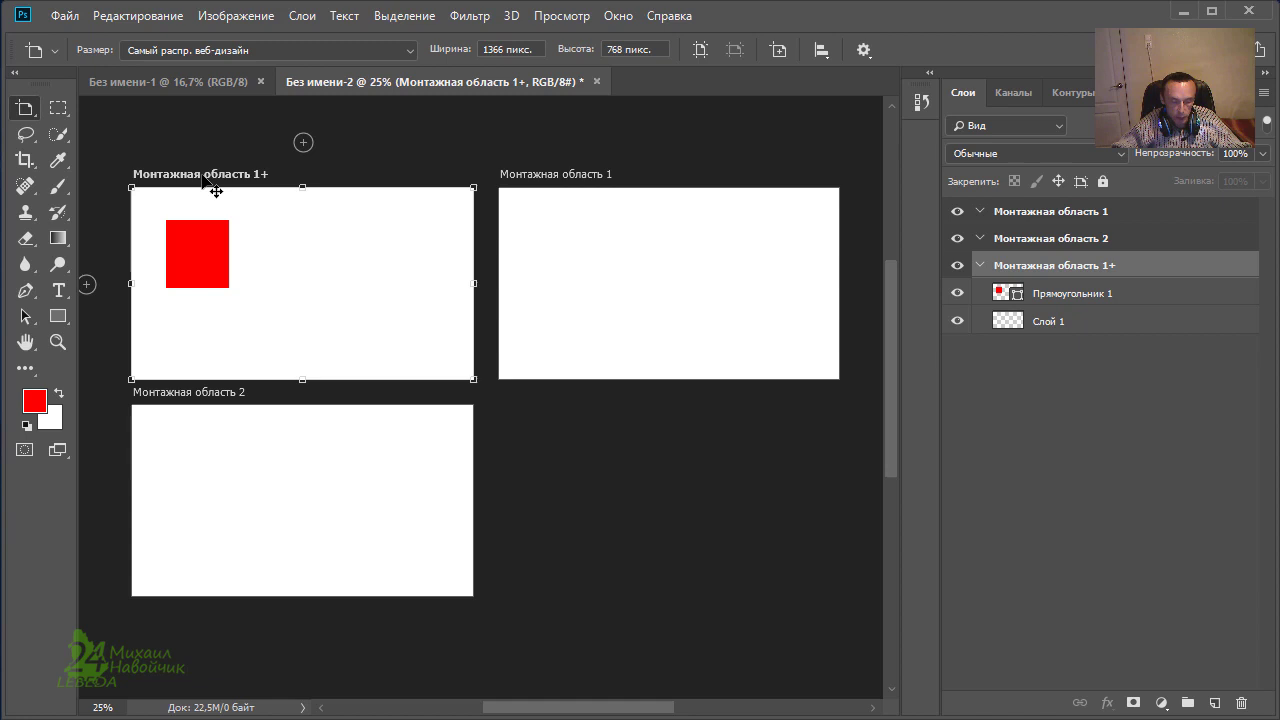
- Alt-drag Монтажная область 1+ into the empty bottom-right spot to copy it beside Монтажная область 2
{"action": "key", "text": "alt"}
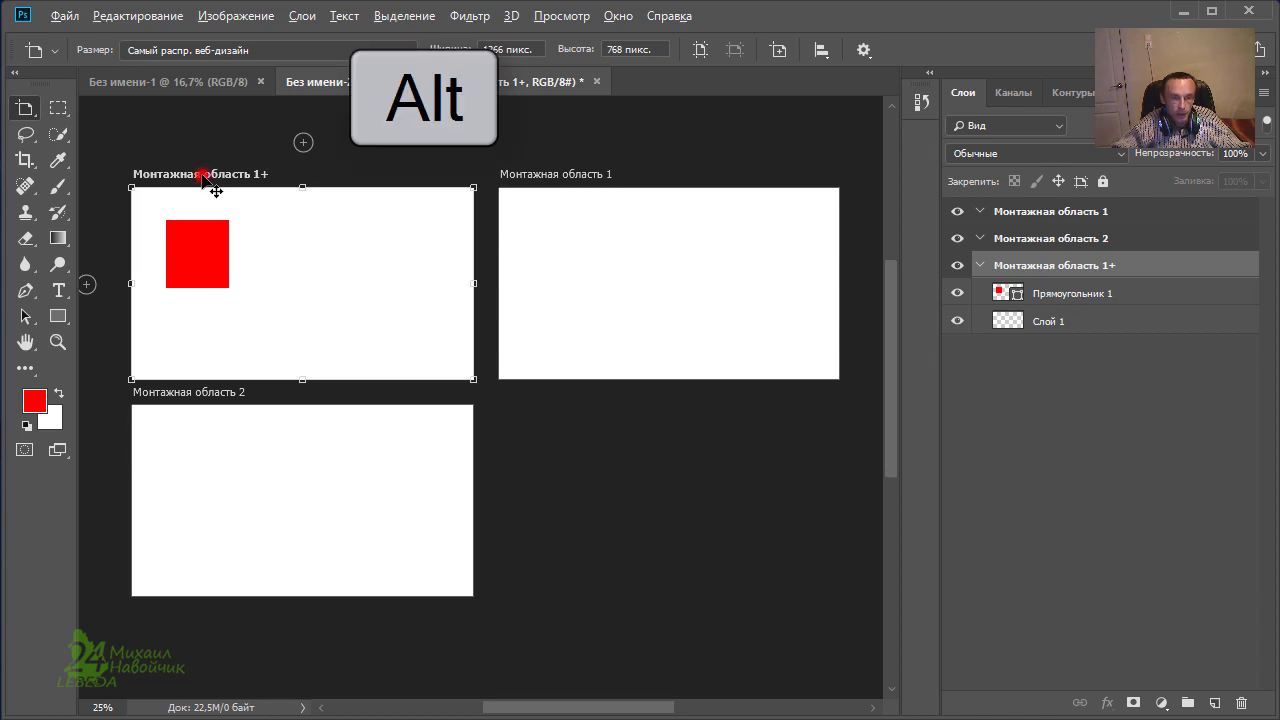
{"action": "mouse_move", "coordinate": [203, 177]}
{"action": "left_mouse_down"}
{"action": "mouse_move", "coordinate": [478, 323]}
{"action": "mouse_move", "coordinate": [579, 413]}
{"action": "left_mouse_up"}
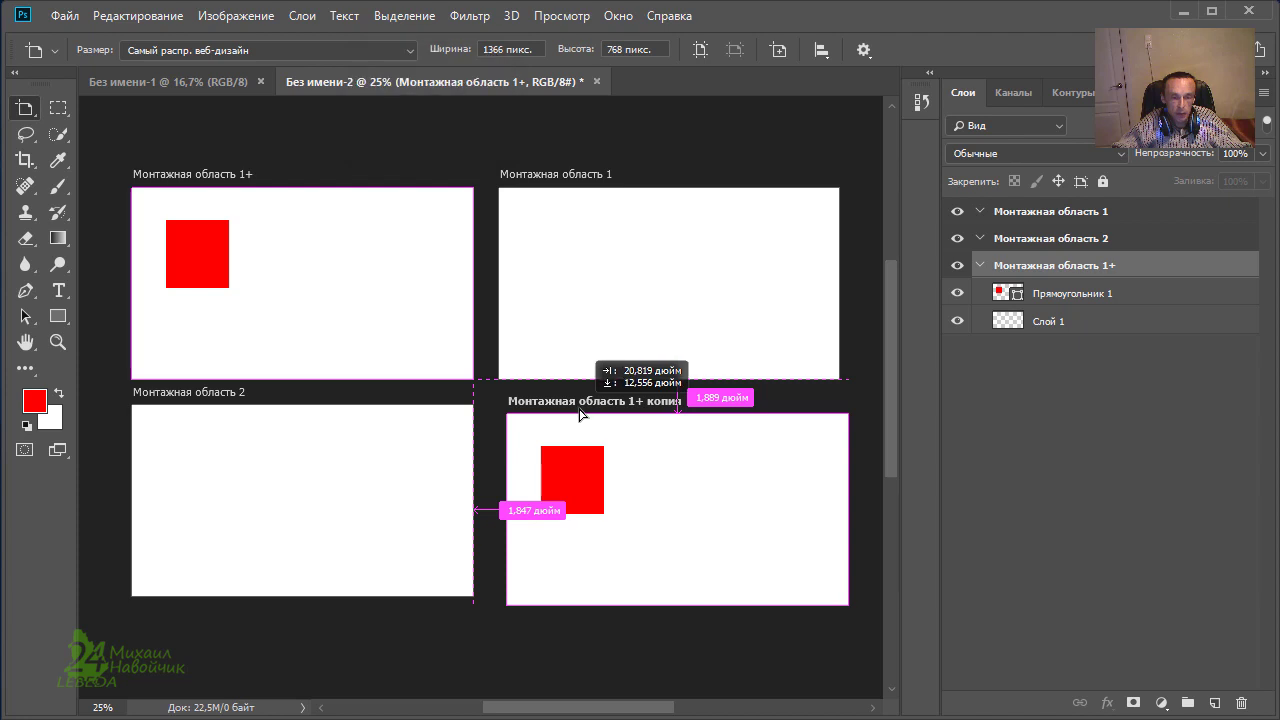
{"action": "left_click_drag", "start_coordinate": [579, 413], "coordinate": [566, 397]}
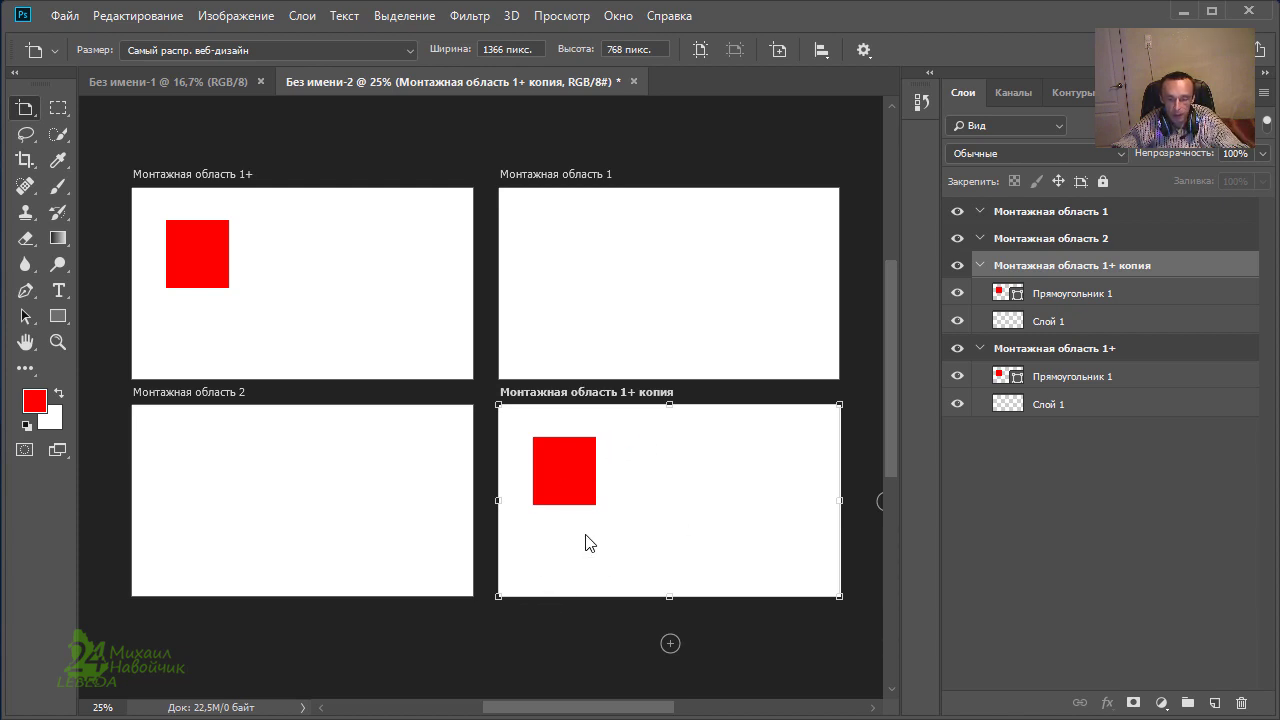
{"action": "left_click_drag", "start_coordinate": [892, 381], "coordinate": [900, 425]}
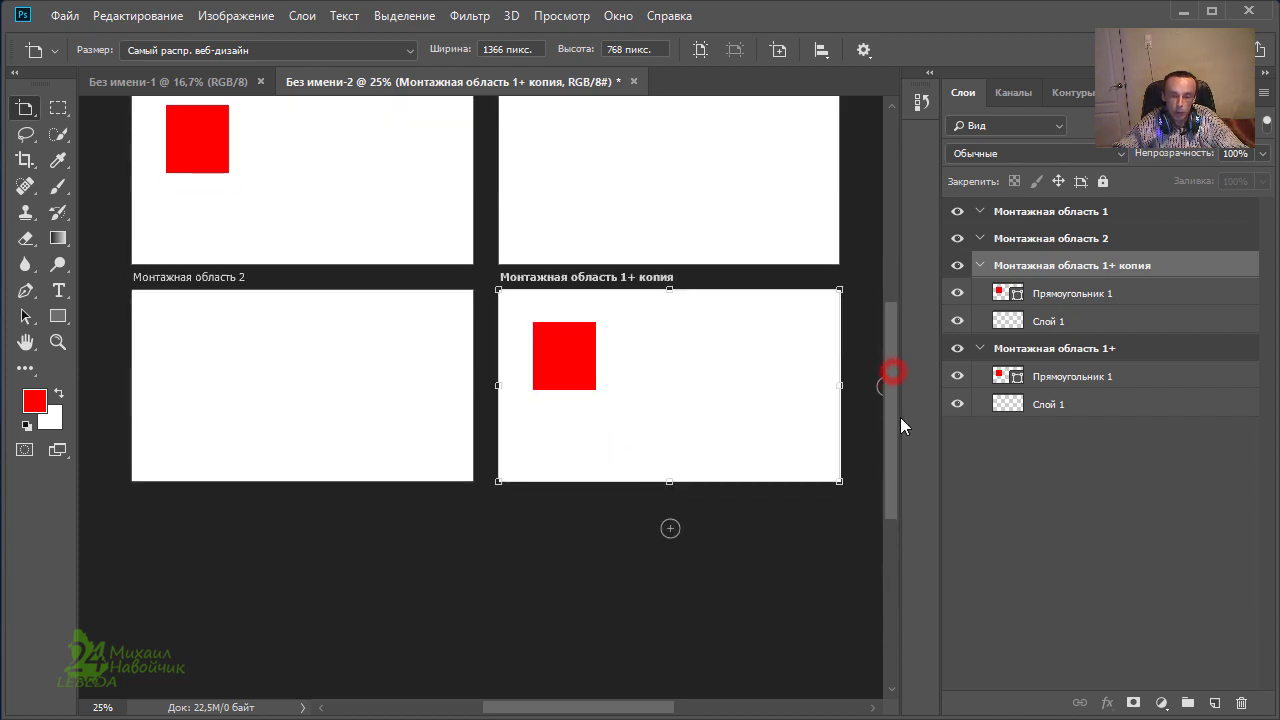
- Draw a new artboard, Монтажная область 3, below the others, aligned with the left column
{"action": "left_click_drag", "start_coordinate": [302, 504], "coordinate": [431, 659]}
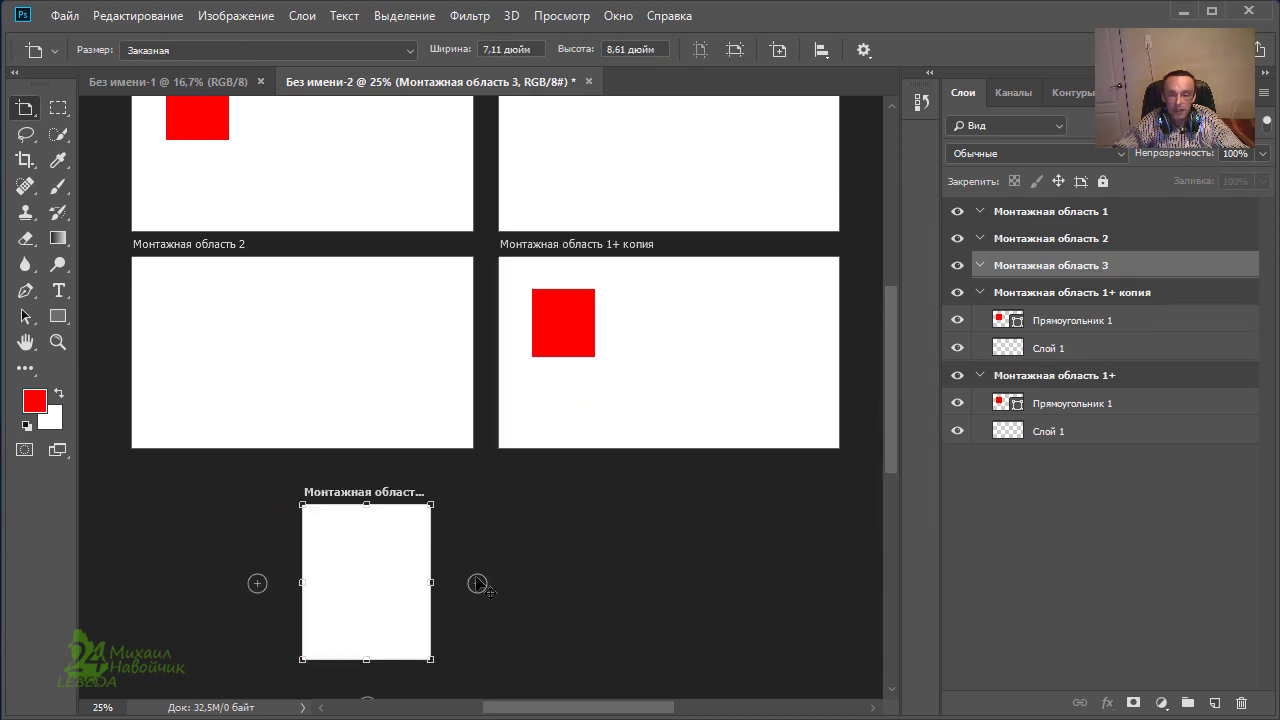
{"action": "left_click_drag", "start_coordinate": [347, 493], "coordinate": [176, 478]}
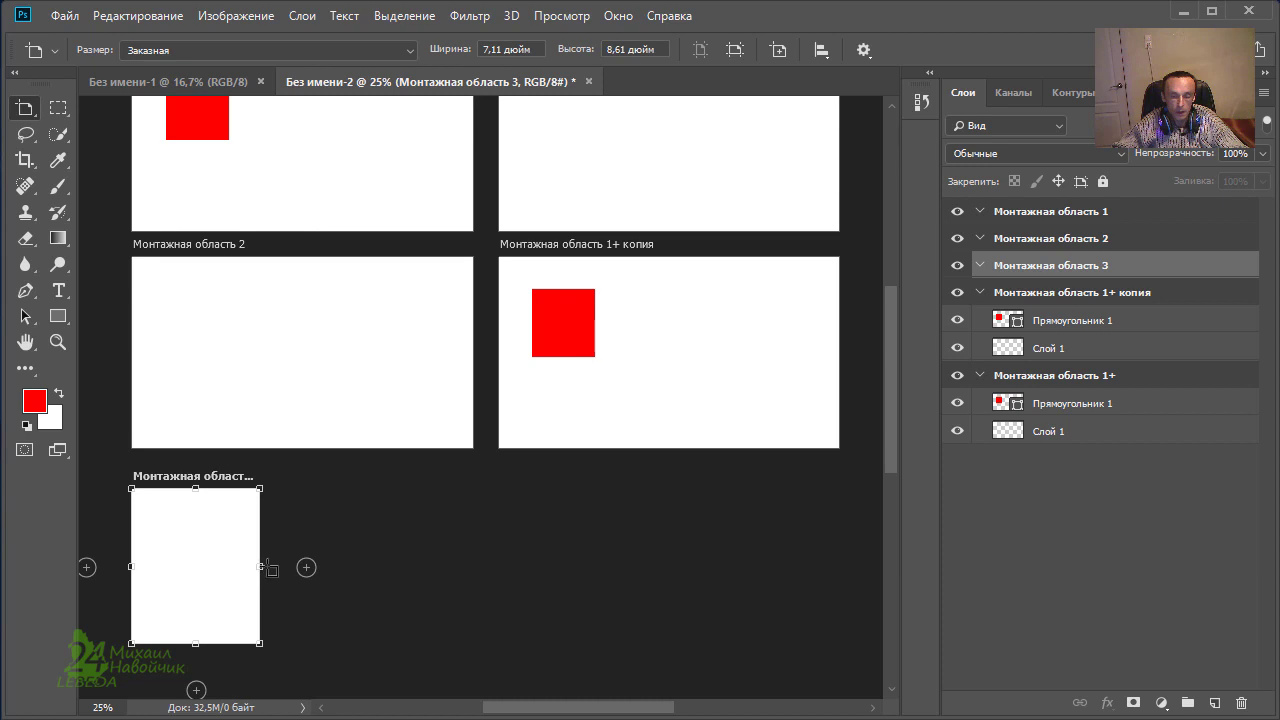
{"action": "left_click_drag", "start_coordinate": [260, 567], "coordinate": [498, 567]}
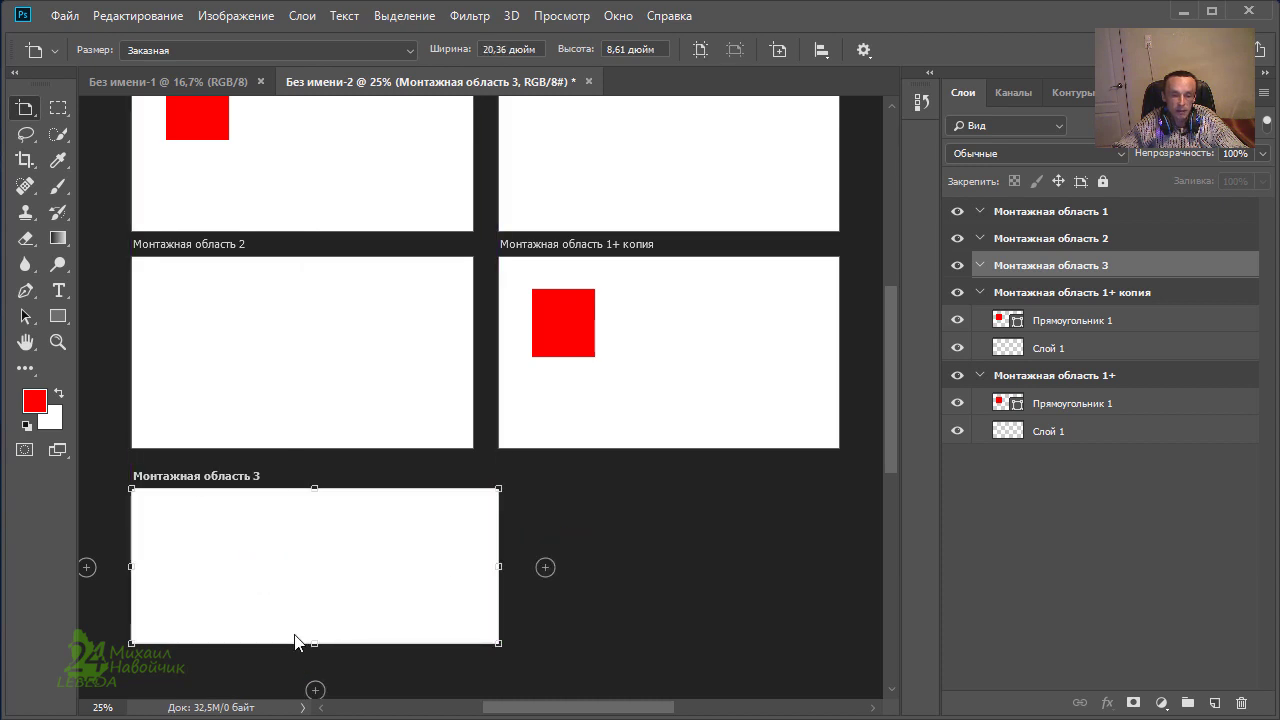
{"action": "left_click_drag", "start_coordinate": [312, 642], "coordinate": [314, 596]}
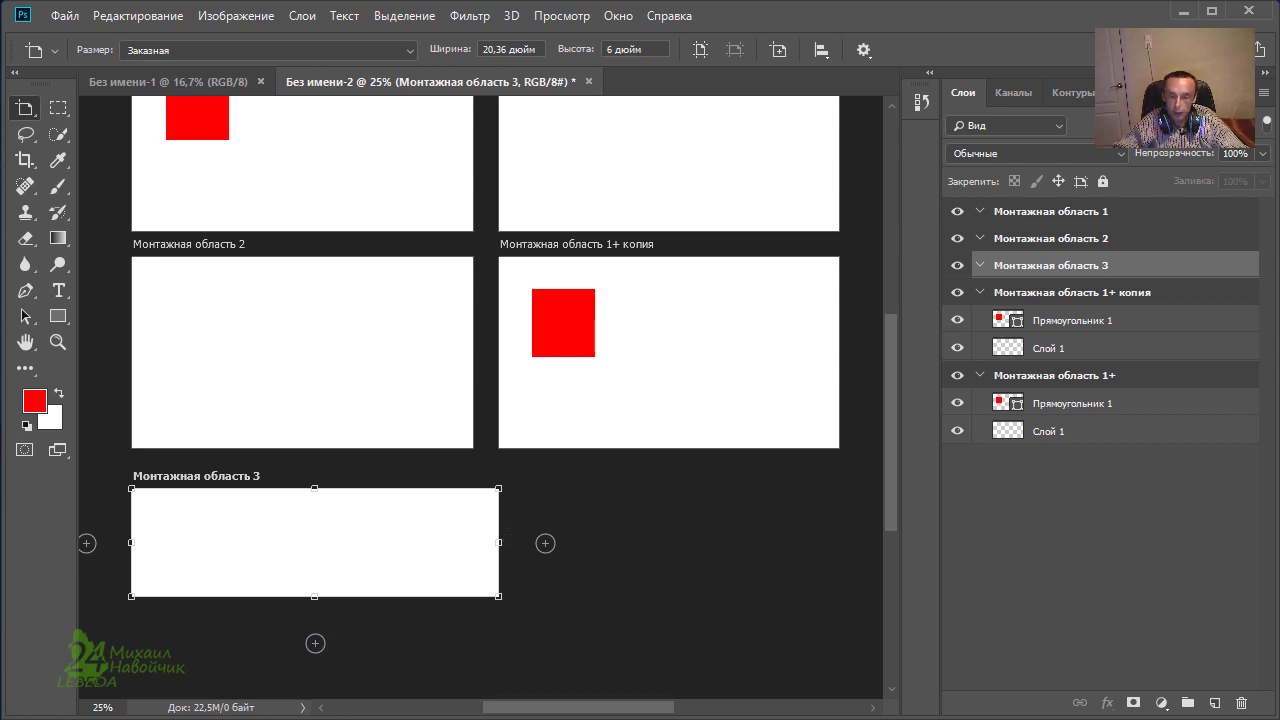
- Set Монтажная область 3 to 500 px wide and 500 px tall in Properties
{"action": "mouse_move", "coordinate": [1070, 335]}
{"action": "left_mouse_down"}
{"action": "mouse_move", "coordinate": [753, 293]}
{"action": "mouse_move", "coordinate": [773, 312]}
{"action": "left_mouse_up"}
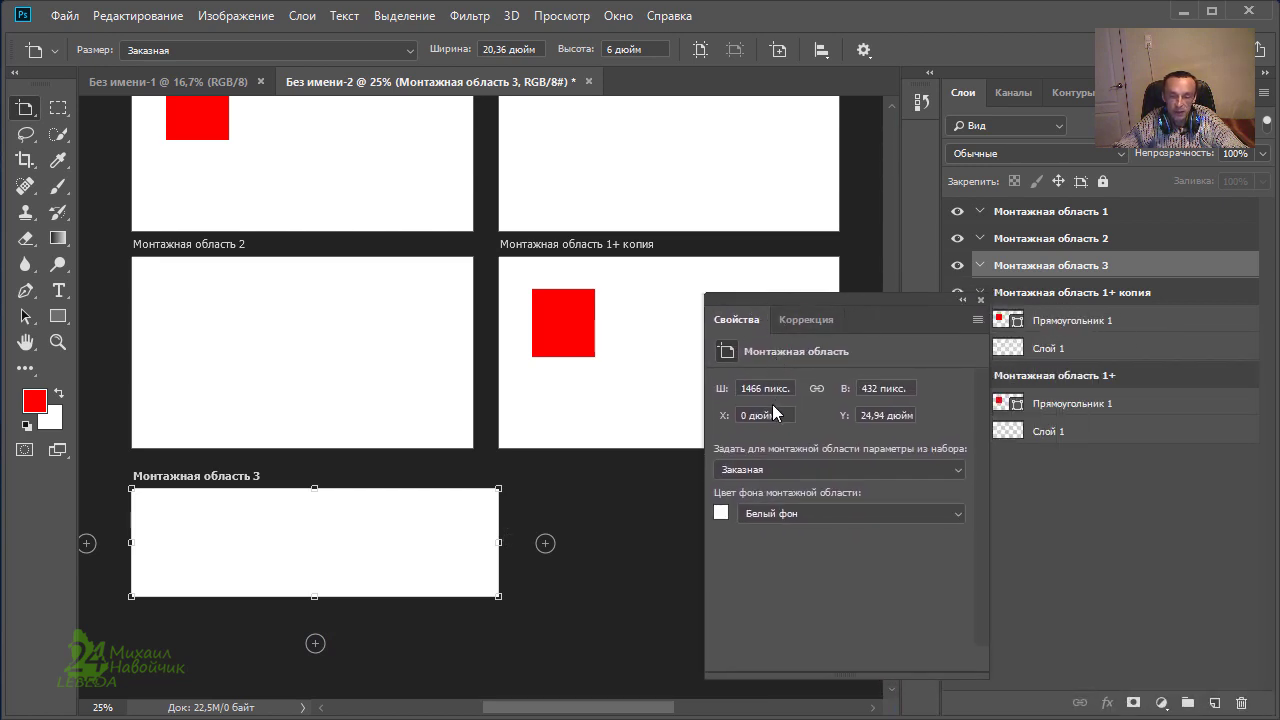
{"action": "left_click", "coordinate": [220, 480]}
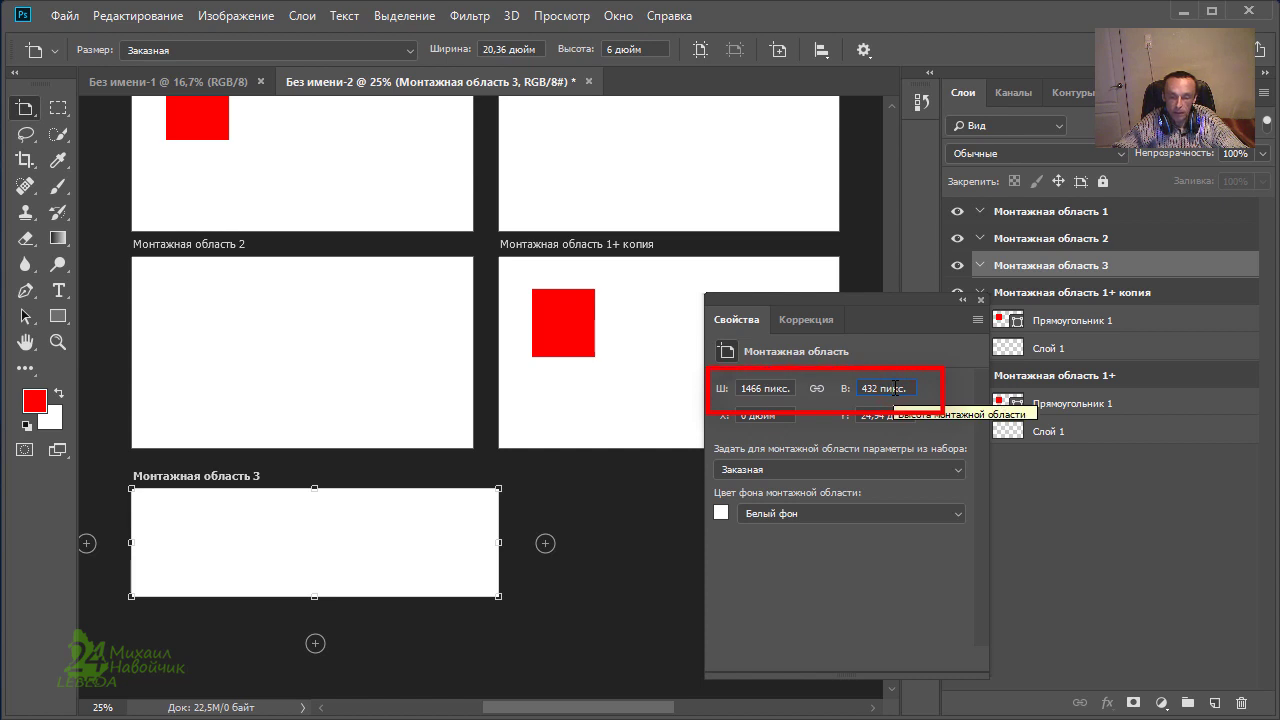
{"action": "left_click_drag", "start_coordinate": [762, 388], "coordinate": [693, 388]}
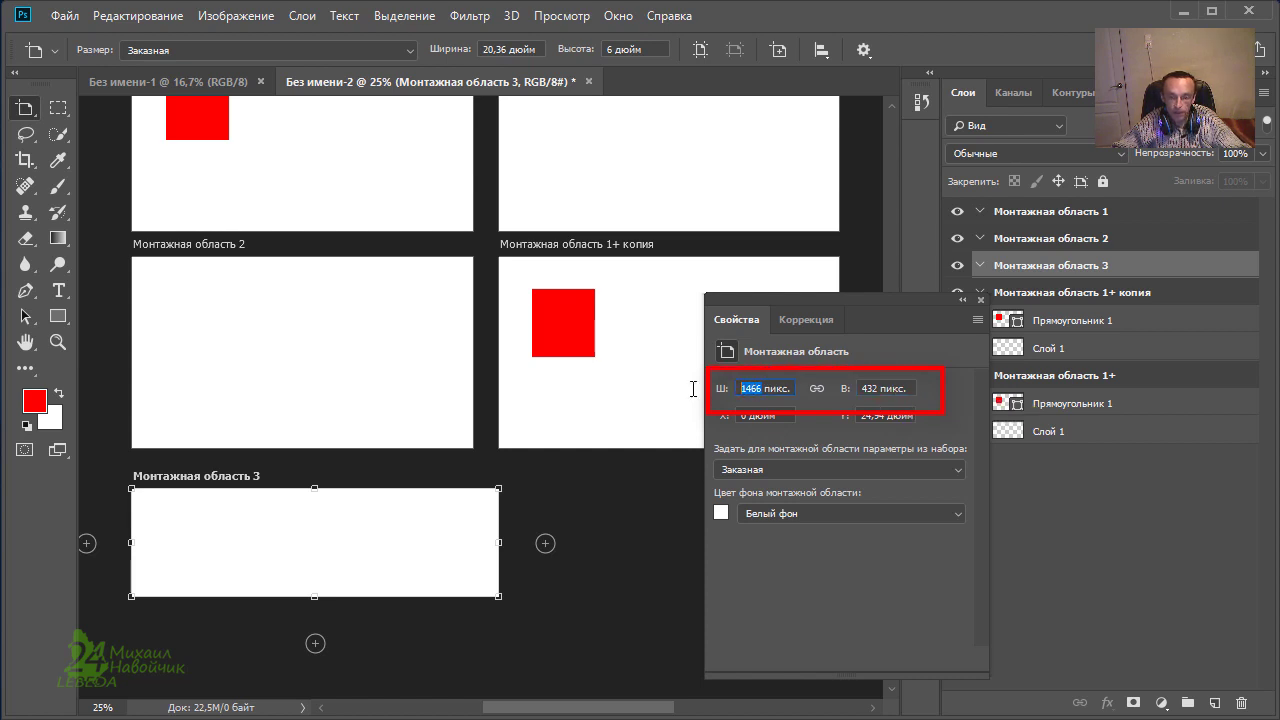
{"action": "type", "text": "500"}
{"action": "left_click", "coordinate": [878, 389]}
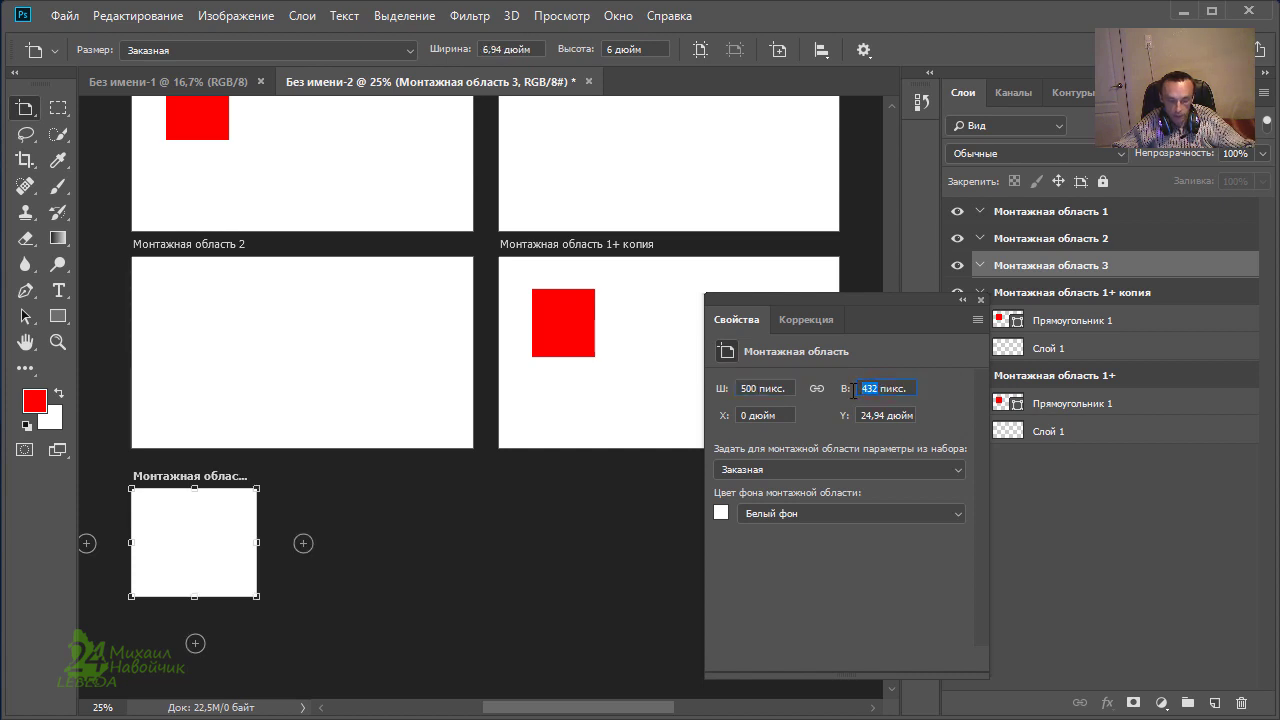
{"action": "type", "text": "500"}
{"action": "key", "text": "Tab"}
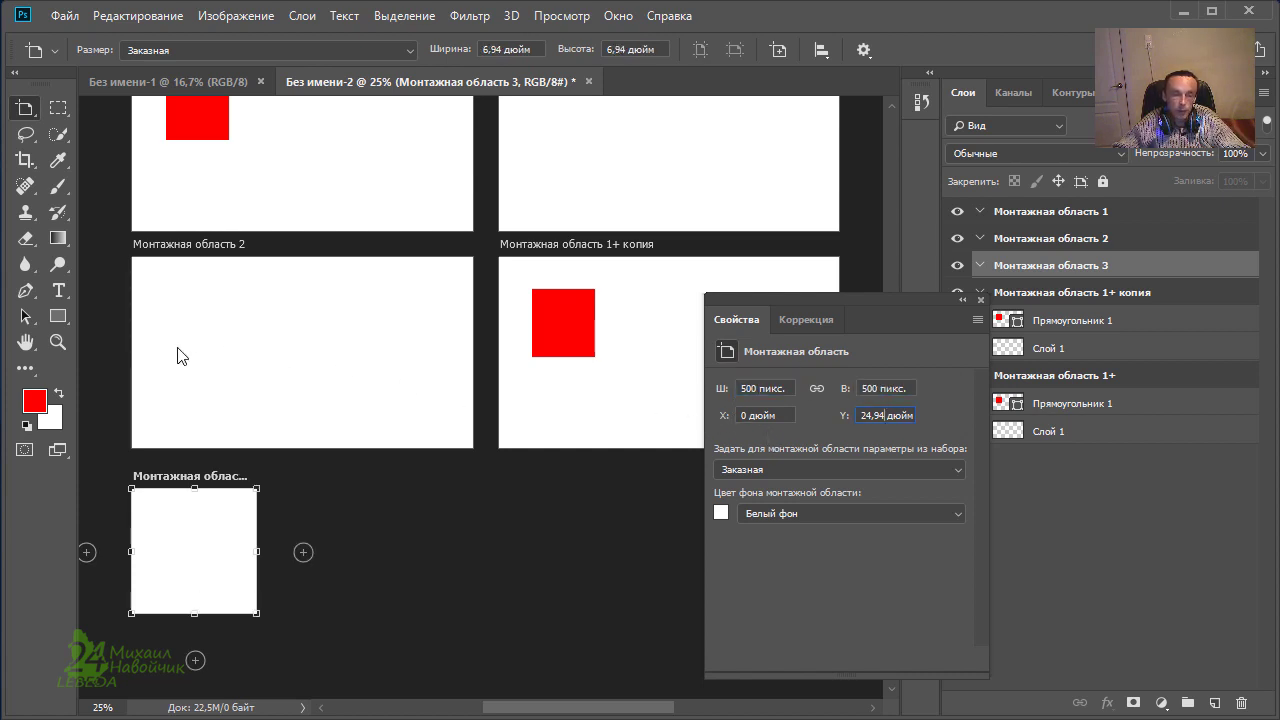
{"action": "left_click", "coordinate": [60, 318]}
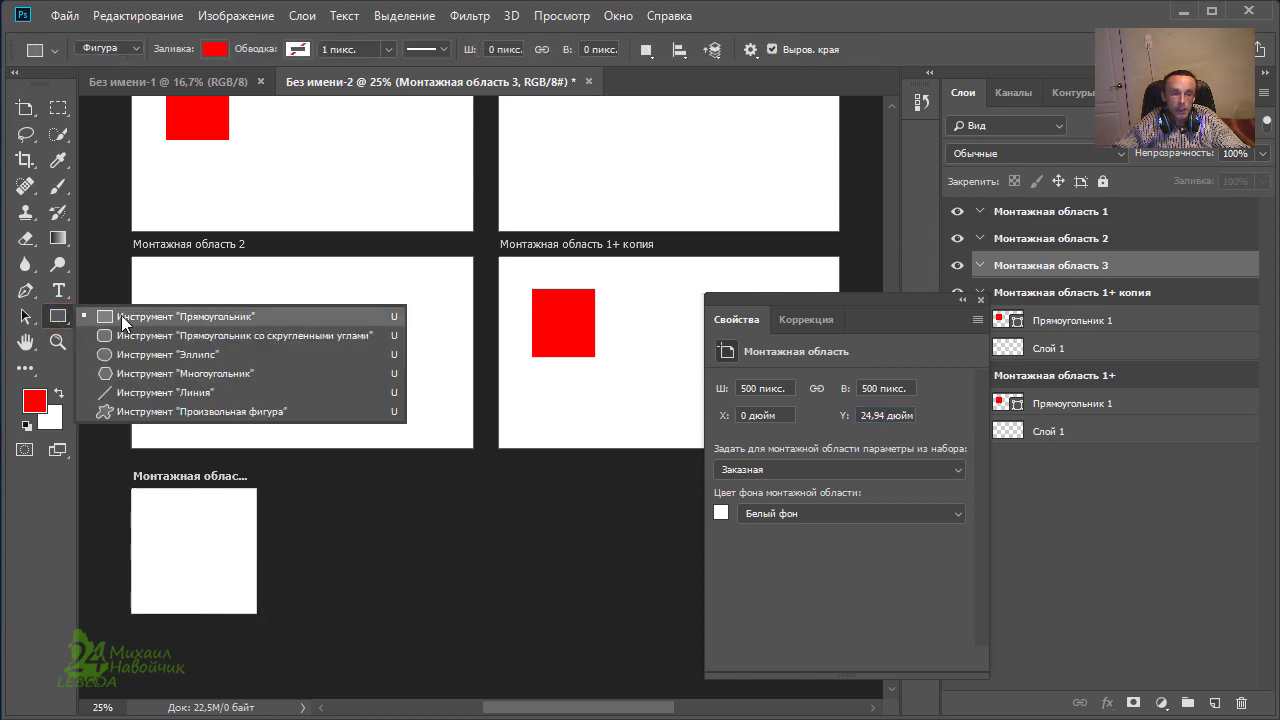
- Draw a 66ff00 green ellipse, Эллипс 1, to the right of Монтажная область 3
{"action": "left_click", "coordinate": [150, 355]}
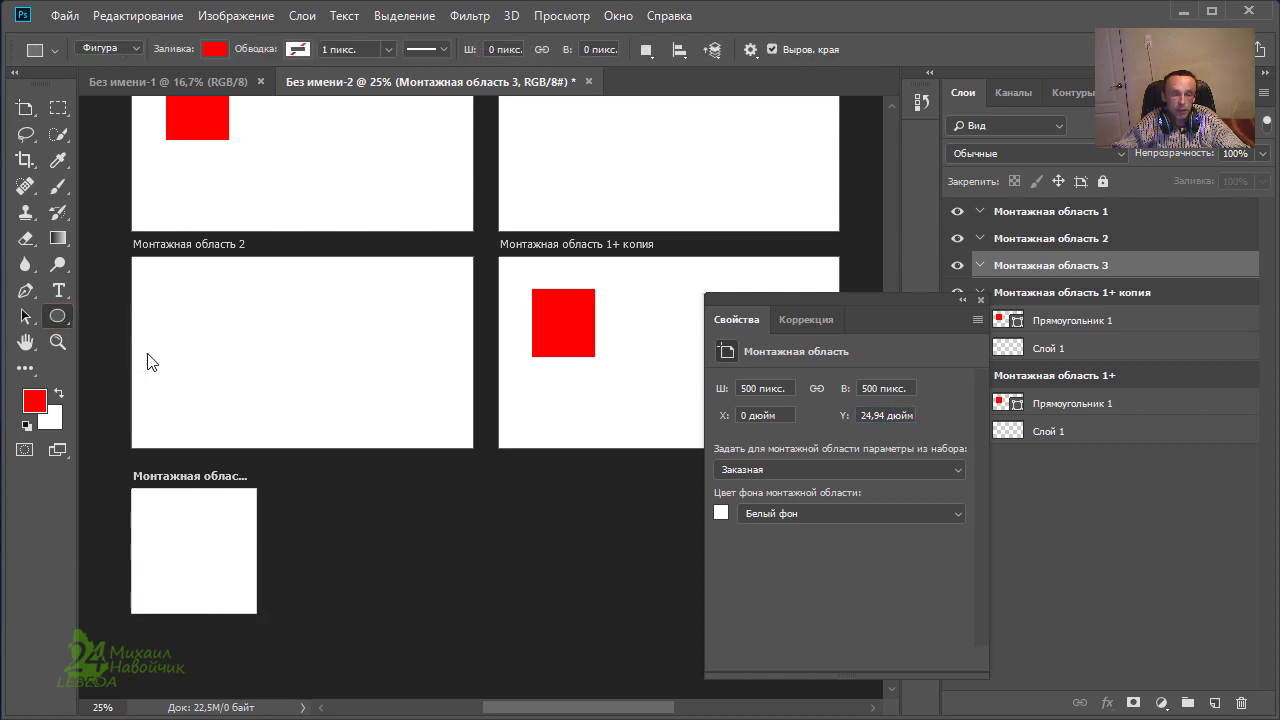
{"action": "left_click", "coordinate": [38, 405]}
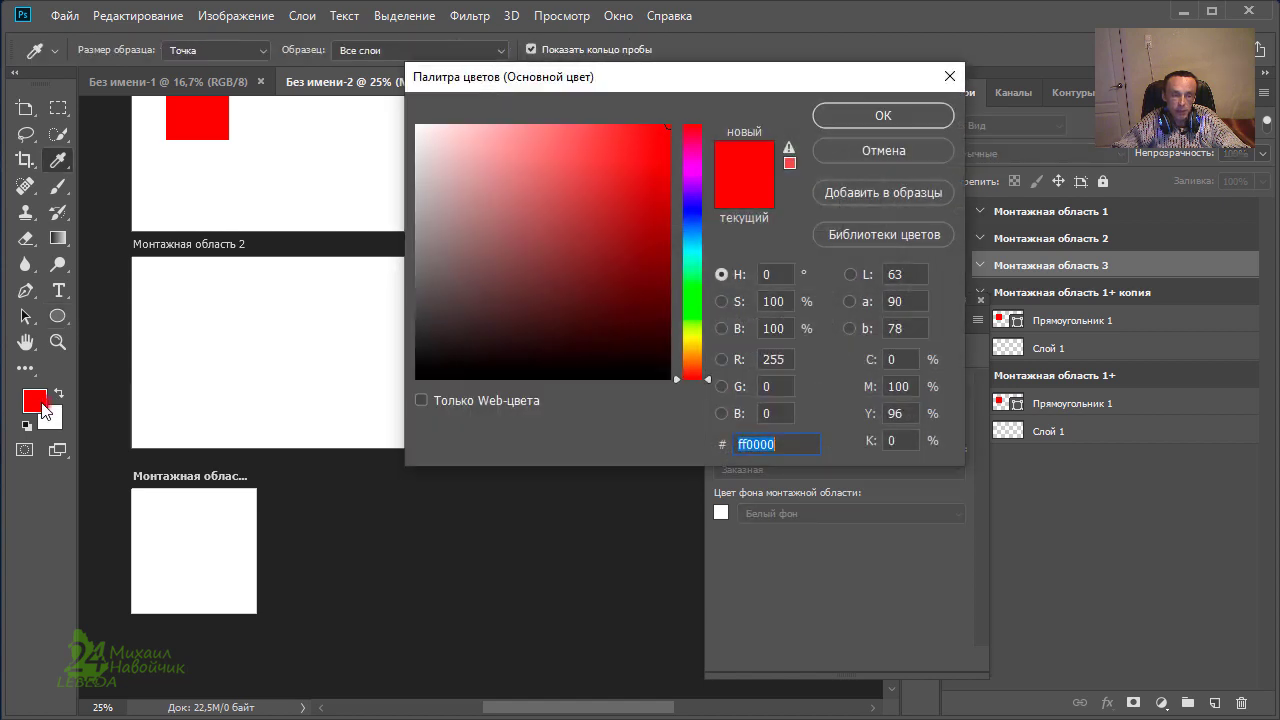
{"action": "left_click", "coordinate": [697, 313]}
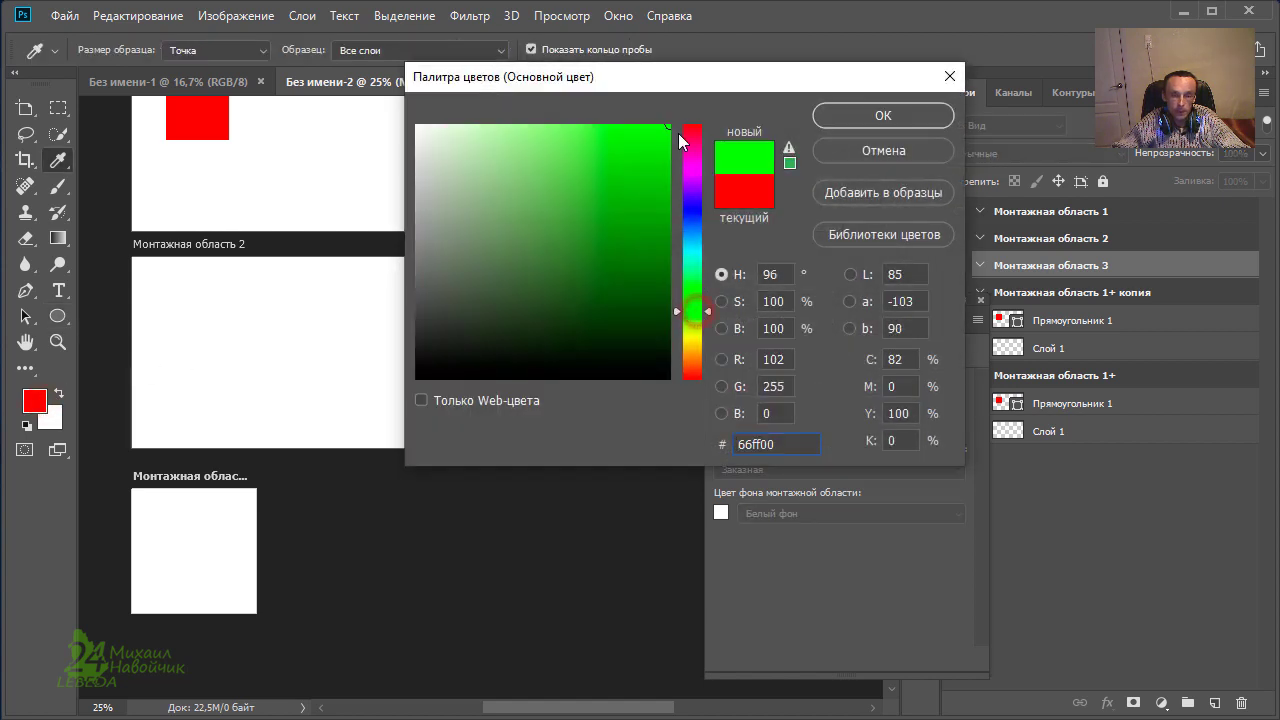
{"action": "left_click", "coordinate": [883, 116]}
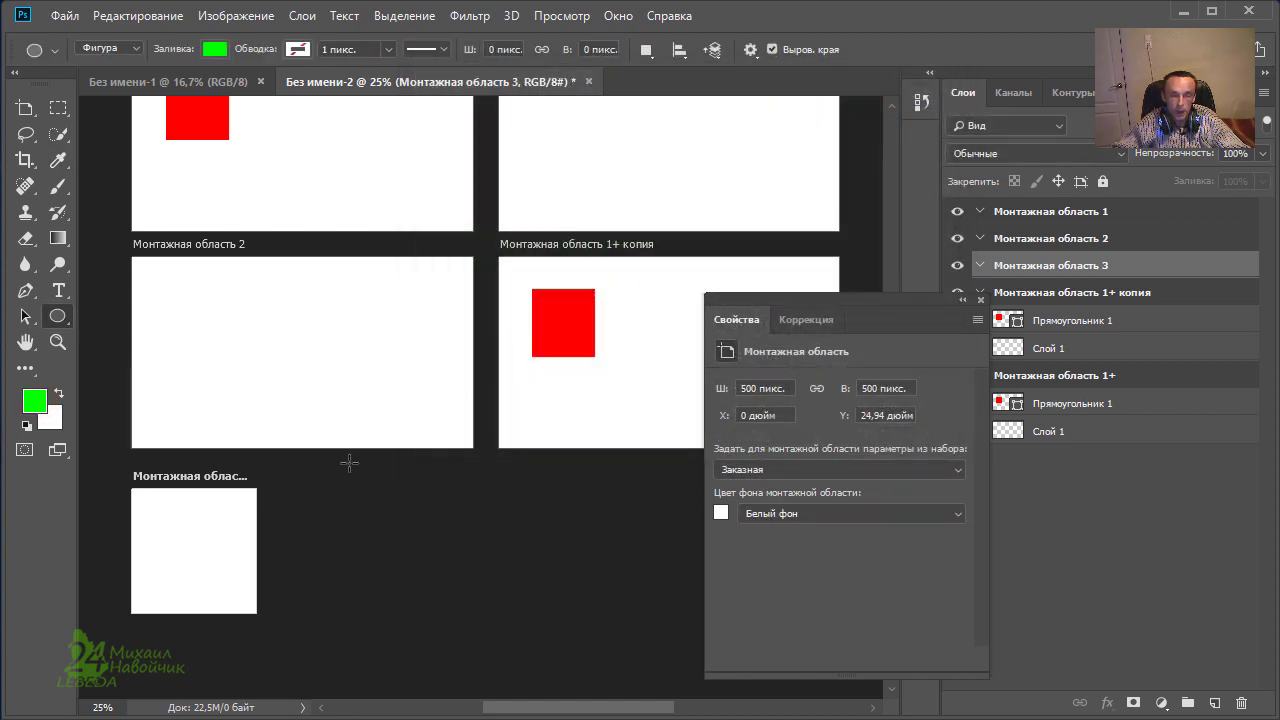
{"action": "left_click_drag", "start_coordinate": [338, 494], "coordinate": [447, 594]}
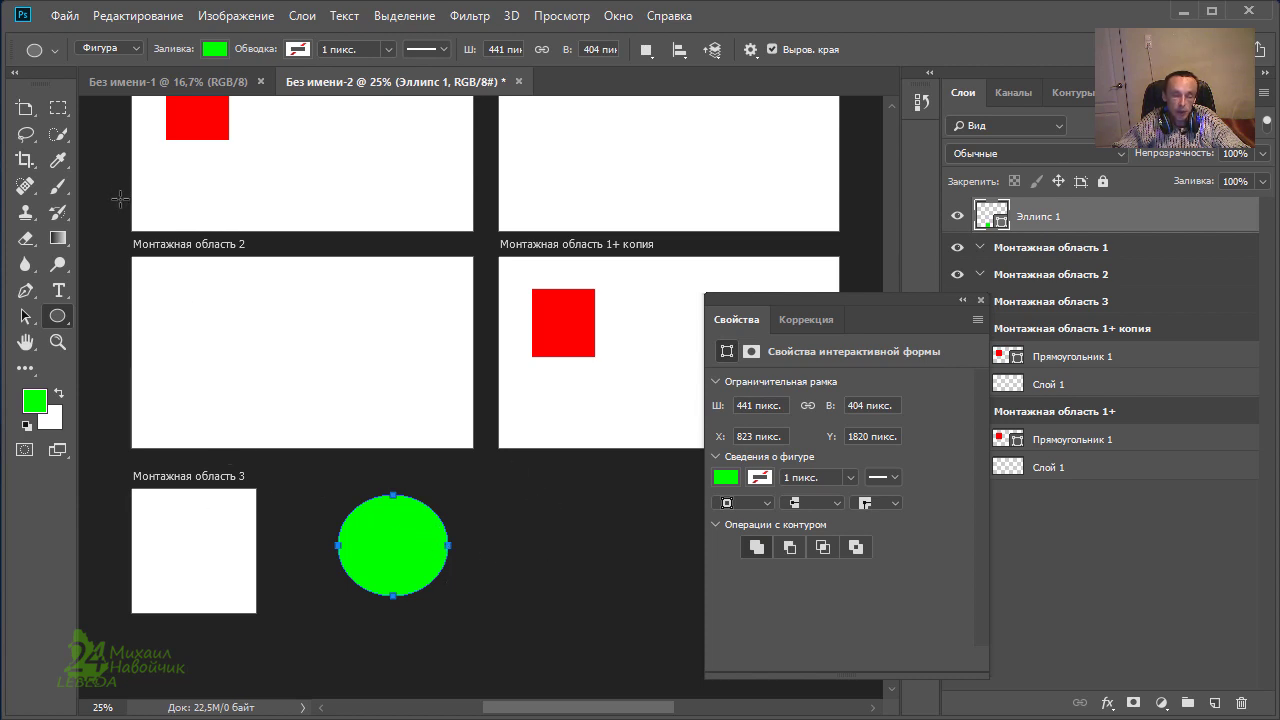
- Switch to the Move tool and collapse the Монтажная область 1+ and 1+ копия groups in Layers
{"action": "left_click", "coordinate": [26, 108]}
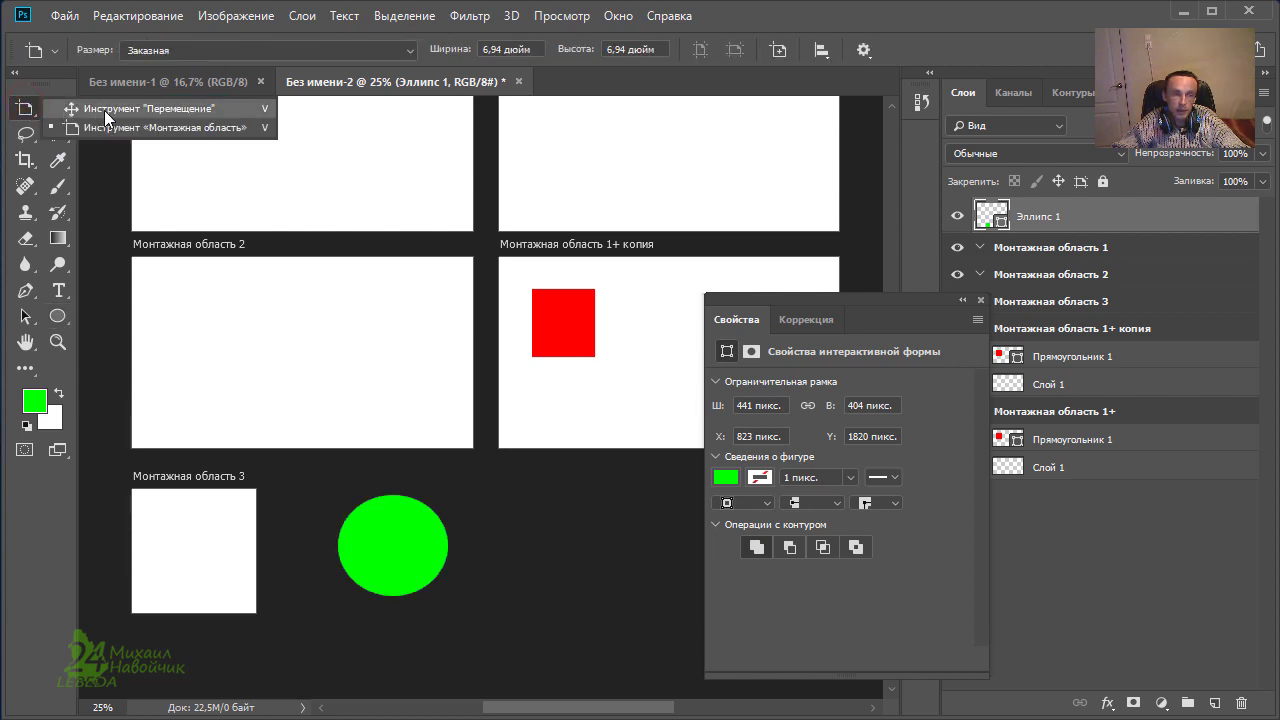
{"action": "left_click", "coordinate": [104, 110]}
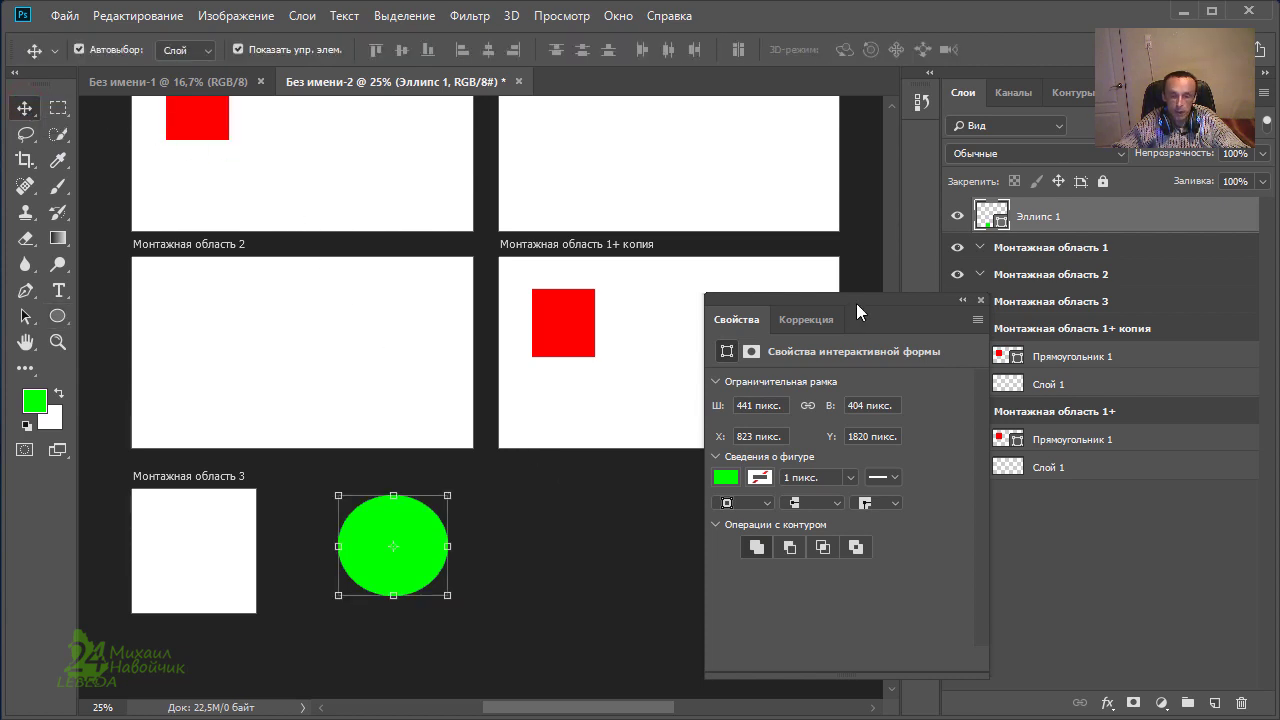
{"action": "left_click_drag", "start_coordinate": [856, 303], "coordinate": [709, 524]}
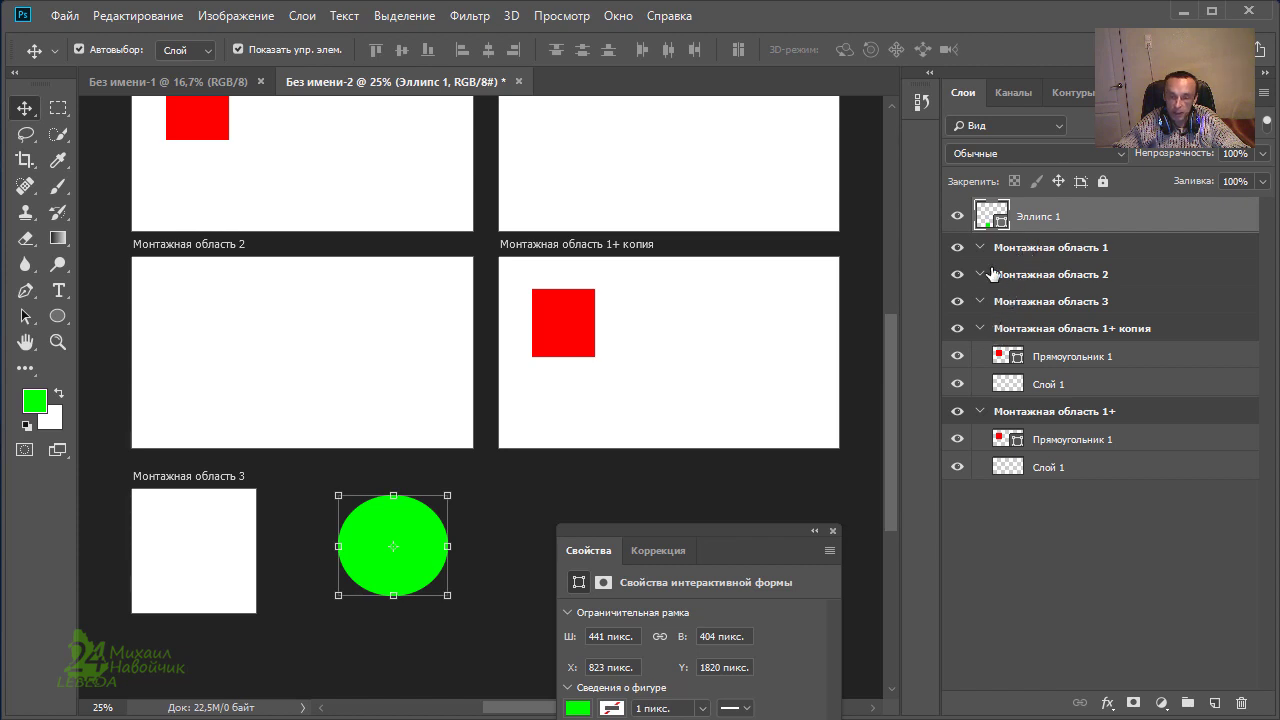
{"action": "left_click", "coordinate": [957, 247]}
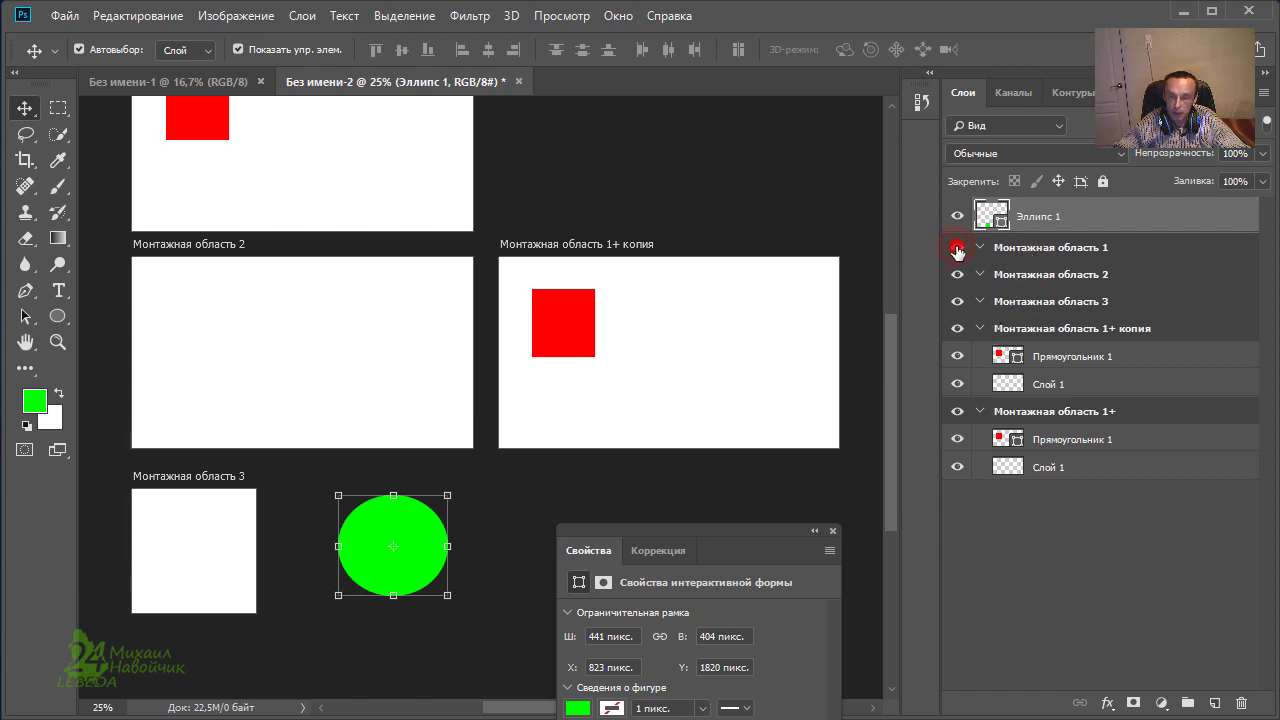
{"action": "left_click", "coordinate": [957, 248]}
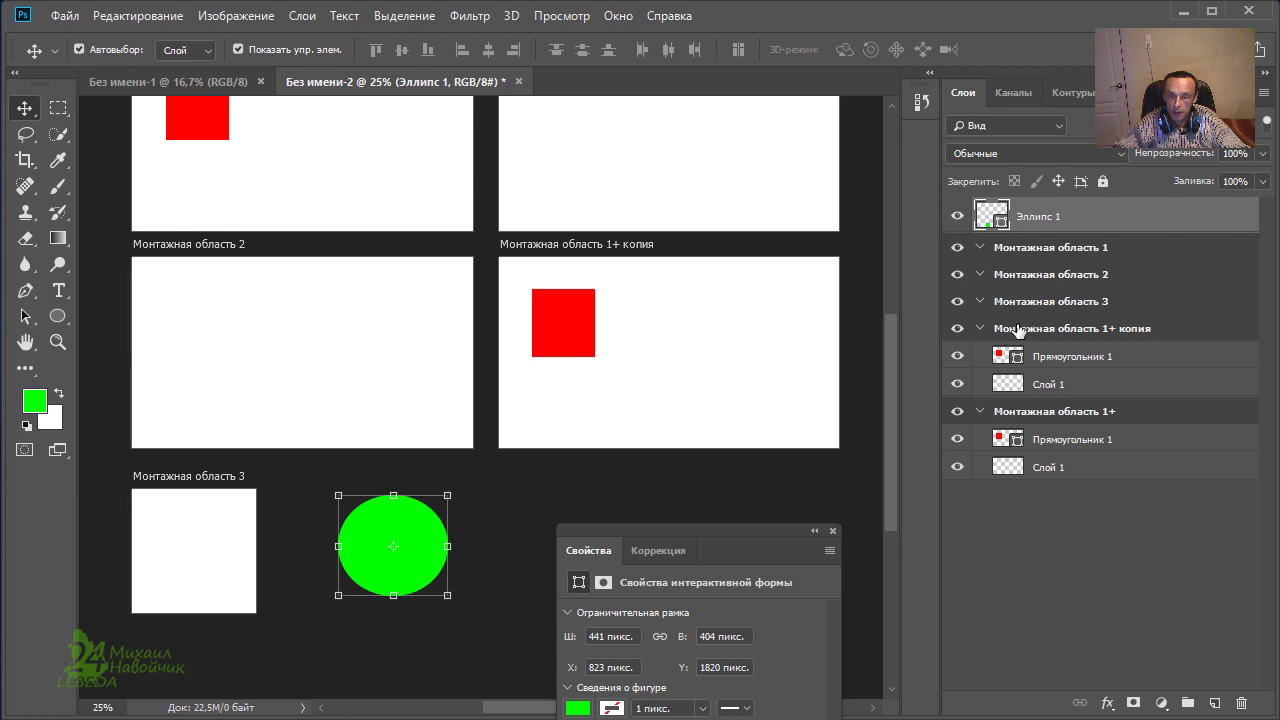
{"action": "left_click", "coordinate": [980, 412]}
{"action": "left_click", "coordinate": [979, 328]}
- Drag the green ellipse into Монтажная область 2, then switch to the Без имени-1 document
{"action": "left_click_drag", "start_coordinate": [418, 529], "coordinate": [309, 337]}
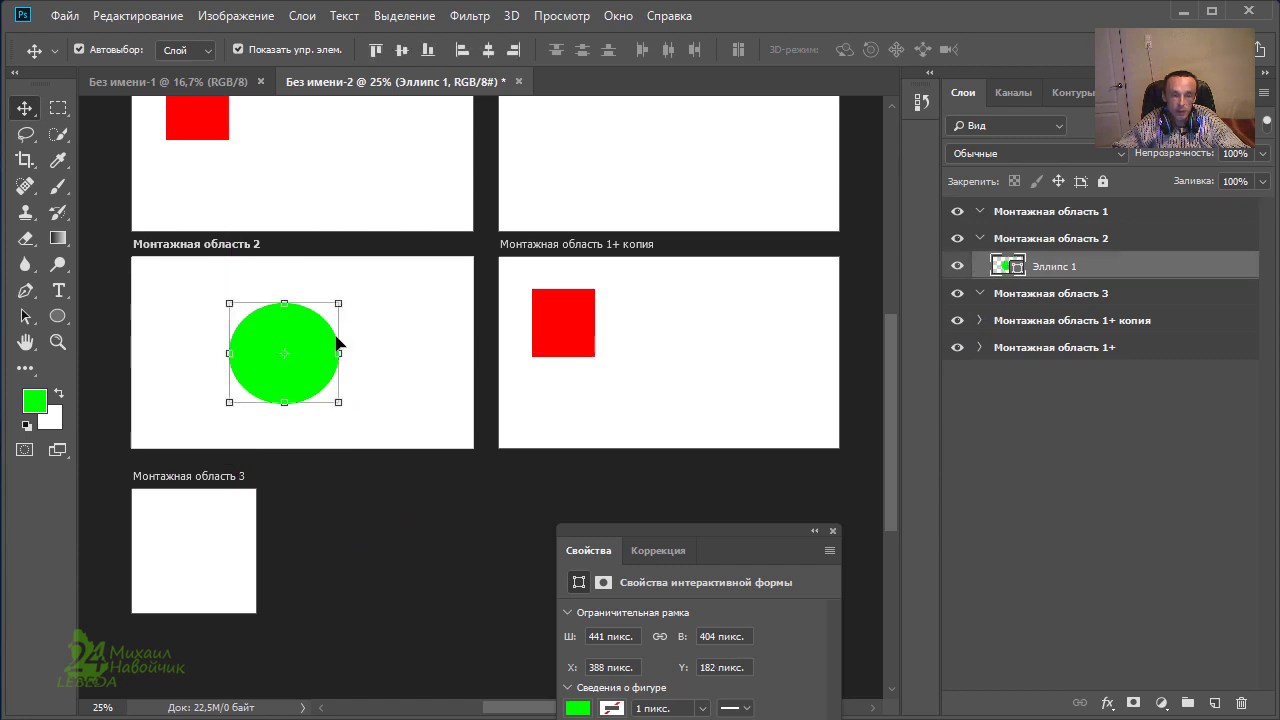
{"action": "left_click", "coordinate": [979, 239]}
{"action": "left_click", "coordinate": [979, 239]}
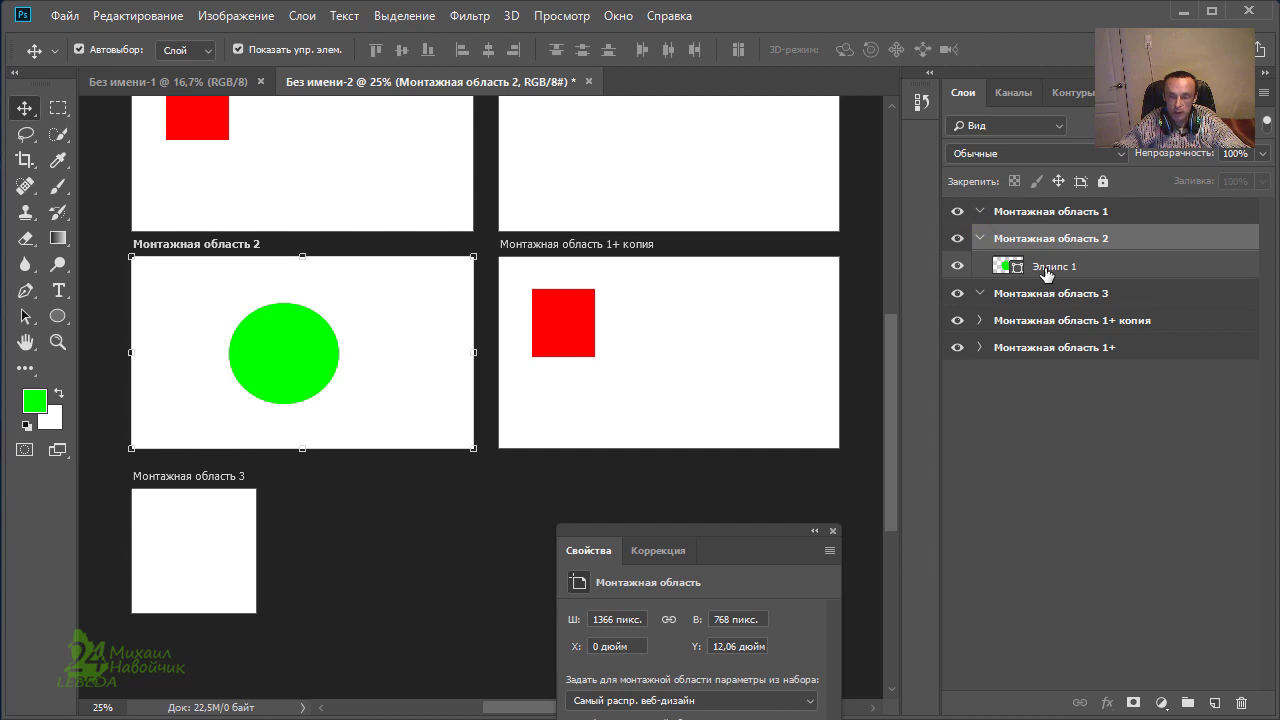
{"action": "left_click", "coordinate": [175, 88]}
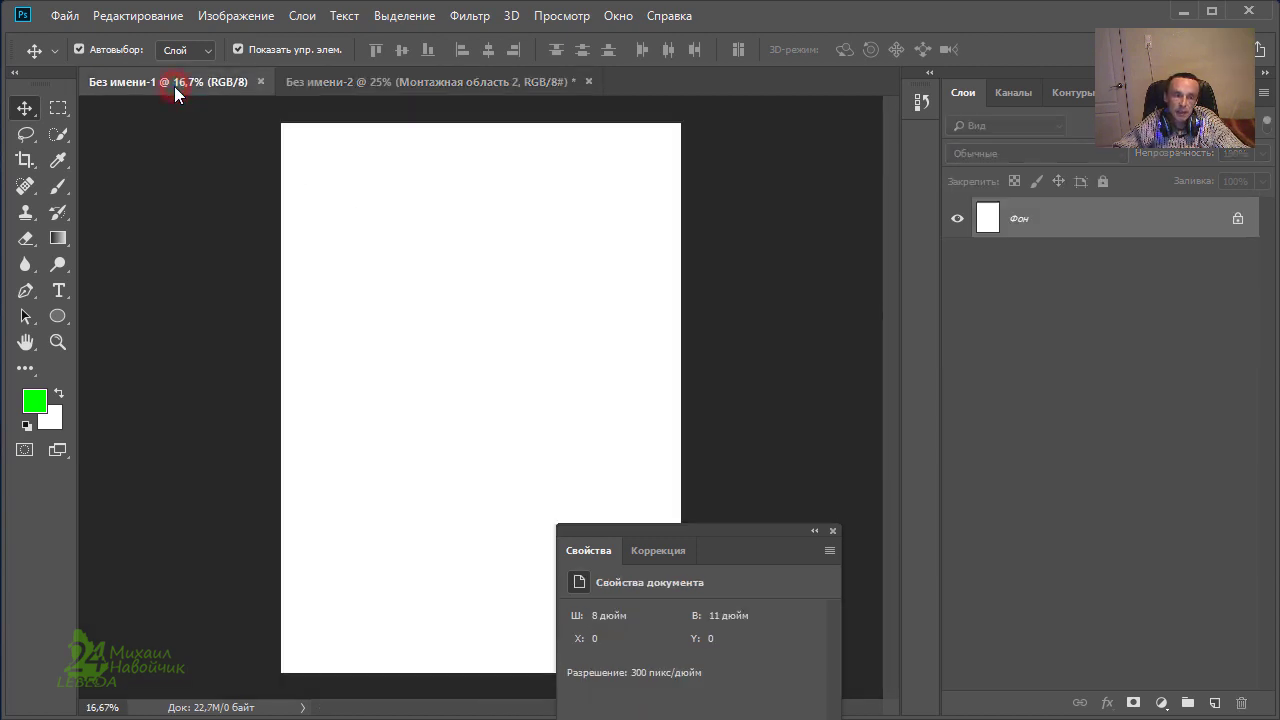
- Close Properties and draw a circle with the Ellipse tool just left of the Без имени-1 page
{"action": "left_click", "coordinate": [719, 531]}
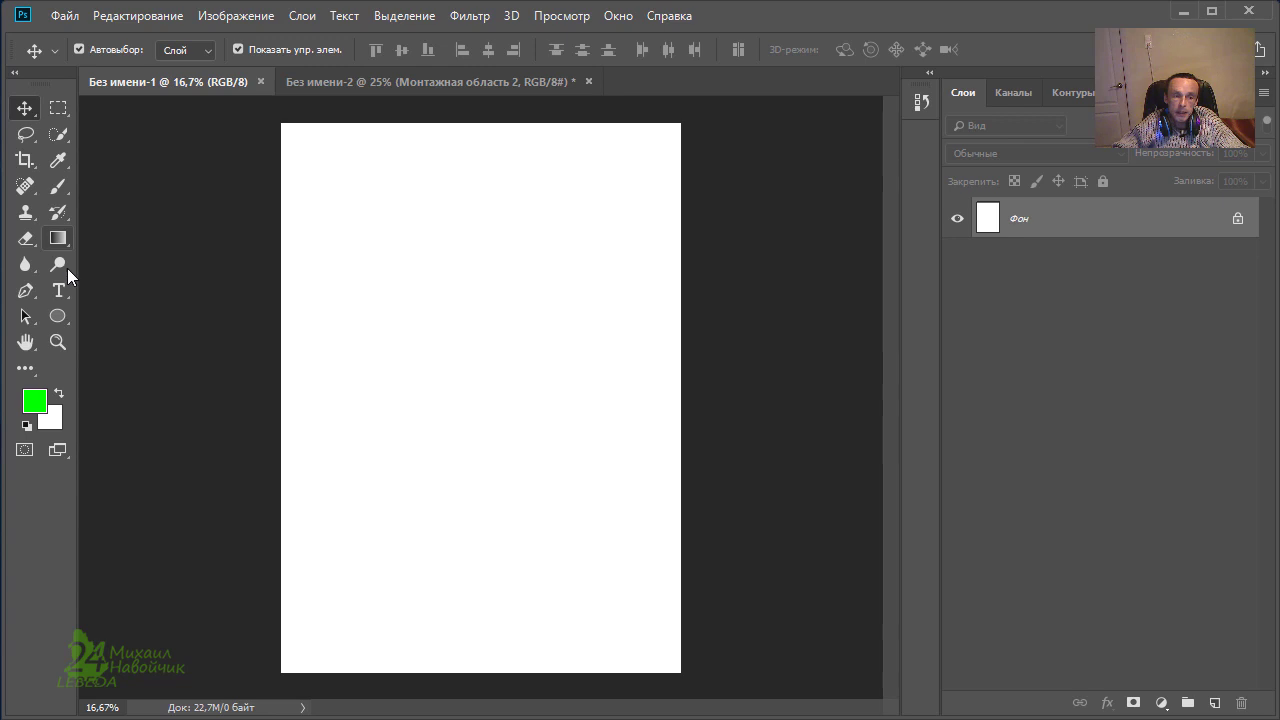
{"action": "left_click", "coordinate": [56, 315]}
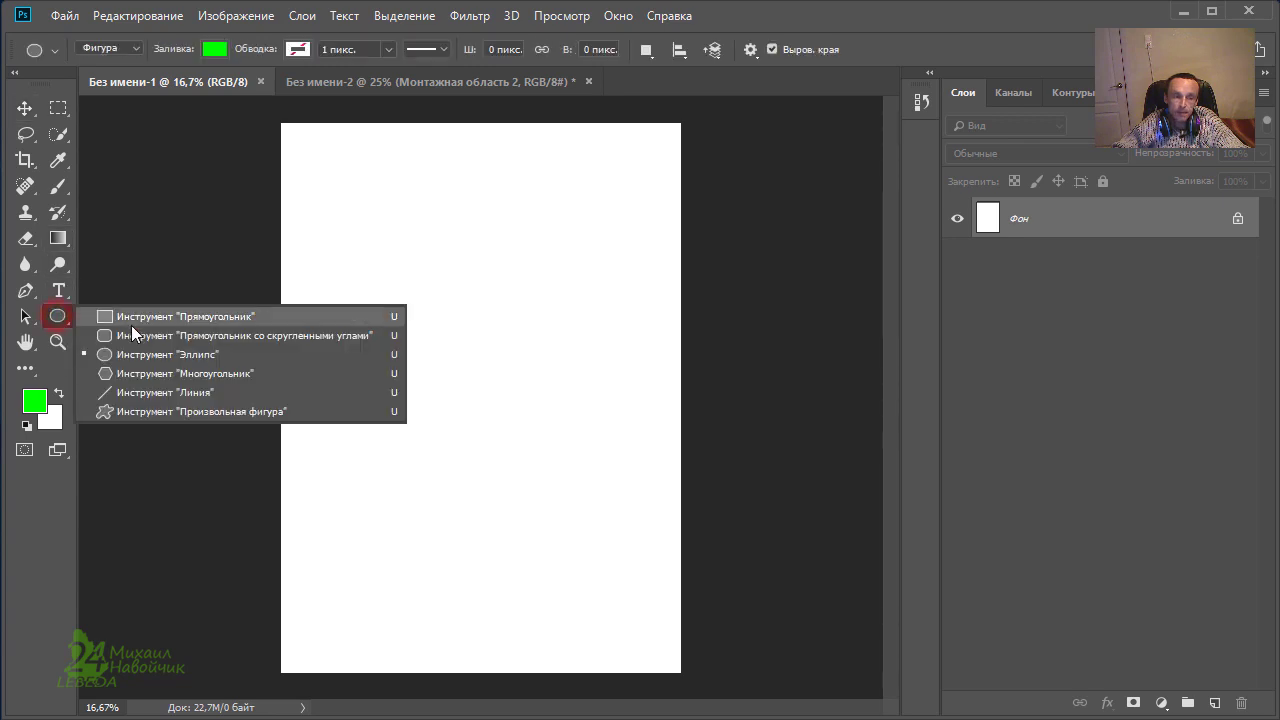
{"action": "left_click", "coordinate": [162, 356]}
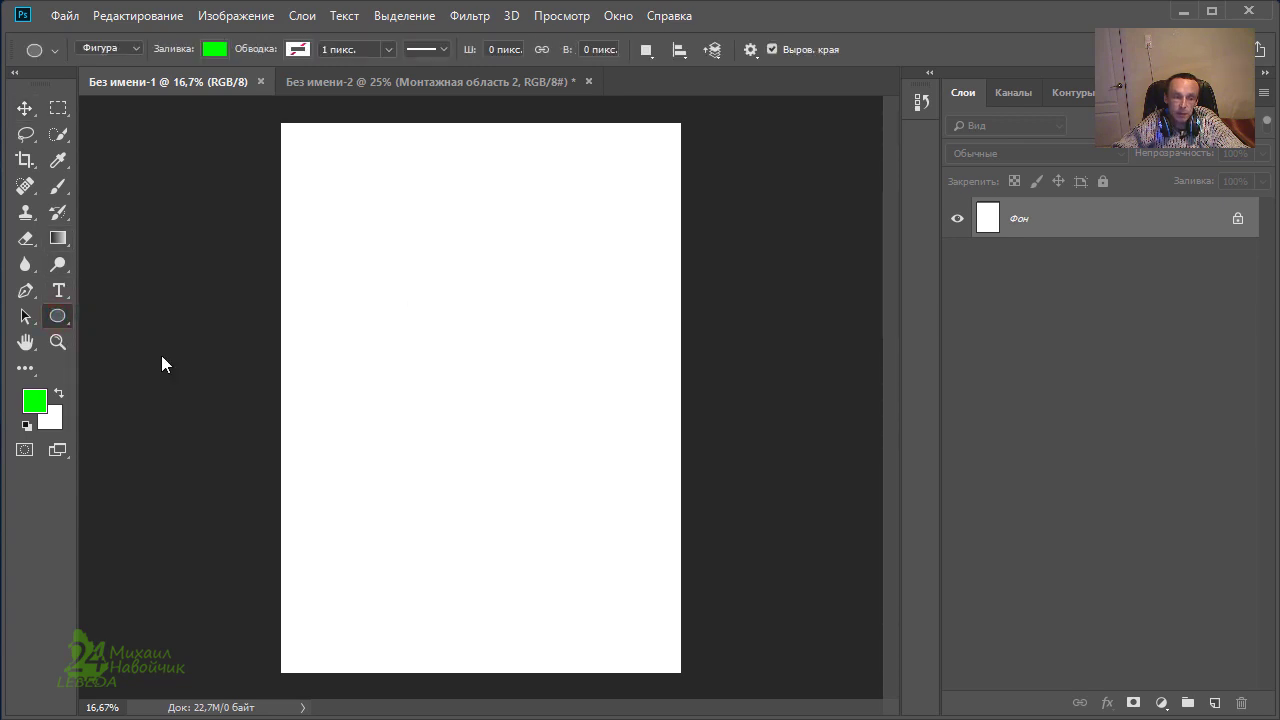
{"action": "left_click_drag", "start_coordinate": [129, 242], "coordinate": [250, 364]}
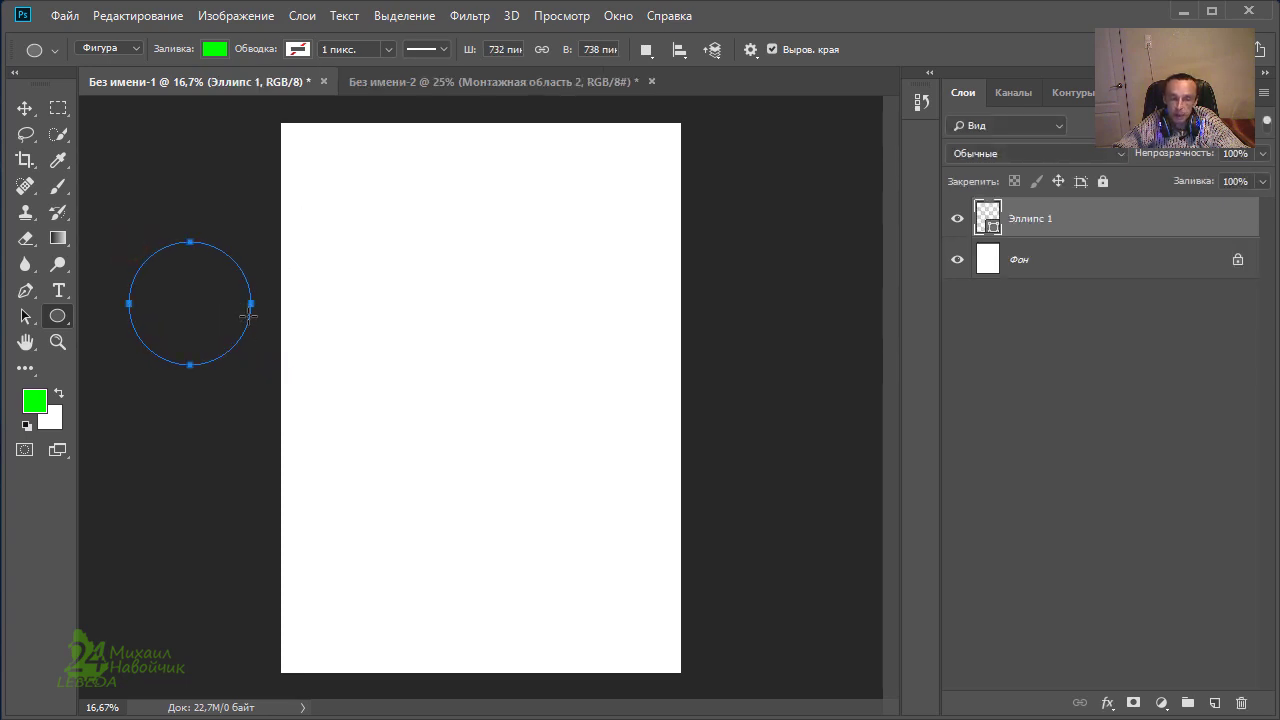
- Select Эллипс 1 with the Move tool and nudge it right onto the page with Shift+Right
{"action": "left_click", "coordinate": [24, 107]}
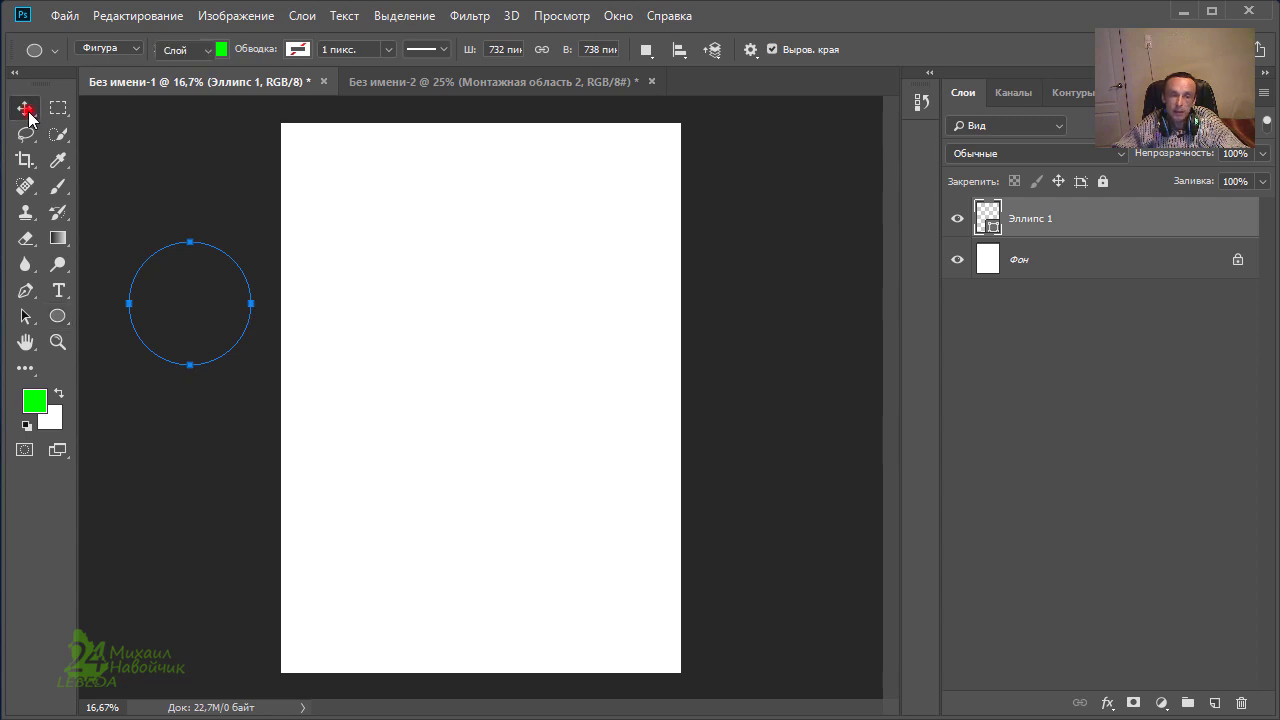
{"action": "left_click", "coordinate": [195, 157]}
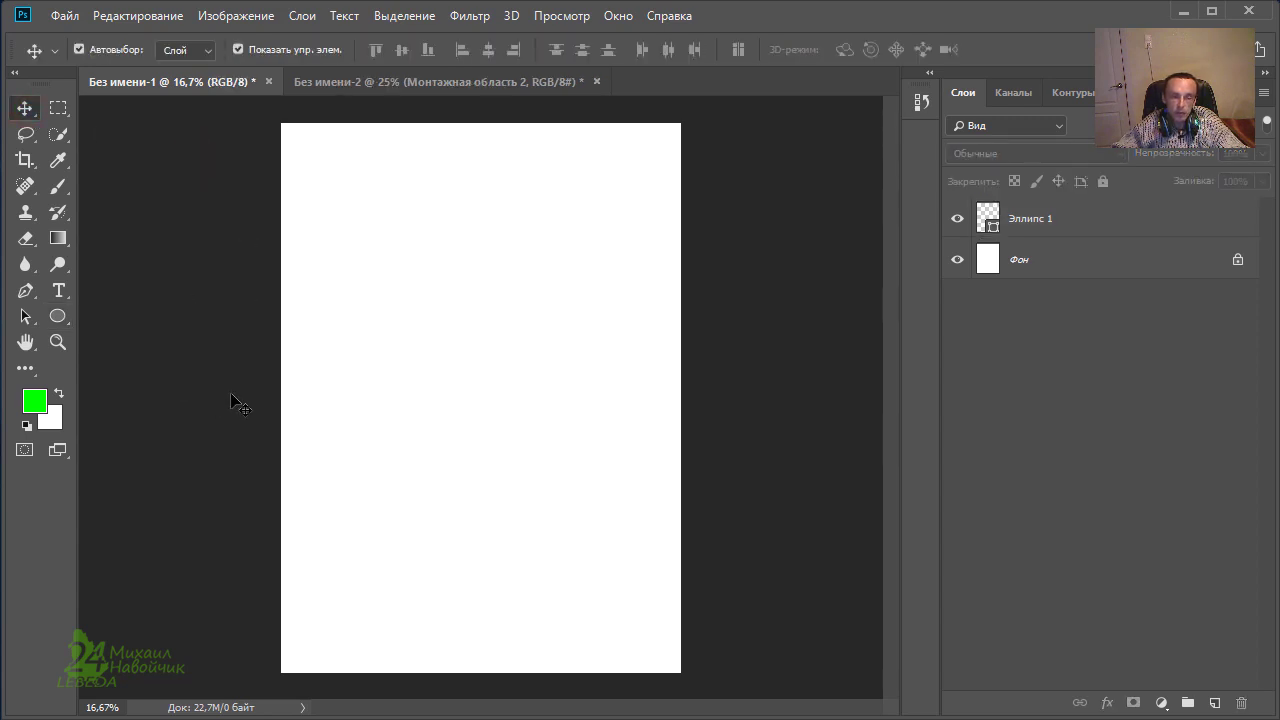
{"action": "left_click", "coordinate": [116, 145]}
{"action": "left_click_drag", "start_coordinate": [116, 145], "coordinate": [234, 334]}
{"action": "left_click", "coordinate": [223, 276]}
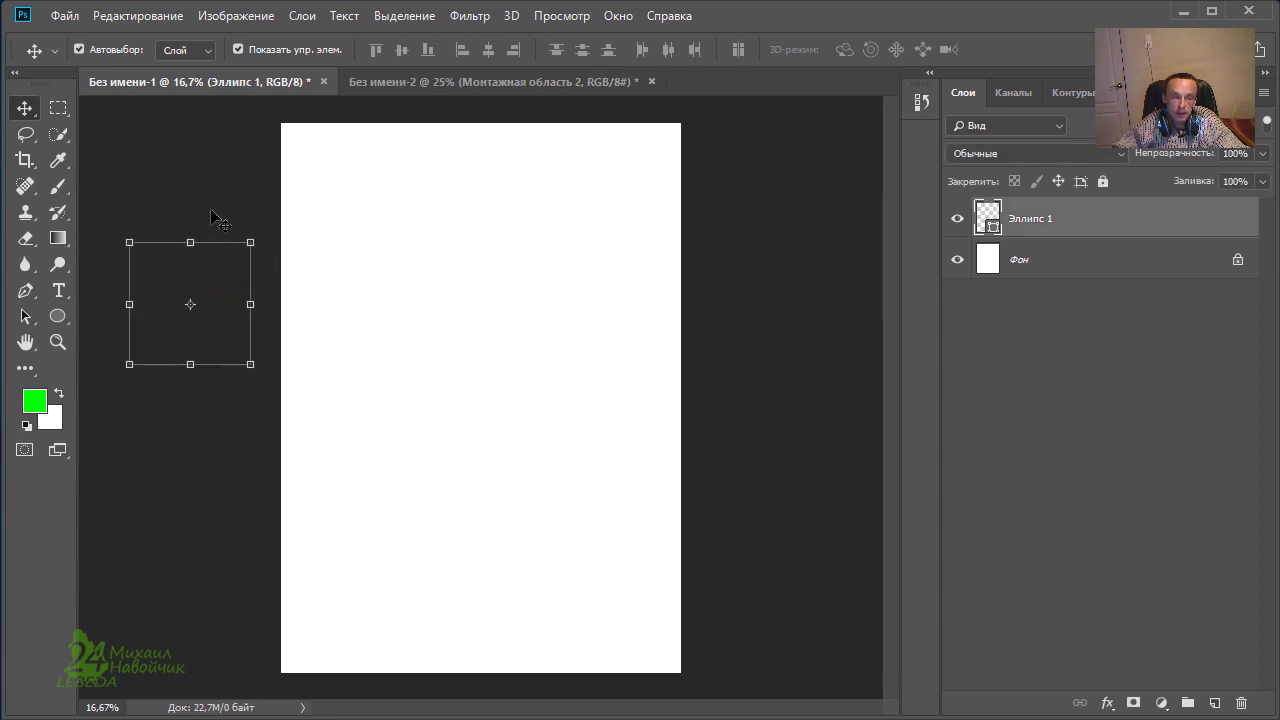
{"action": "left_click", "coordinate": [211, 211]}
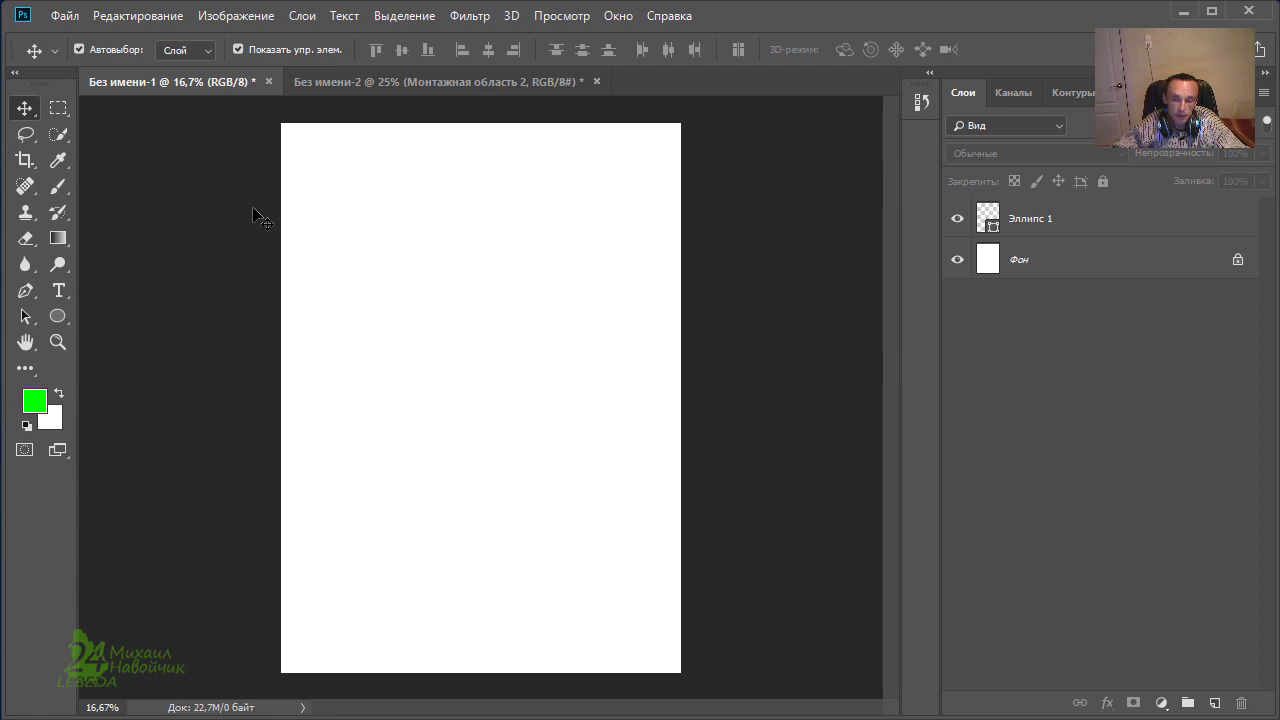
{"action": "left_click", "coordinate": [957, 218]}
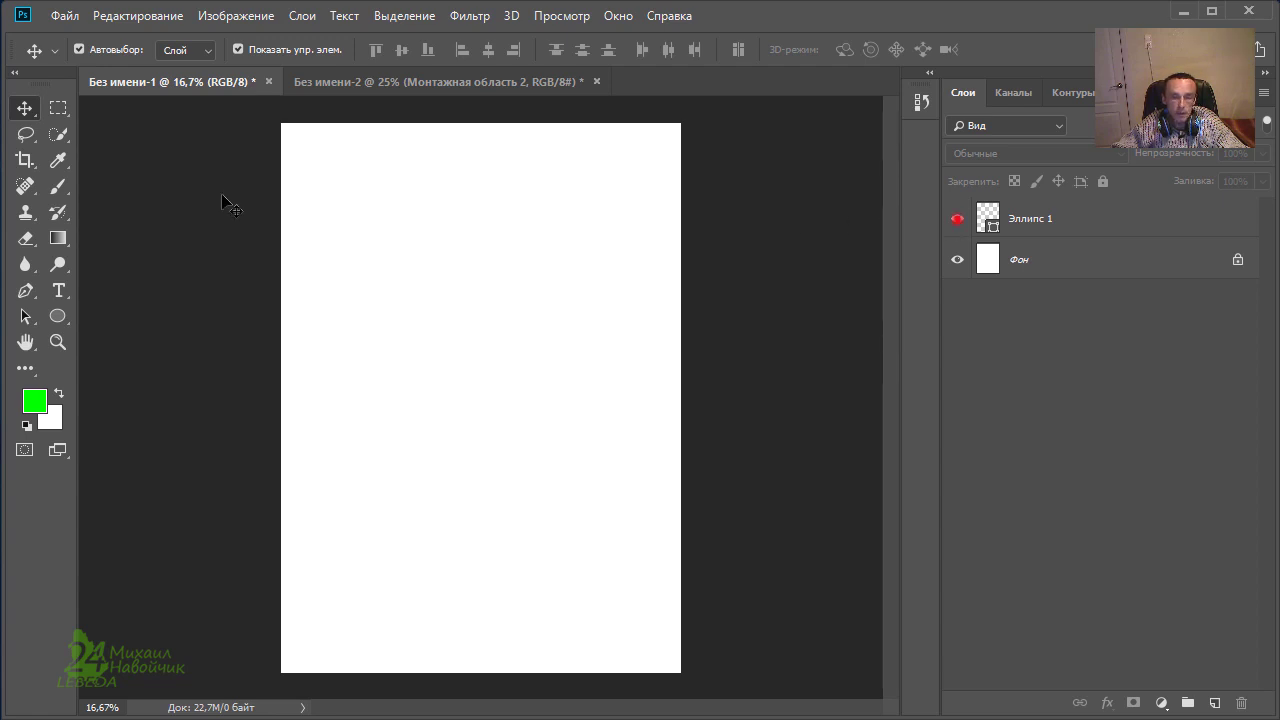
{"action": "left_click_drag", "start_coordinate": [228, 148], "coordinate": [168, 290]}
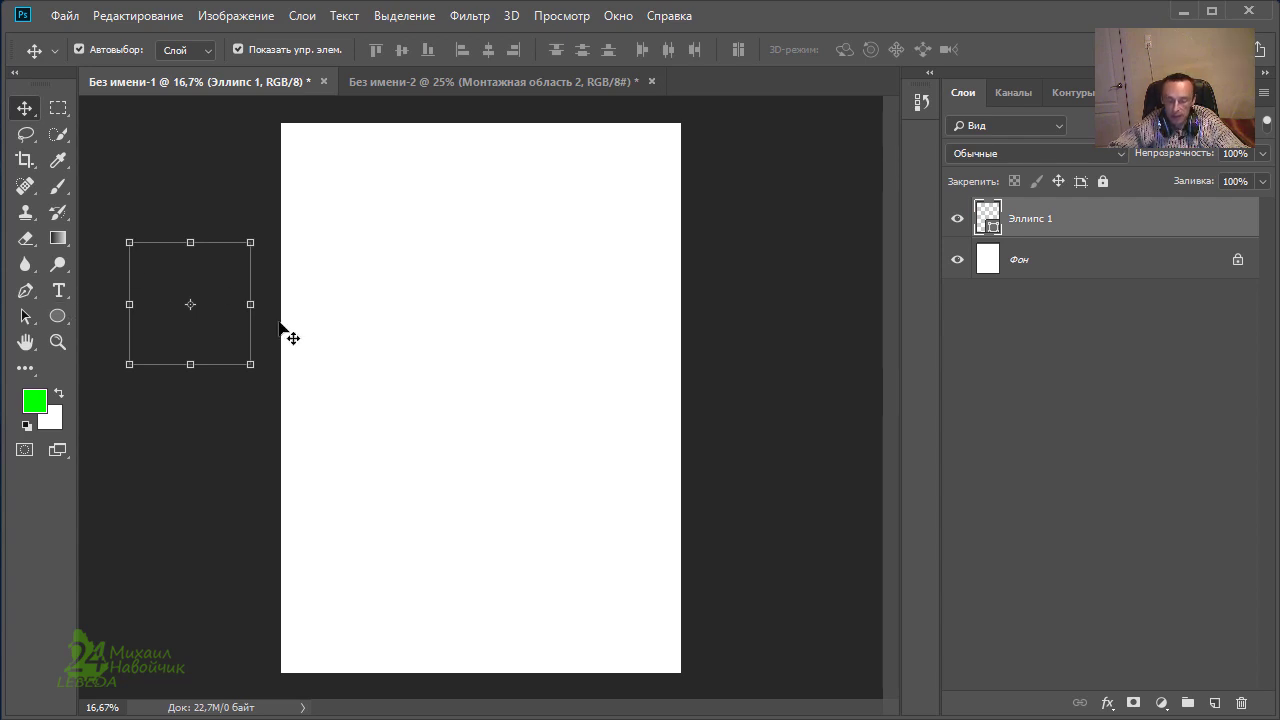
{"action": "key", "text": "shift+Right"}
{"action": "key", "text": "shift+Right"}
{"action": "key", "text": "shift+Right"}
{"action": "key", "text": "shift+Right"}
{"action": "key", "text": "shift+Right"}
{"action": "key", "text": "shift+Right"}
{"action": "key", "text": "shift+Right"}
{"action": "key", "text": "shift+Right"}
{"action": "key", "text": "shift+Right"}
{"action": "key", "text": "shift+Right"}
{"action": "key", "text": "shift+Right"}
{"action": "key", "text": "shift+Right"}
{"action": "key", "text": "shift+Right"}
{"action": "key", "text": "shift+Right"}
{"action": "key", "text": "shift+Right"}
{"action": "key", "text": "shift+Right"}
{"action": "key", "text": "shift+Right"}
{"action": "key", "text": "shift+Right"}
{"action": "key", "text": "shift+Right"}
{"action": "key", "text": "shift+Right"}
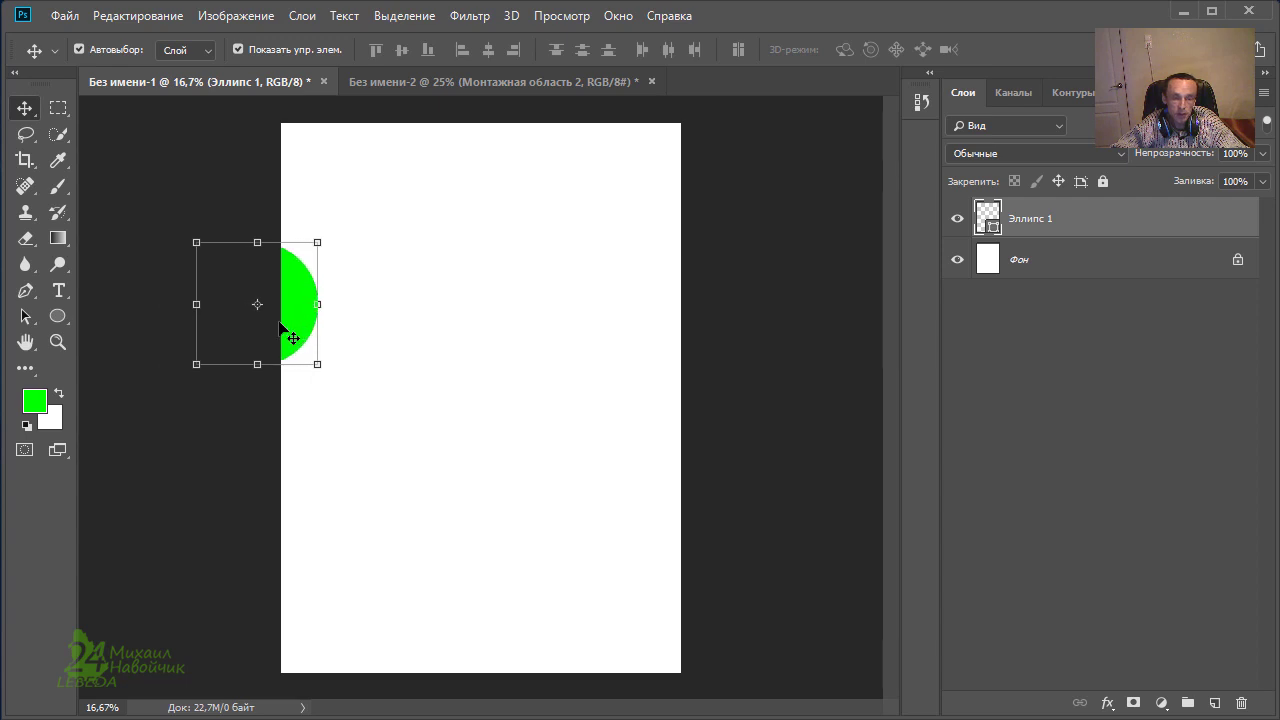
{"action": "key", "text": "shift+Right"}
{"action": "key", "text": "shift+Right"}
{"action": "key", "text": "shift+Right"}
{"action": "key", "text": "shift+Right"}
{"action": "key", "text": "shift+Right"}
{"action": "key", "text": "shift+Right"}
{"action": "key", "text": "shift+Right"}
{"action": "key", "text": "shift+Right"}
{"action": "key", "text": "shift+Right"}
{"action": "key", "text": "shift+Right"}
{"action": "key", "text": "shift+Right"}
{"action": "key", "text": "shift+Right"}
{"action": "key", "text": "shift+Right"}
{"action": "key", "text": "shift+Right"}
{"action": "key", "text": "shift+Right"}
{"action": "key", "text": "shift+Right"}
{"action": "key", "text": "shift+Right"}
{"action": "key", "text": "shift+Right"}
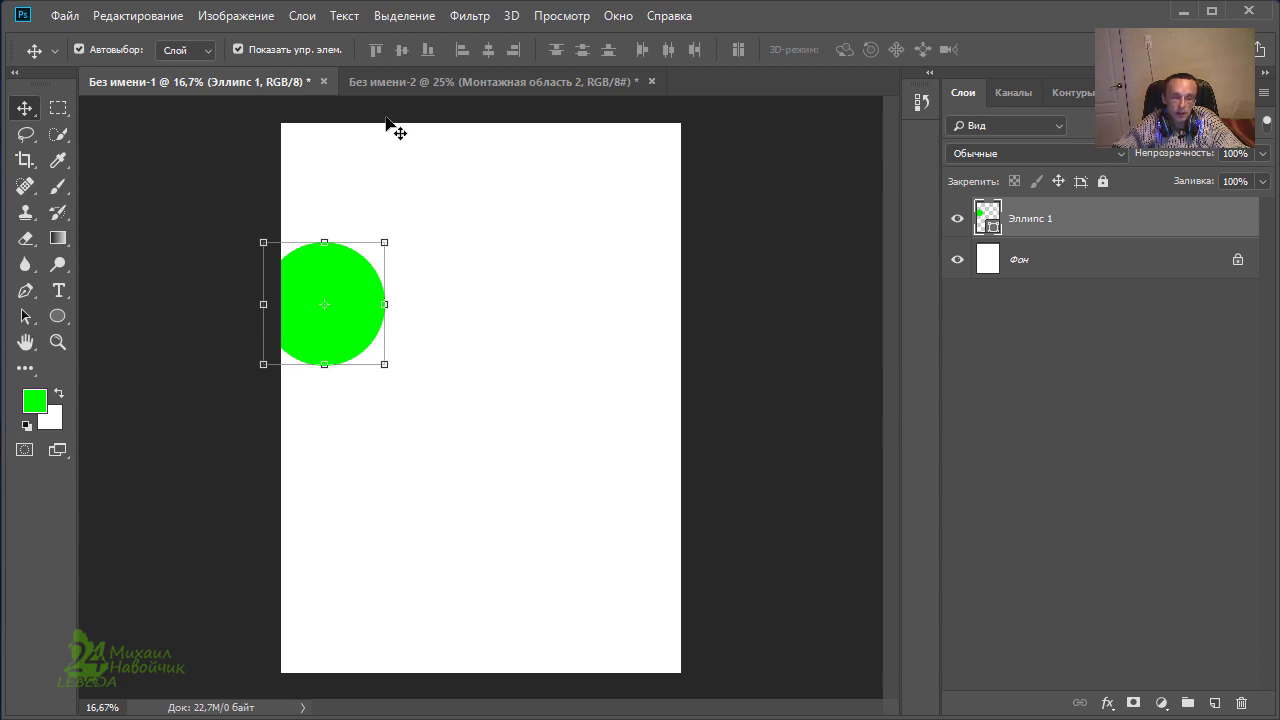
{"action": "left_click", "coordinate": [405, 91]}
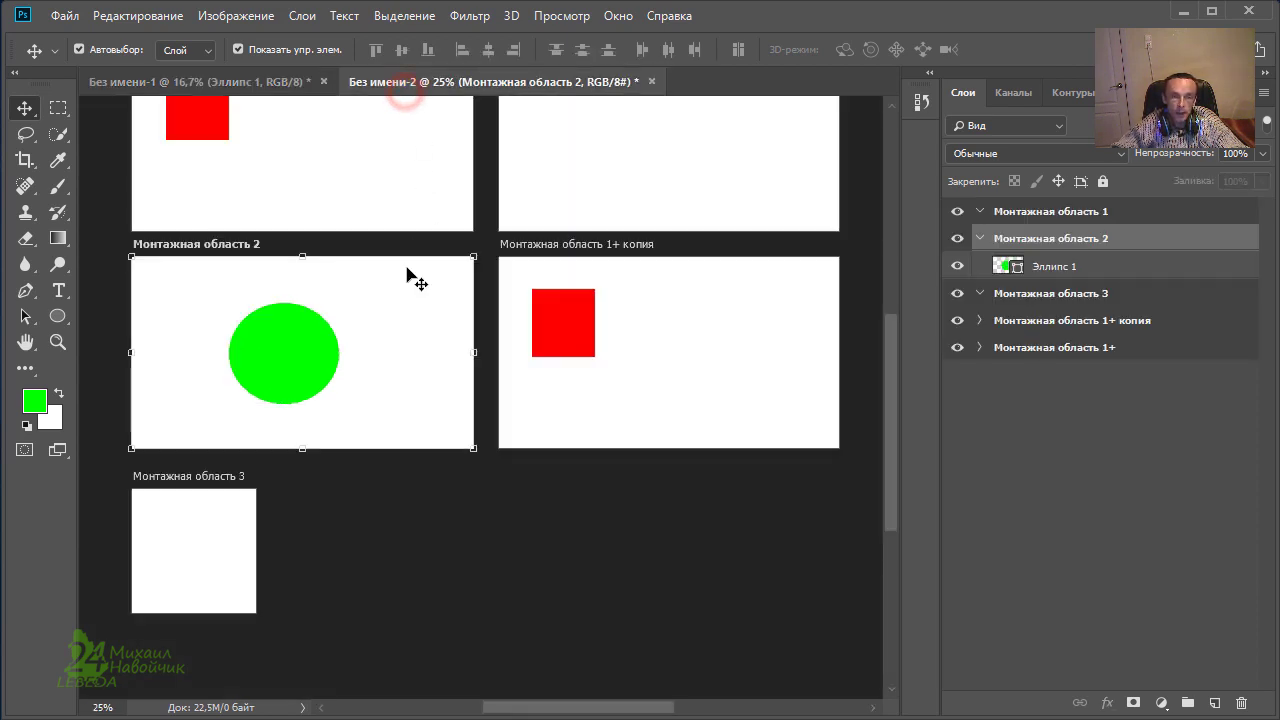
{"action": "mouse_move", "coordinate": [320, 361]}
{"action": "left_mouse_down"}
{"action": "mouse_move", "coordinate": [341, 415]}
{"action": "mouse_move", "coordinate": [433, 540]}
{"action": "mouse_move", "coordinate": [455, 505]}
{"action": "mouse_move", "coordinate": [313, 340]}
{"action": "mouse_move", "coordinate": [313, 372]}
{"action": "left_mouse_up"}
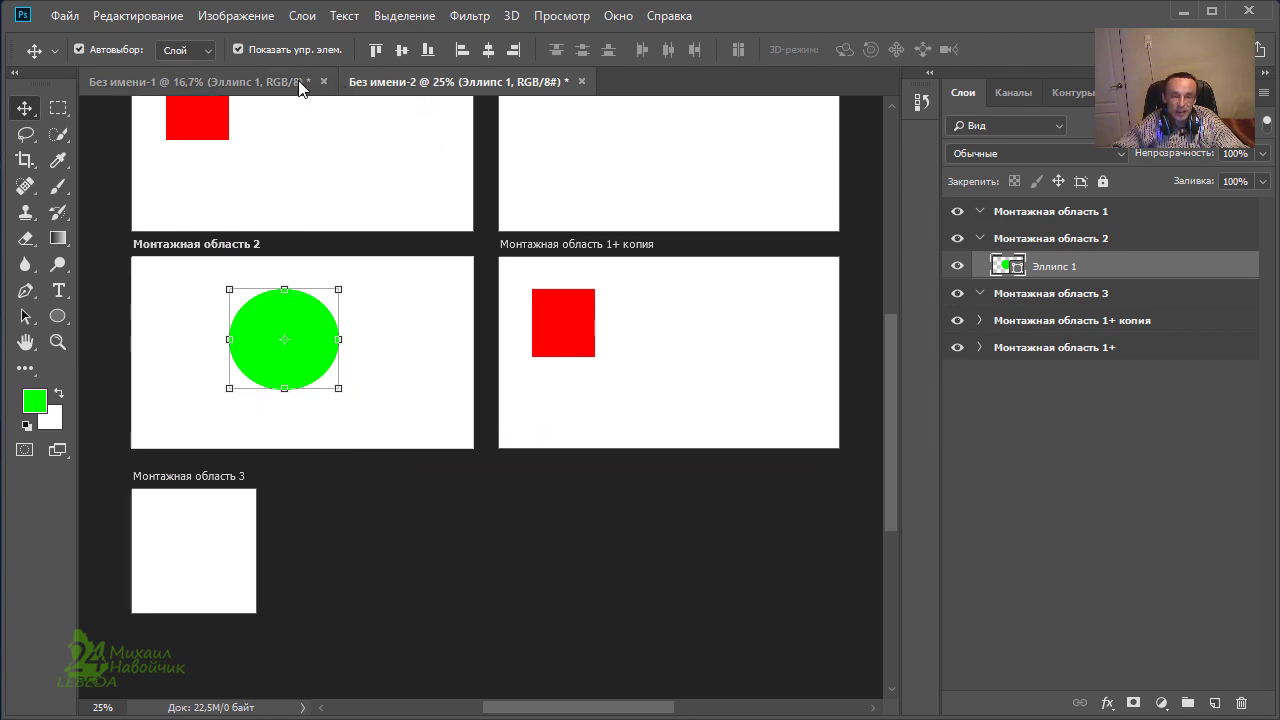
{"action": "left_click", "coordinate": [270, 81]}
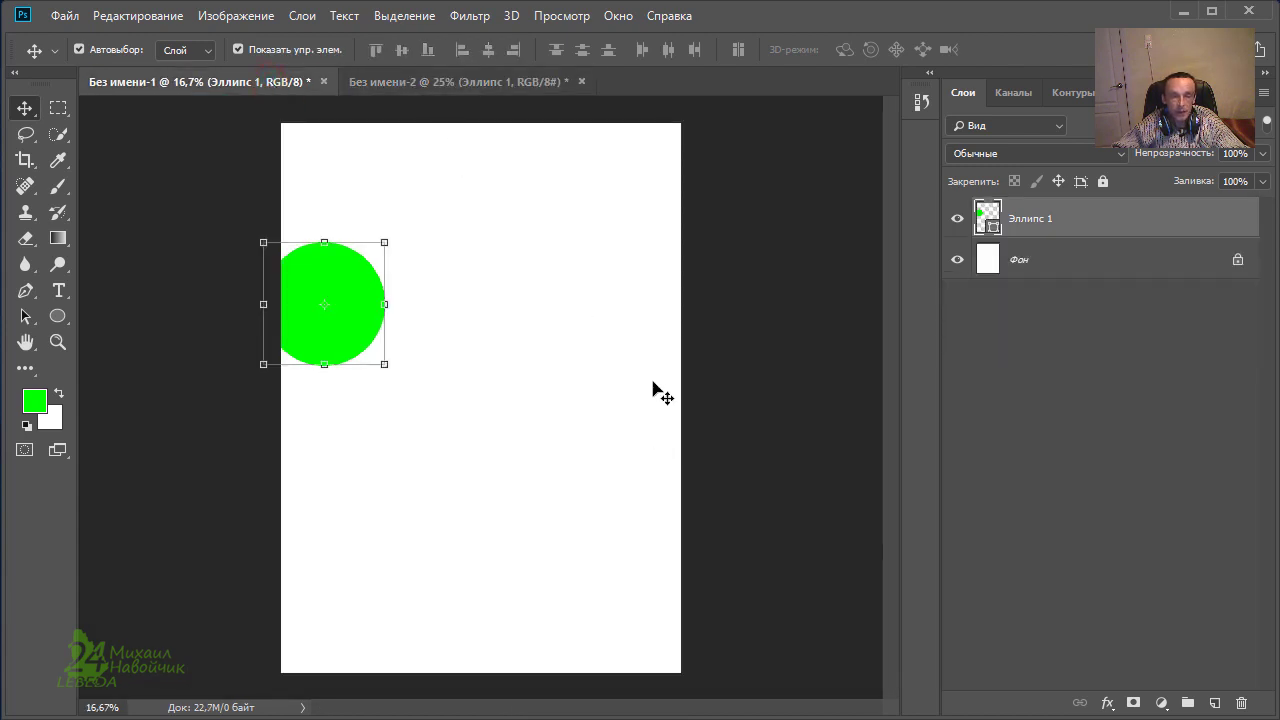
{"action": "left_click", "coordinate": [437, 93]}
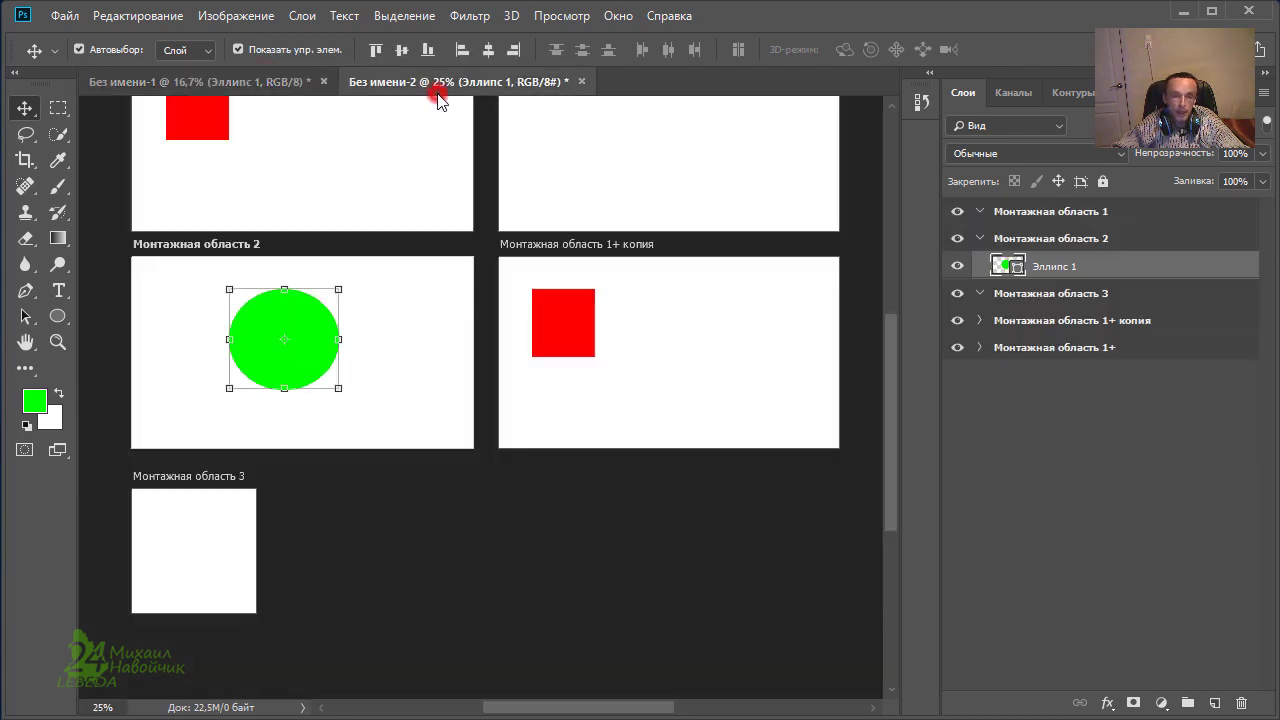
{"action": "left_click_drag", "start_coordinate": [892, 442], "coordinate": [891, 410]}
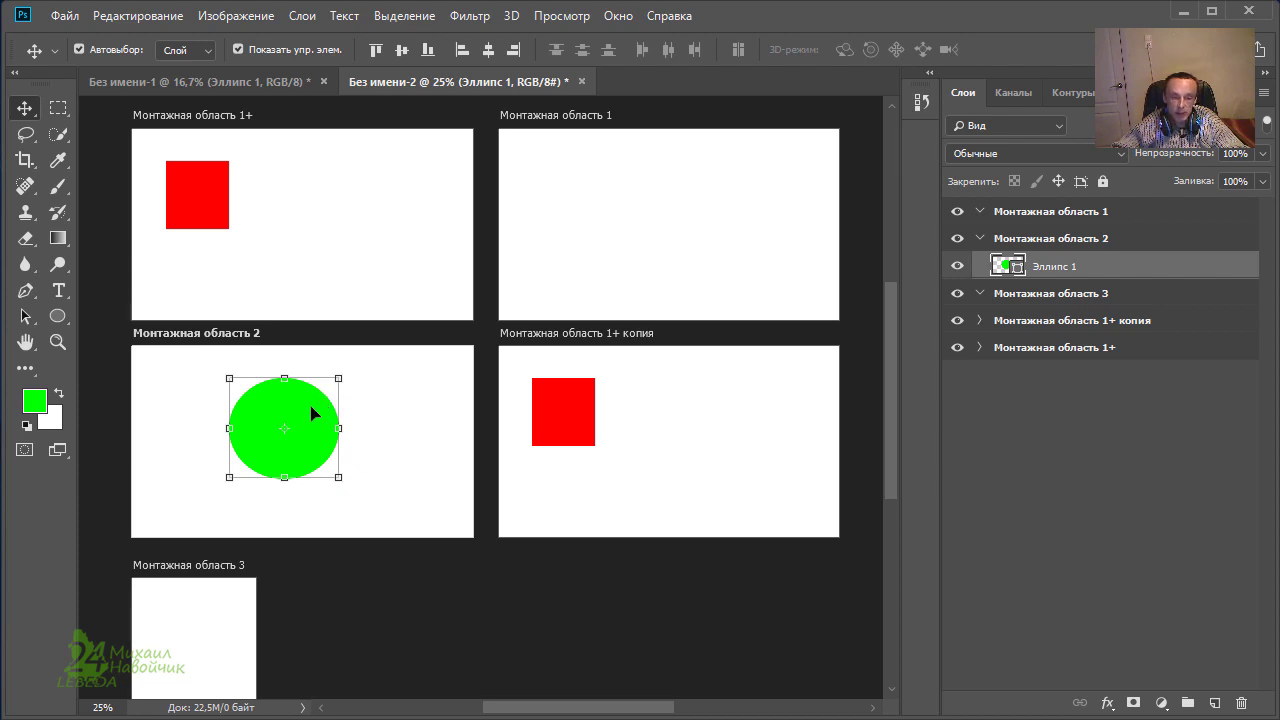
- Centre the green circle horizontally and vertically in Монтажная область 2, then move Без имени-1's circle up-right
{"action": "left_click_drag", "start_coordinate": [309, 411], "coordinate": [223, 391]}
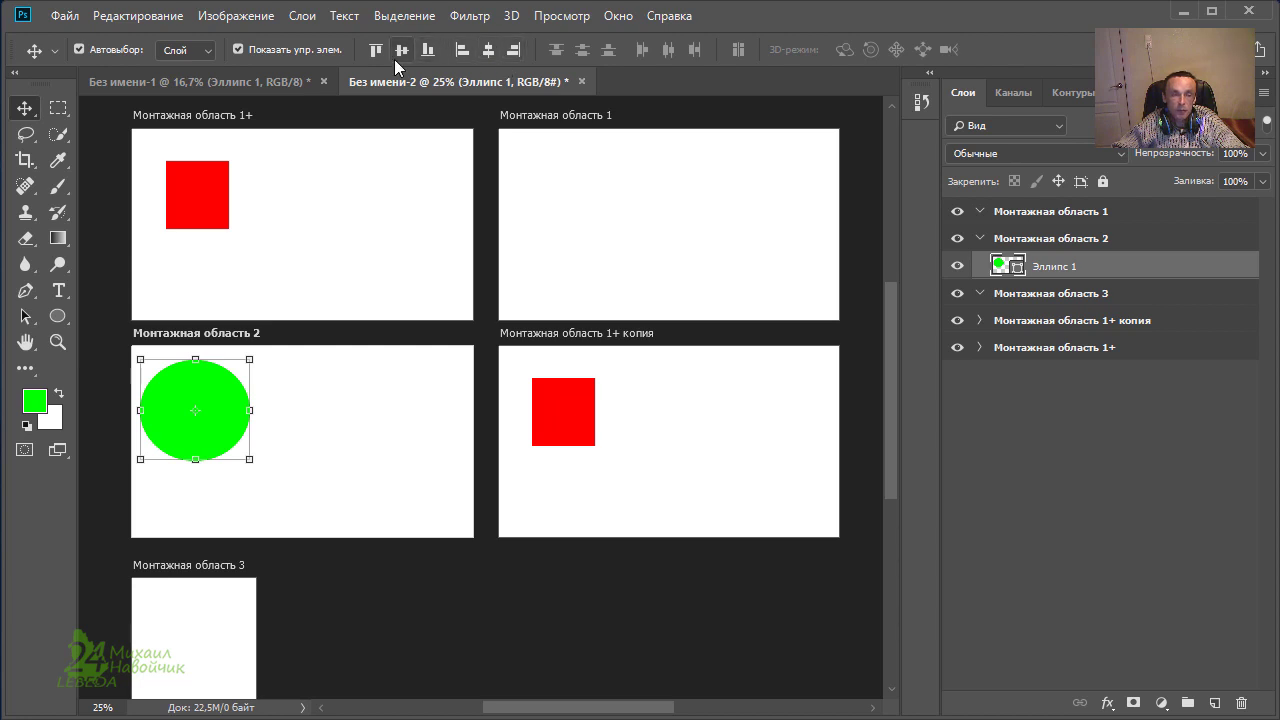
{"action": "left_click", "coordinate": [485, 56]}
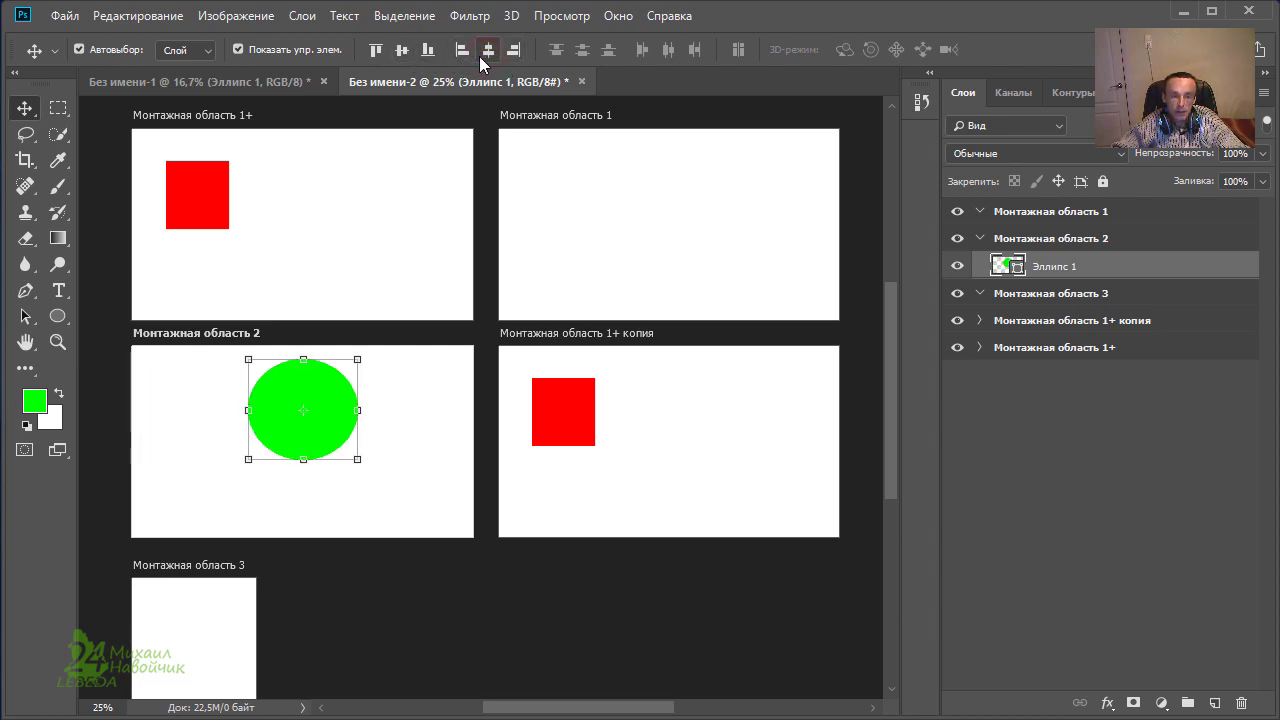
{"action": "left_click", "coordinate": [404, 54]}
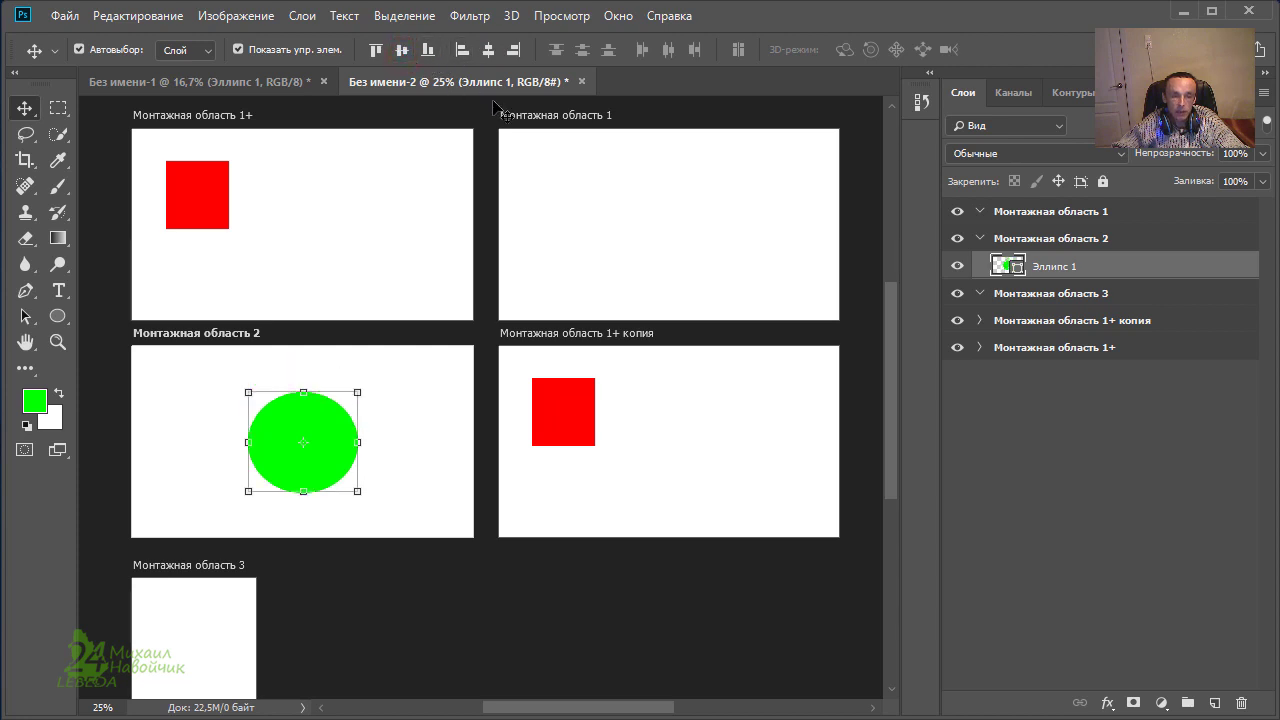
{"action": "left_click", "coordinate": [217, 90]}
{"action": "mouse_move", "coordinate": [344, 275]}
{"action": "left_mouse_down"}
{"action": "mouse_move", "coordinate": [388, 253]}
{"action": "mouse_move", "coordinate": [390, 200]}
{"action": "left_mouse_up"}
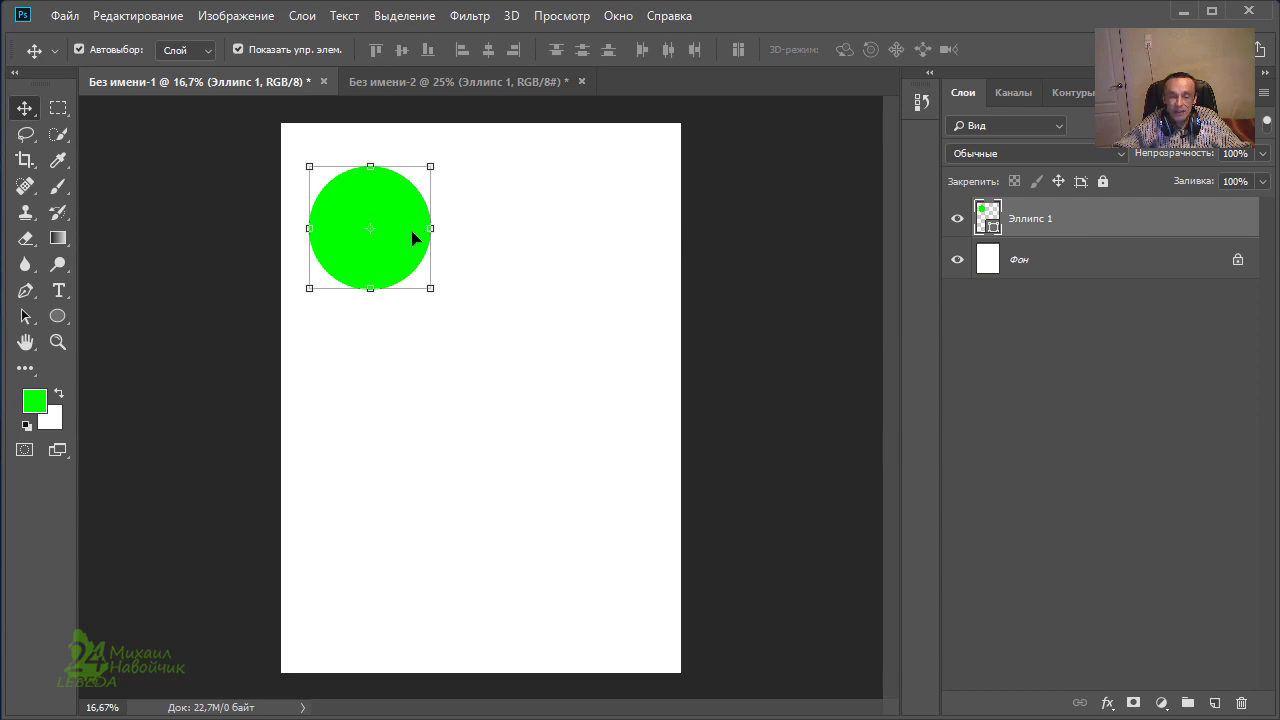
- Select Фон with Эллипс 1 and centre the circle horizontally and vertically on the page
{"action": "left_click", "coordinate": [1122, 268], "text": "shift"}
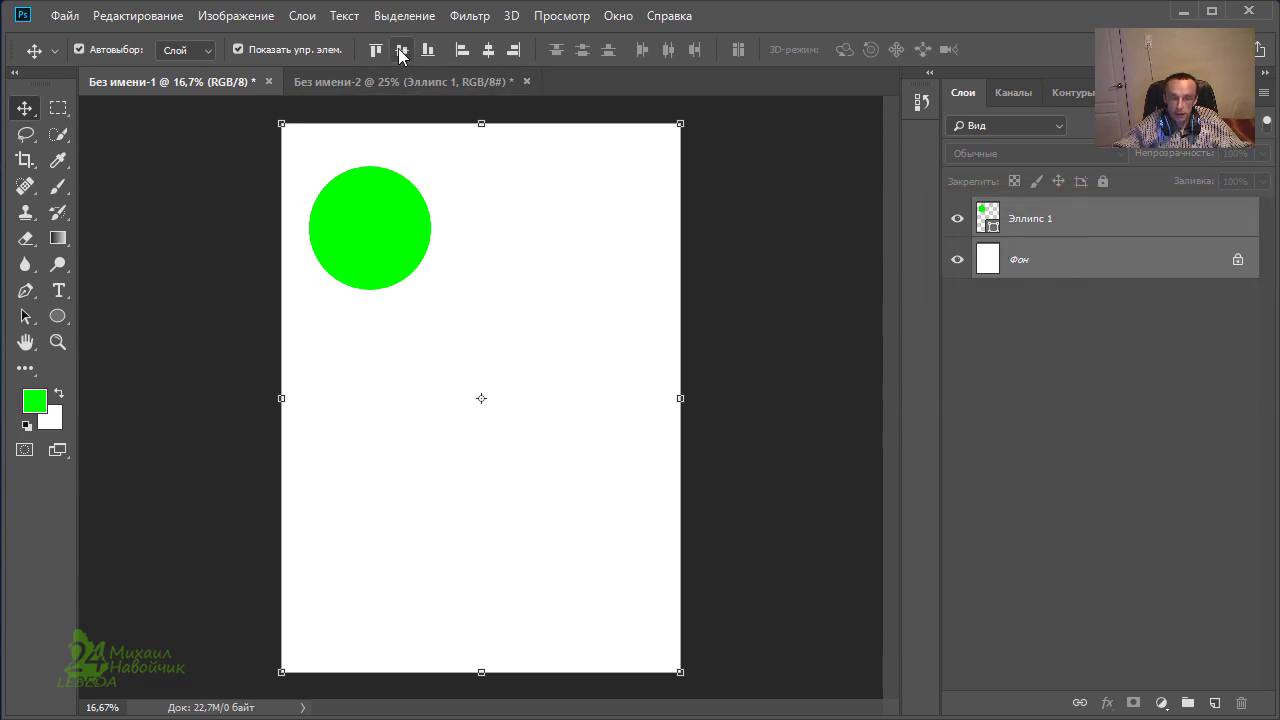
{"action": "left_click", "coordinate": [488, 52]}
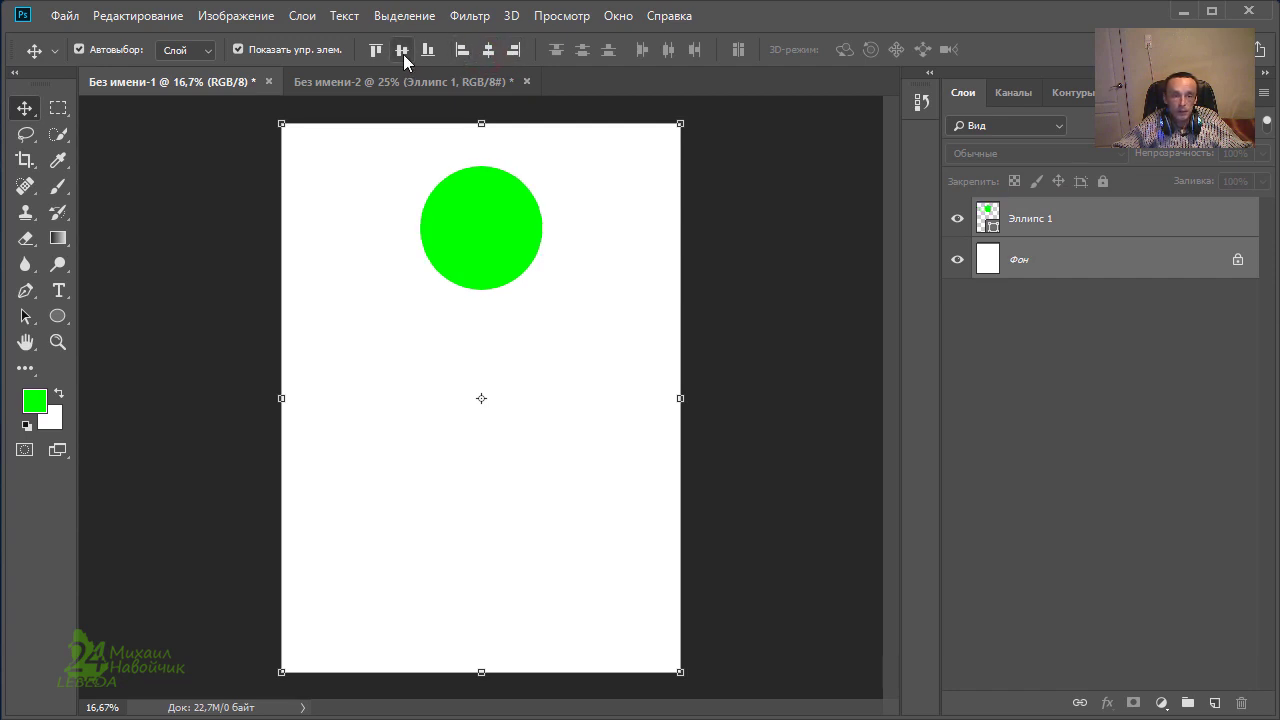
{"action": "left_click", "coordinate": [402, 51]}
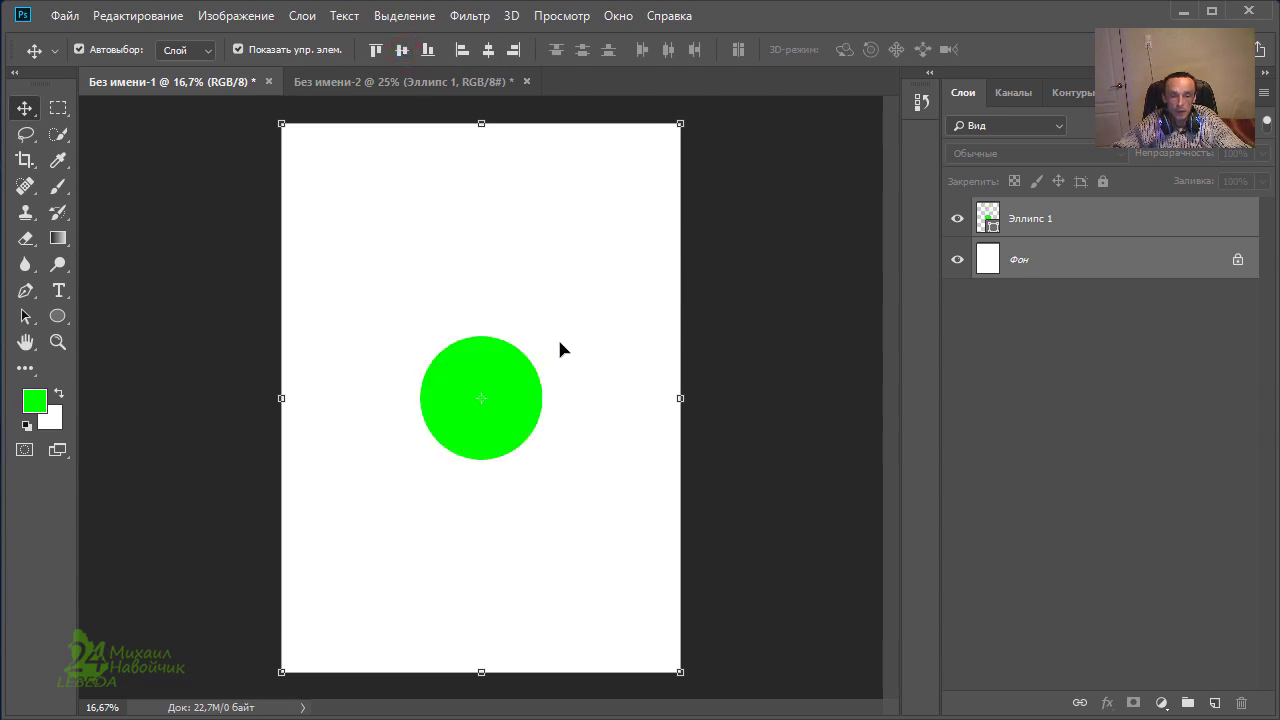
- Dismiss the locked-layer error and drag only Эллипс 1 past the page's left edge
{"action": "left_click_drag", "start_coordinate": [474, 380], "coordinate": [484, 380]}
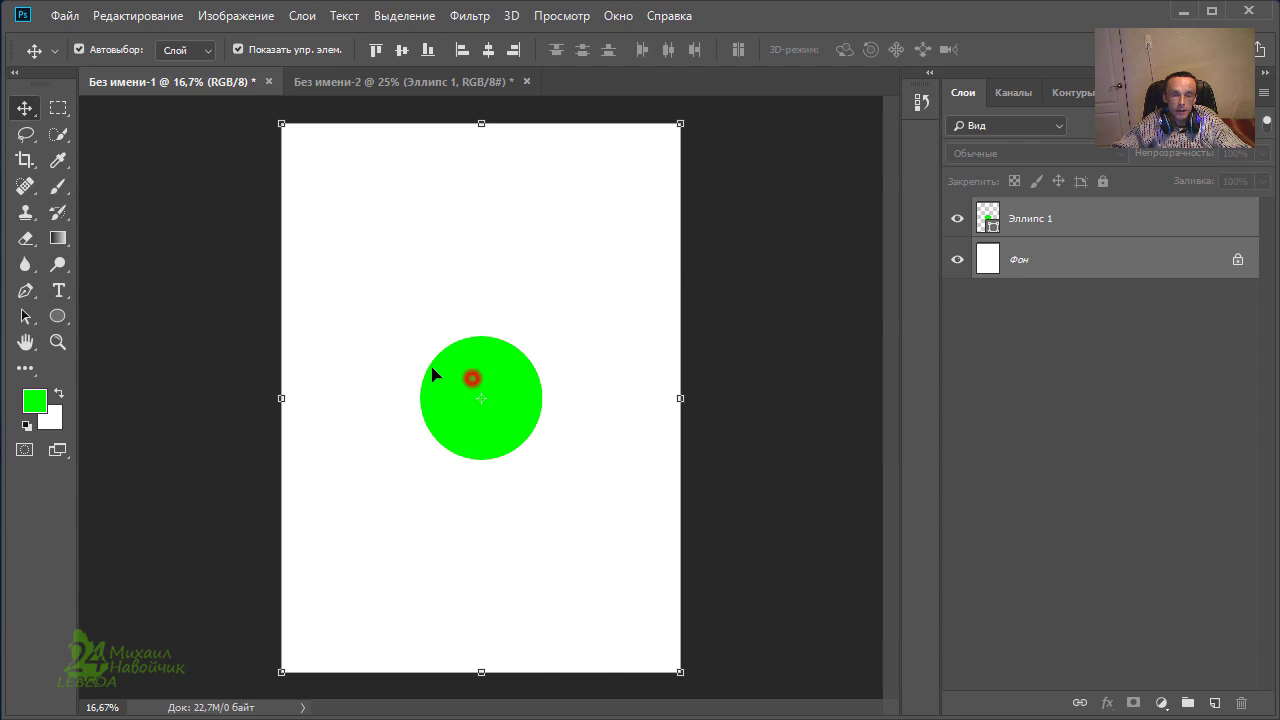
{"action": "left_click", "coordinate": [615, 291]}
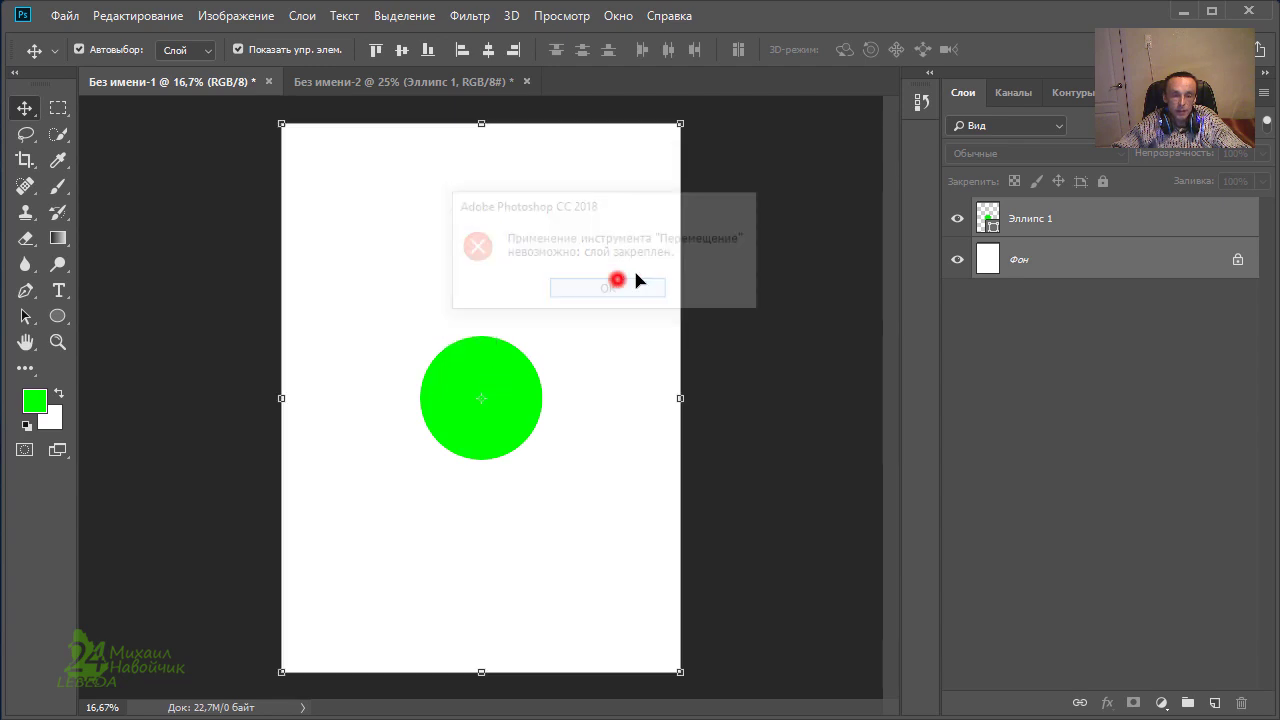
{"action": "left_click", "coordinate": [1104, 218]}
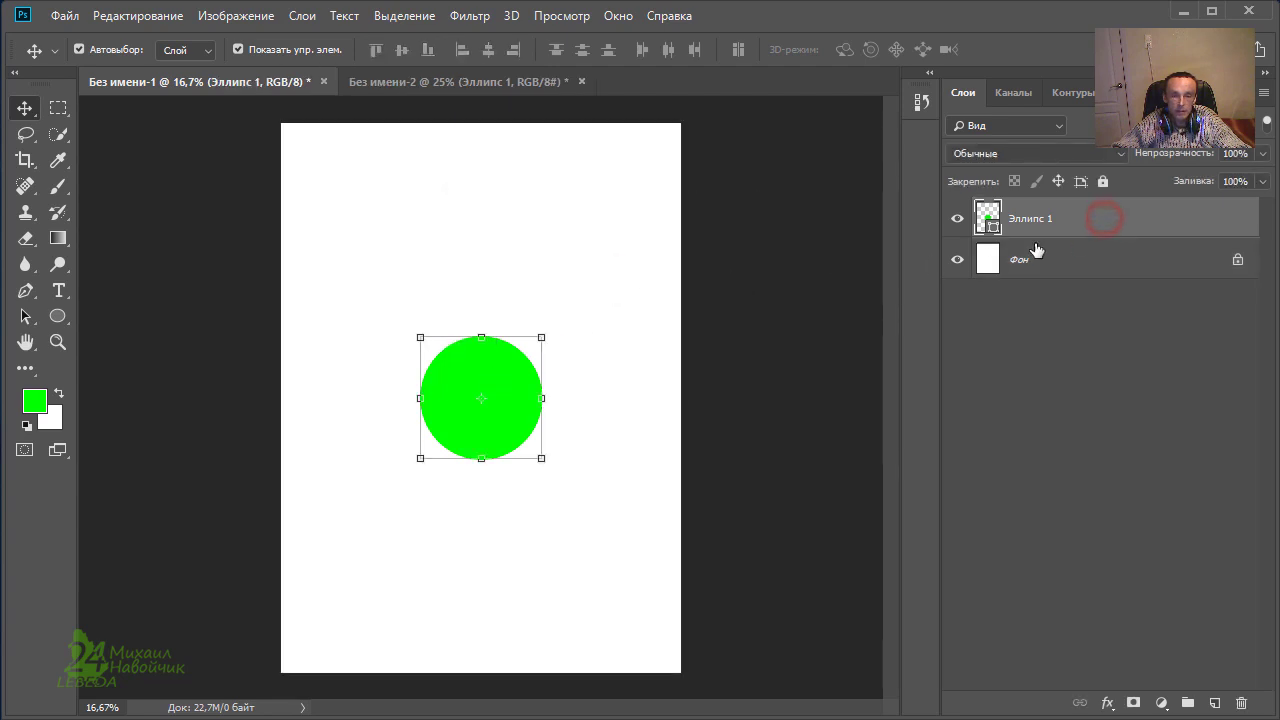
{"action": "mouse_move", "coordinate": [501, 367]}
{"action": "left_mouse_down"}
{"action": "mouse_move", "coordinate": [391, 362]}
{"action": "mouse_move", "coordinate": [291, 329]}
{"action": "left_mouse_up"}
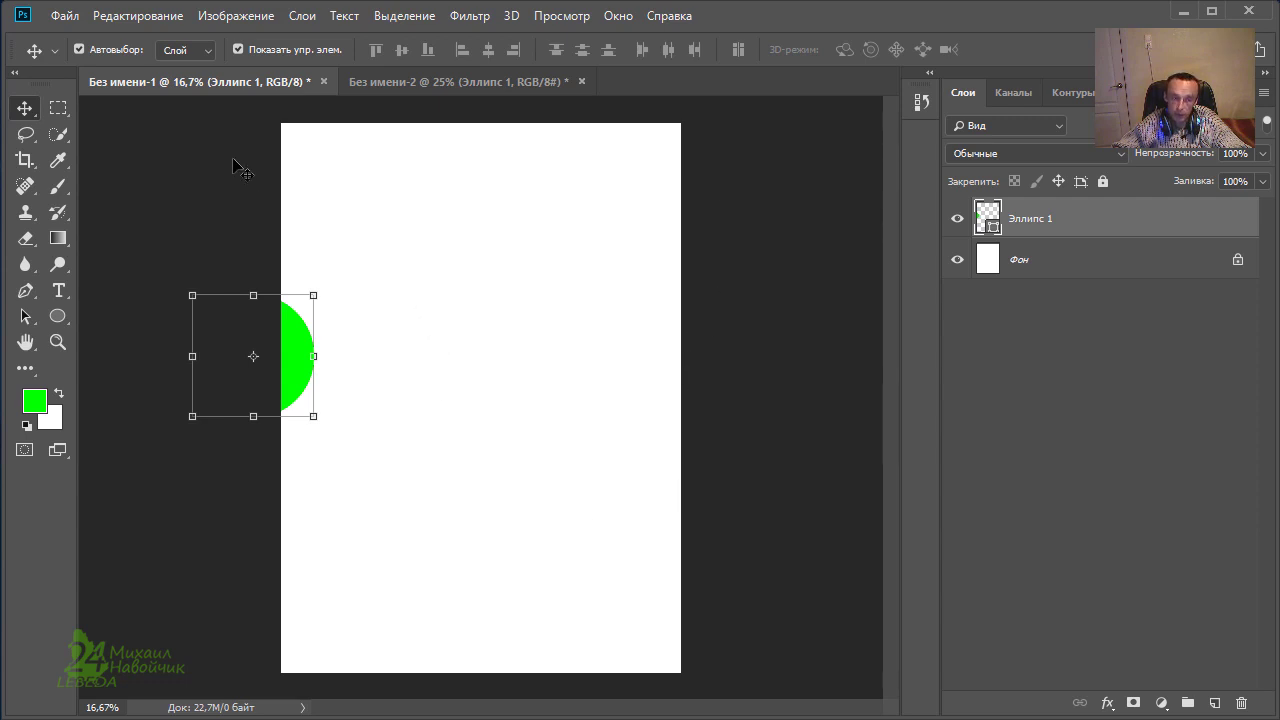
- Draw an 8 × 11 in artboard, Монтажная область 1, covering the whole Без имени-1 page
{"action": "left_click", "coordinate": [24, 110]}
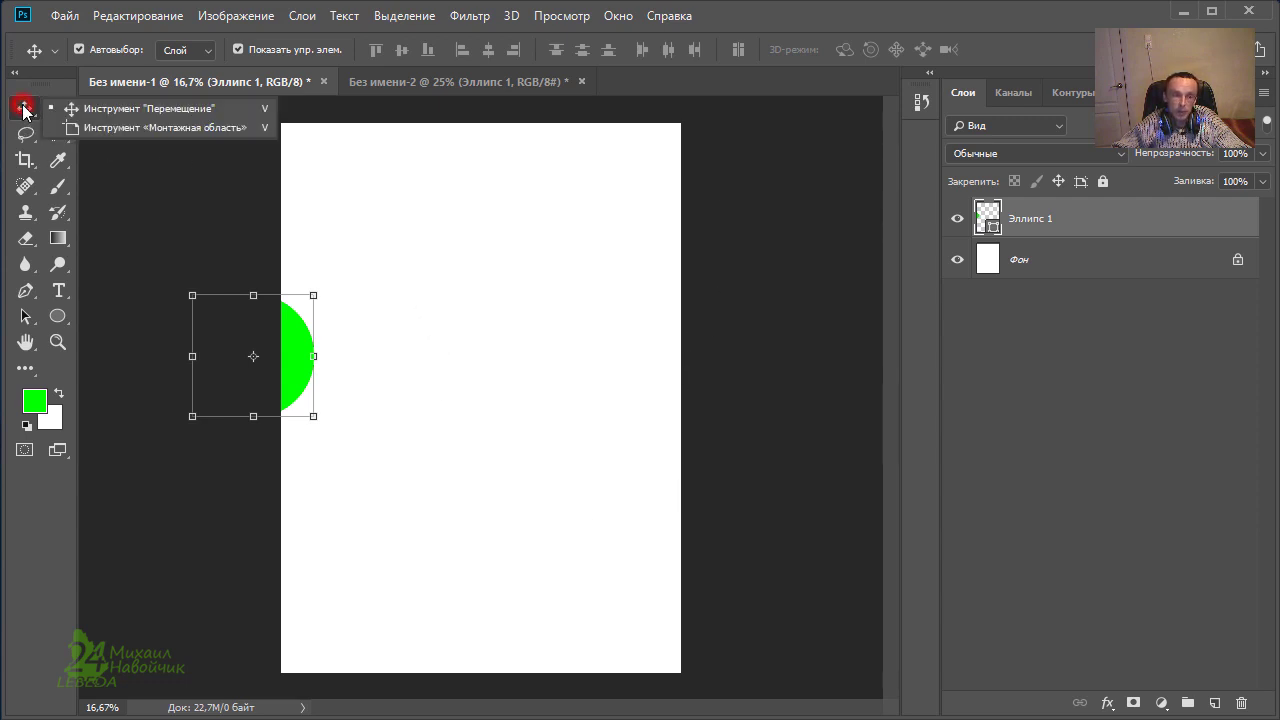
{"action": "left_click", "coordinate": [91, 127]}
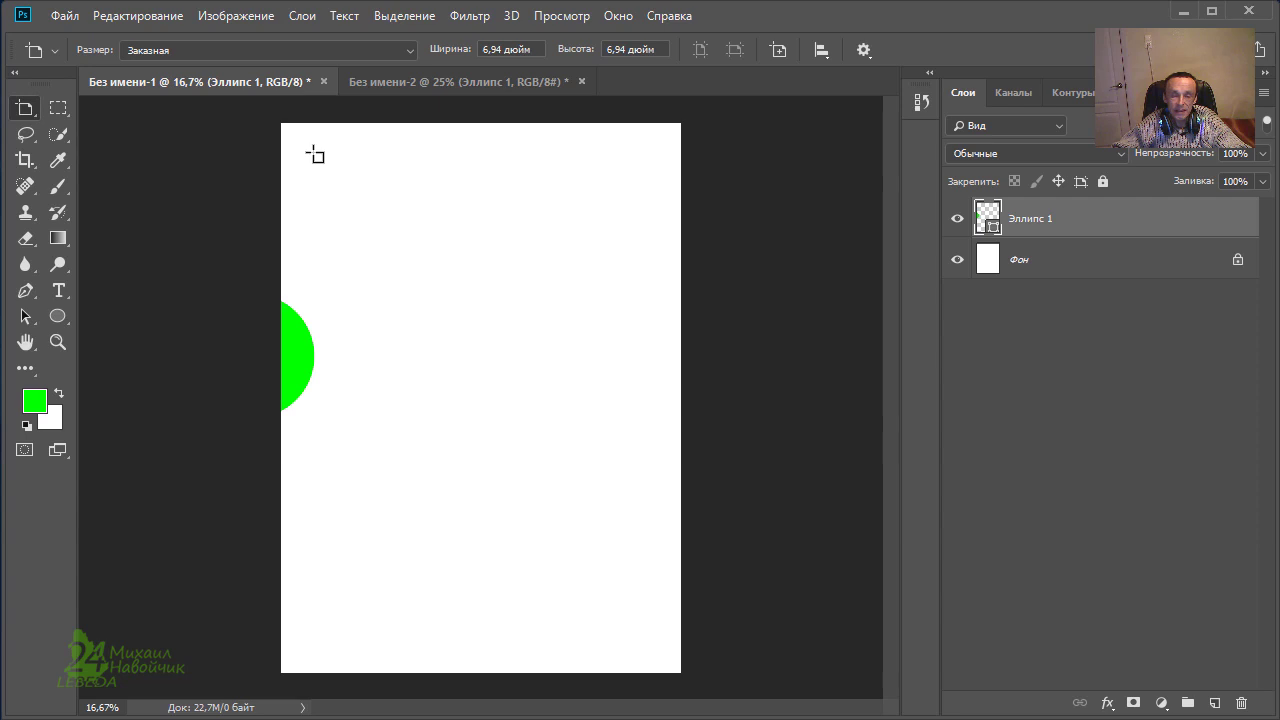
{"action": "mouse_move", "coordinate": [281, 123]}
{"action": "left_mouse_down"}
{"action": "mouse_move", "coordinate": [588, 494]}
{"action": "mouse_move", "coordinate": [682, 680]}
{"action": "left_mouse_up"}
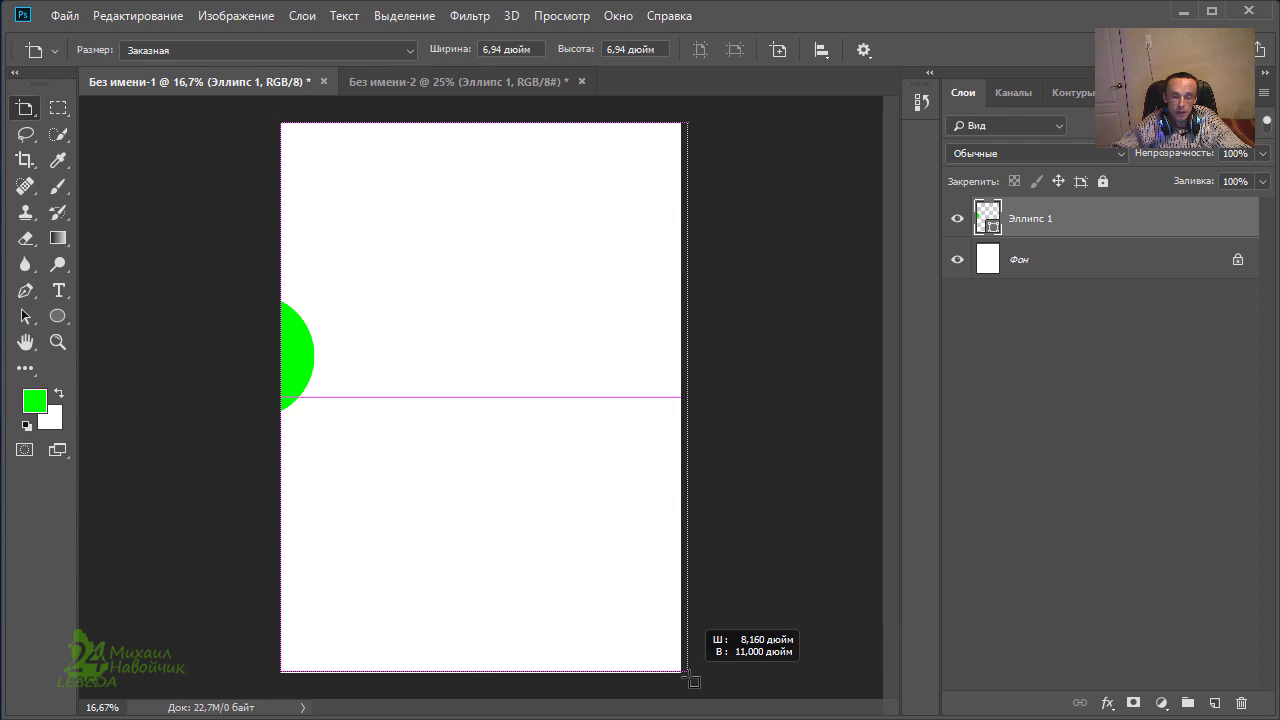
{"action": "left_click_drag", "start_coordinate": [687, 680], "coordinate": [689, 682]}
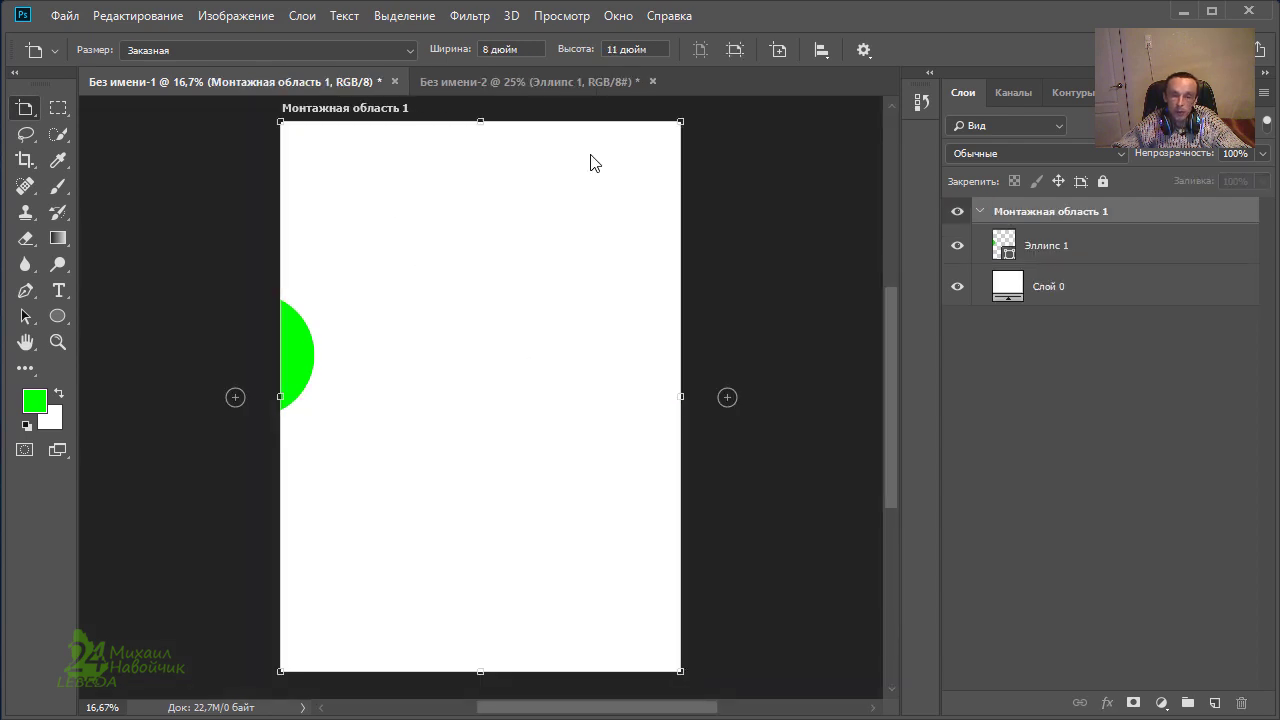
{"action": "right_click", "coordinate": [24, 108]}
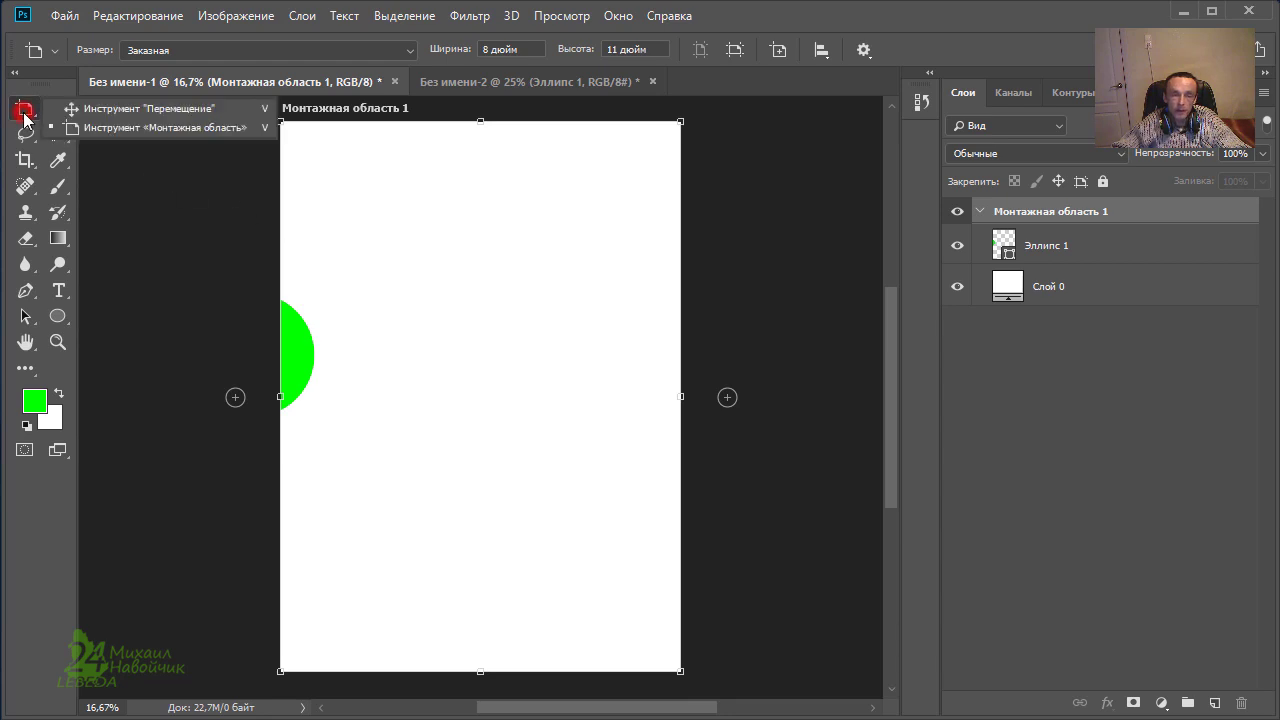
- Drag the green circle Эллипс 1 fully off Монтажная область 1 to the left
{"action": "left_click", "coordinate": [77, 108]}
{"action": "left_click", "coordinate": [299, 355]}
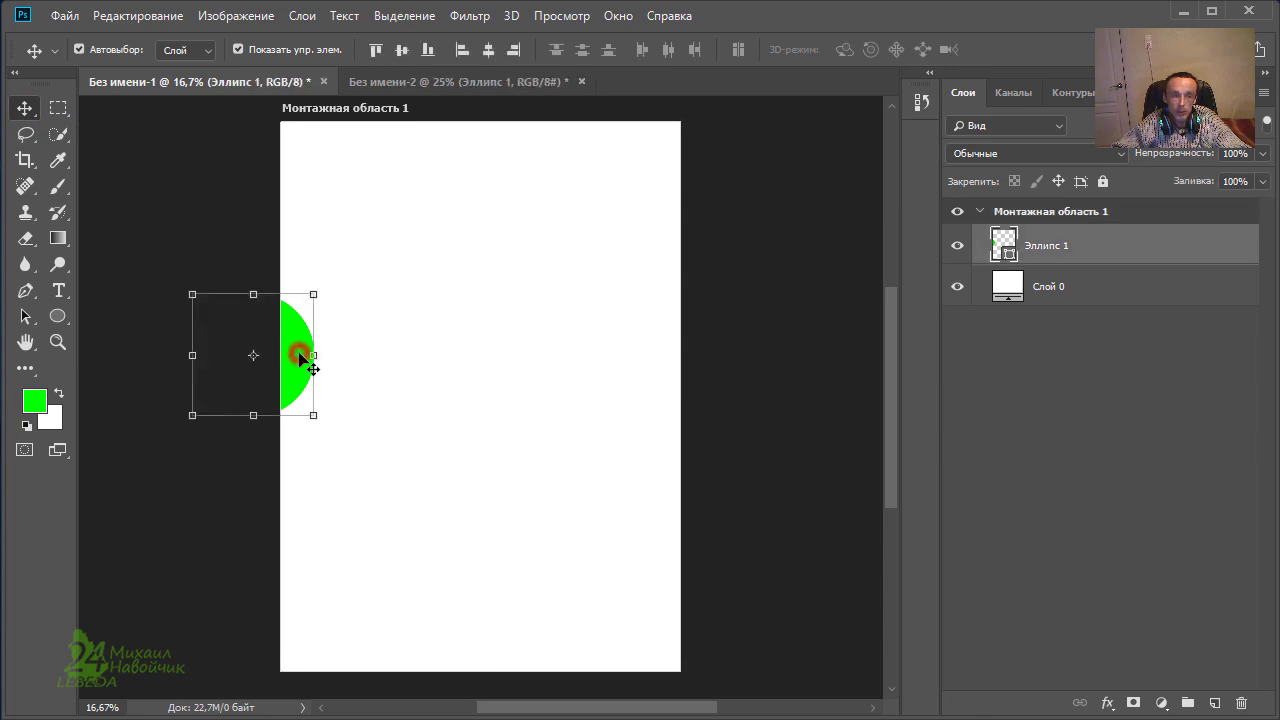
{"action": "mouse_move", "coordinate": [299, 355]}
{"action": "left_mouse_down"}
{"action": "mouse_move", "coordinate": [348, 357]}
{"action": "mouse_move", "coordinate": [215, 319]}
{"action": "mouse_move", "coordinate": [200, 328]}
{"action": "mouse_move", "coordinate": [210, 276]}
{"action": "mouse_move", "coordinate": [212, 300]}
{"action": "mouse_move", "coordinate": [287, 357]}
{"action": "mouse_move", "coordinate": [260, 361]}
{"action": "left_mouse_up"}
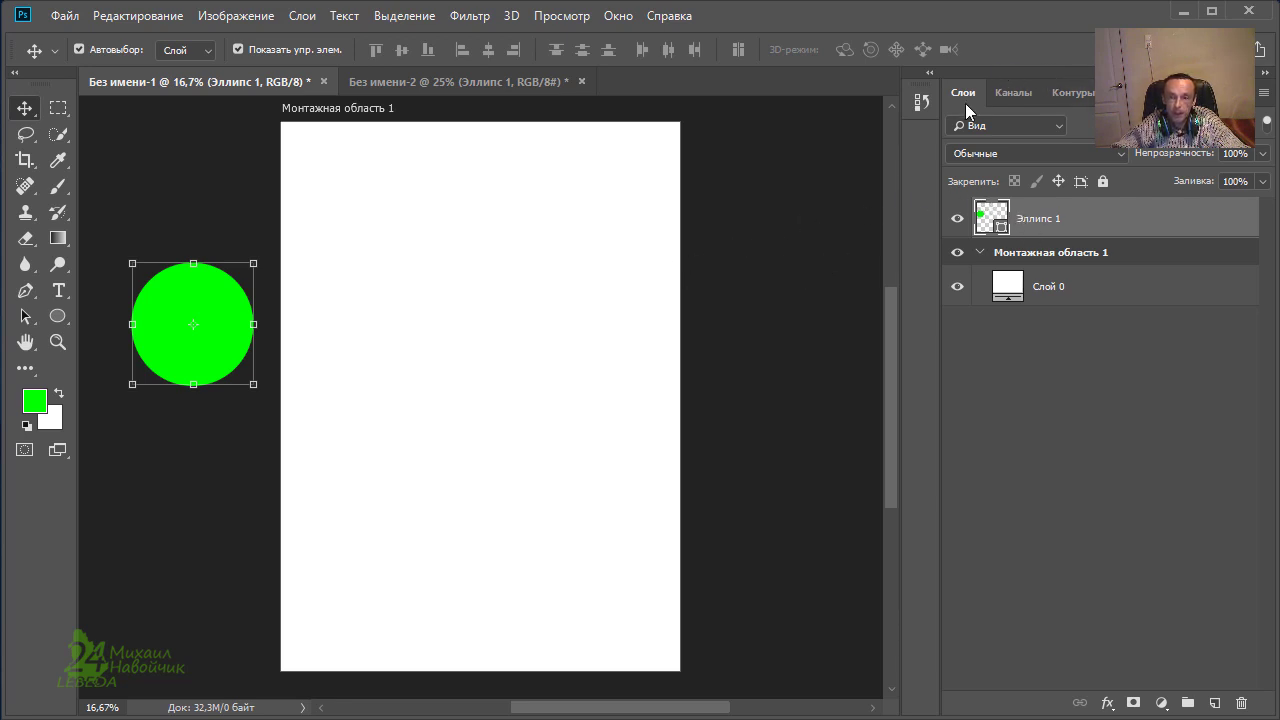
- Float the Layers panel fully into view and open its panel menu for Эллипс 1
{"action": "left_click", "coordinate": [314, 24]}
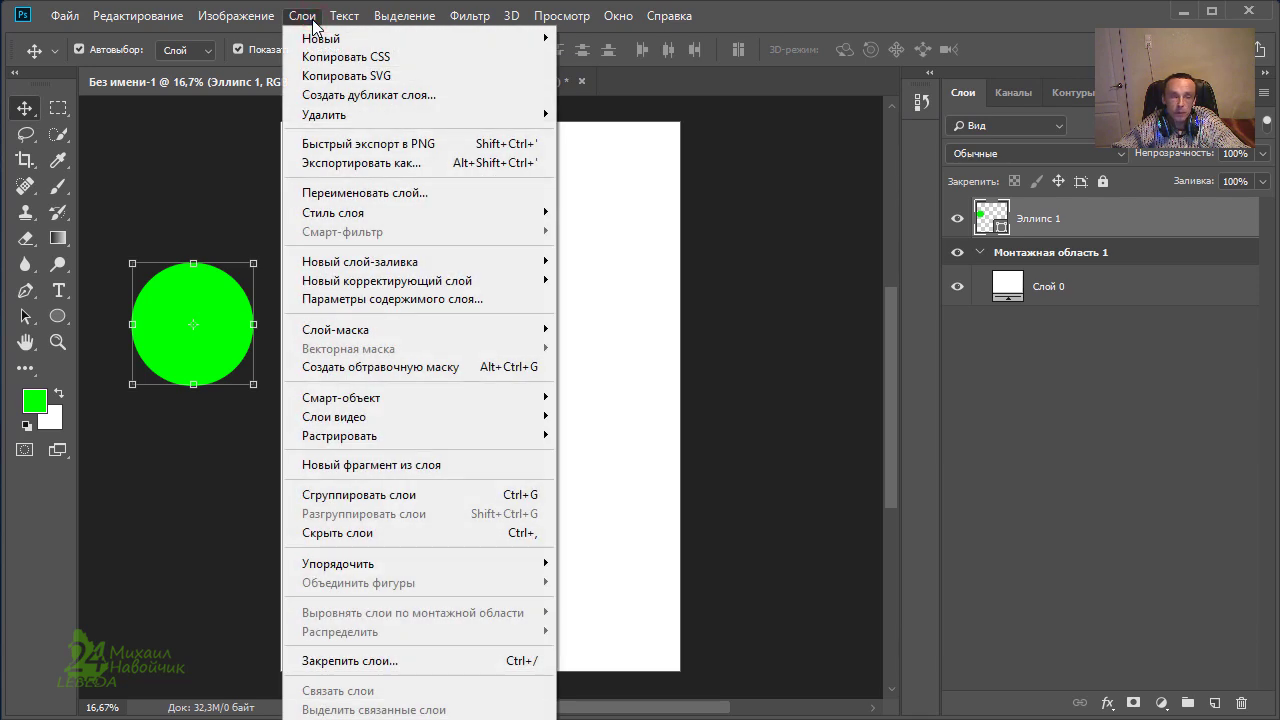
{"action": "left_click", "coordinate": [781, 21]}
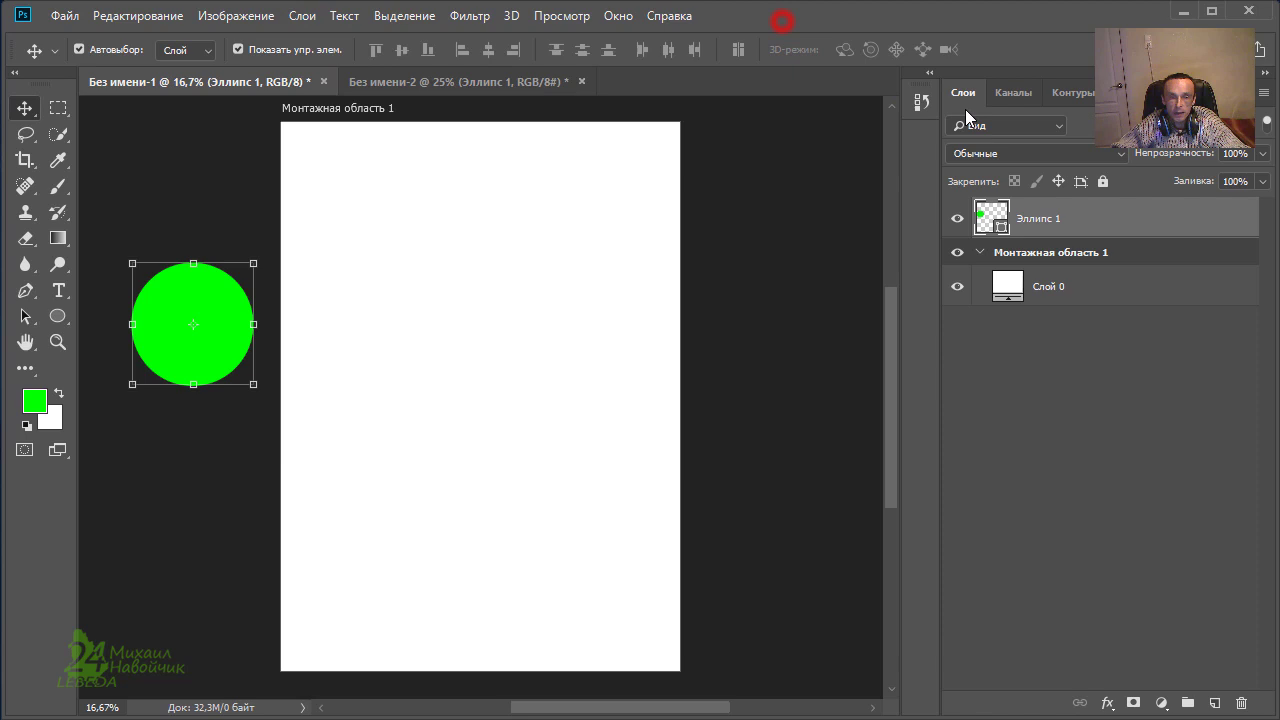
{"action": "mouse_move", "coordinate": [1054, 76]}
{"action": "left_mouse_down"}
{"action": "mouse_move", "coordinate": [806, 39]}
{"action": "mouse_move", "coordinate": [722, 43]}
{"action": "left_mouse_up"}
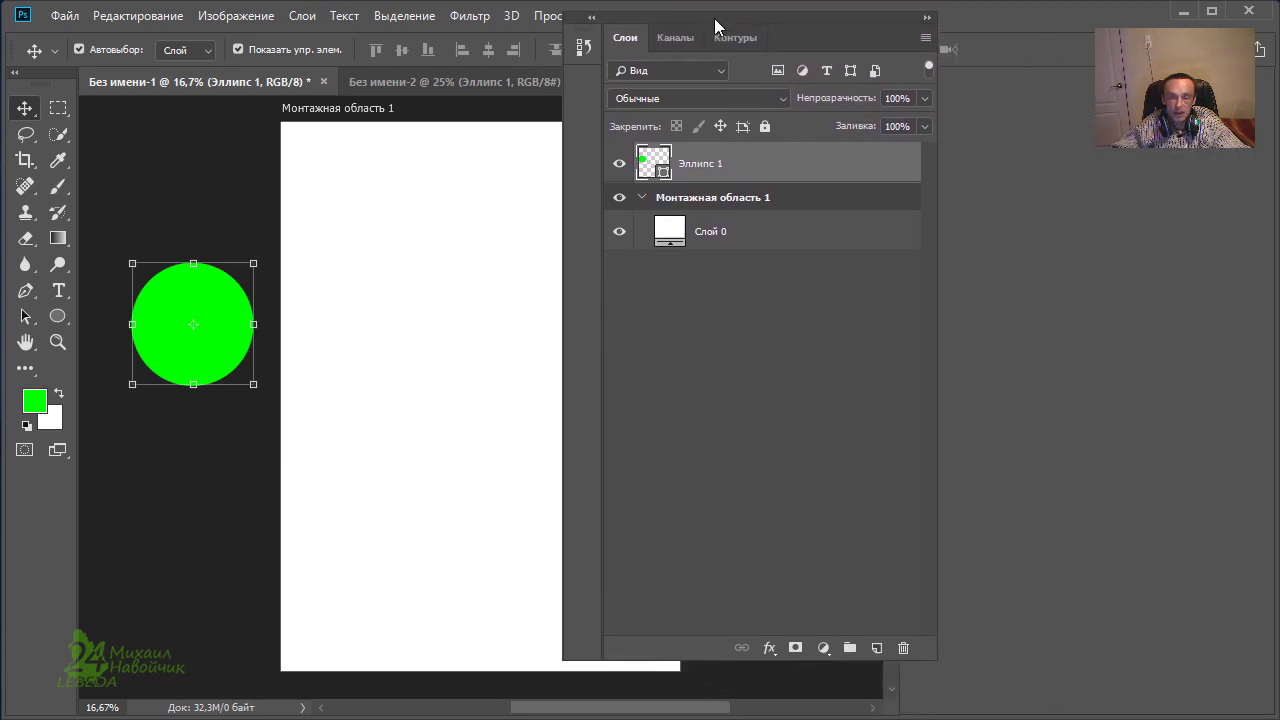
{"action": "left_click_drag", "start_coordinate": [676, 27], "coordinate": [522, 0]}
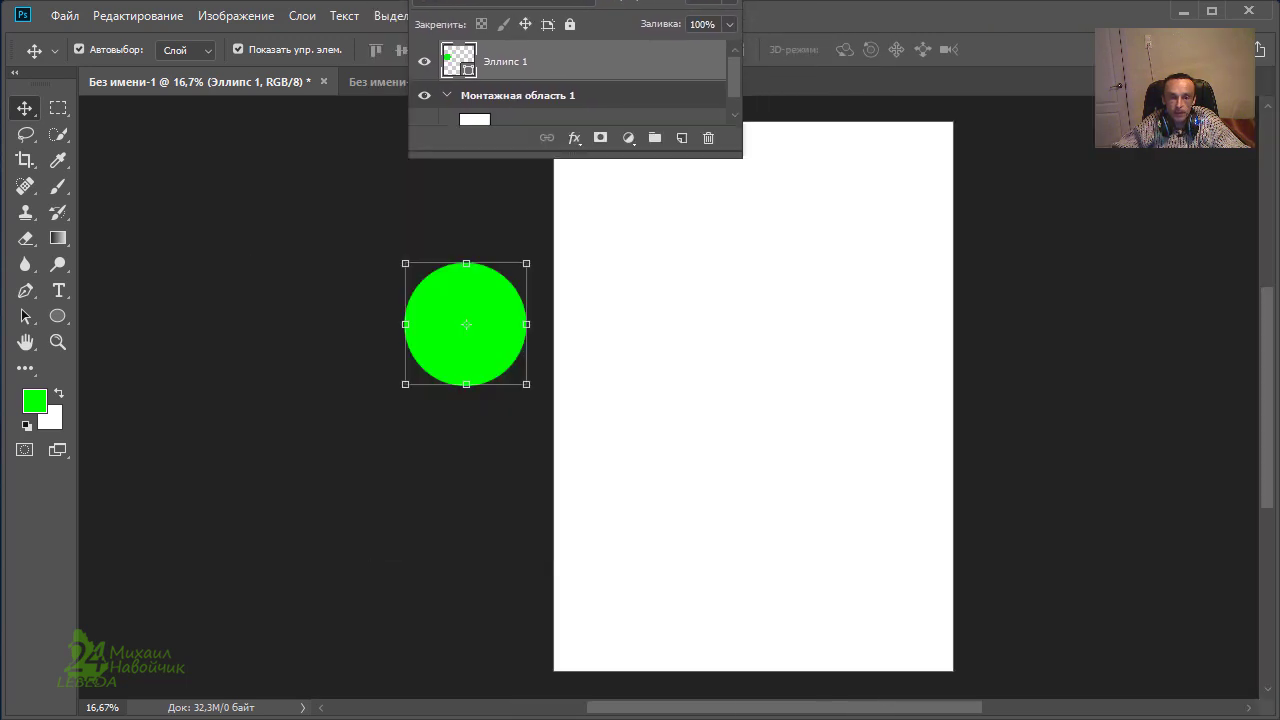
{"action": "left_click_drag", "start_coordinate": [530, 3], "coordinate": [509, 180]}
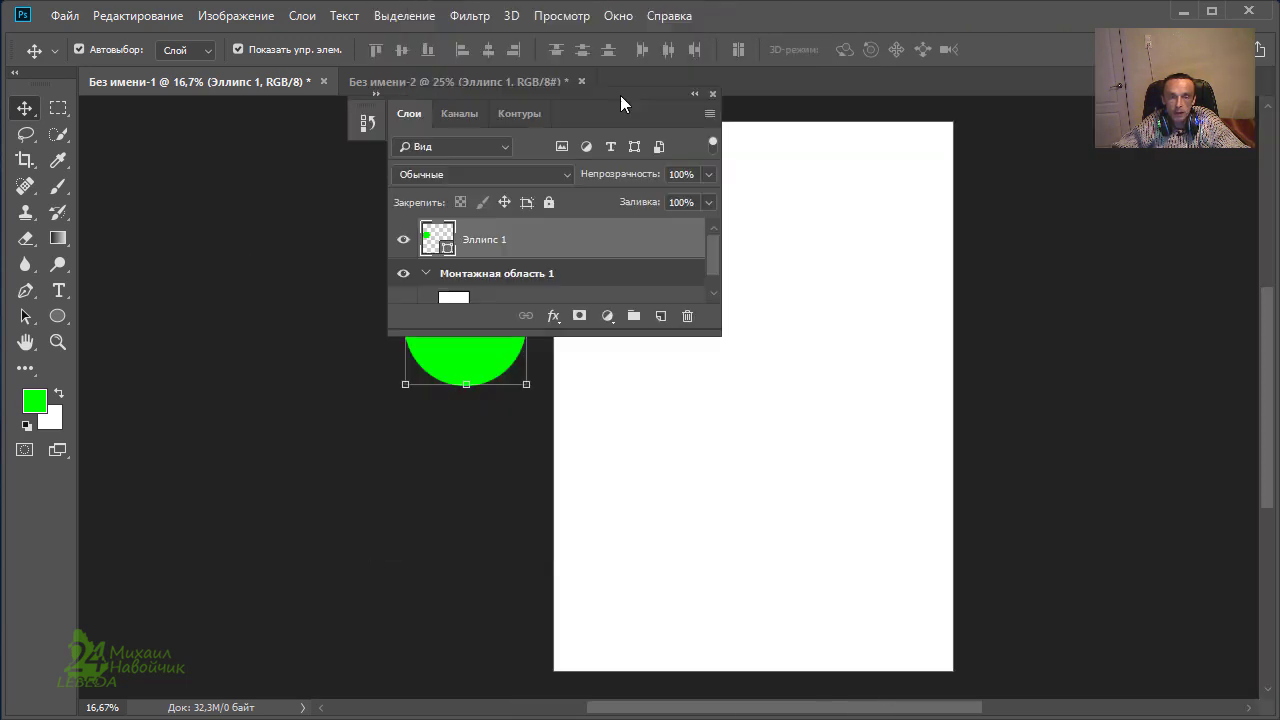
{"action": "left_click", "coordinate": [712, 116]}
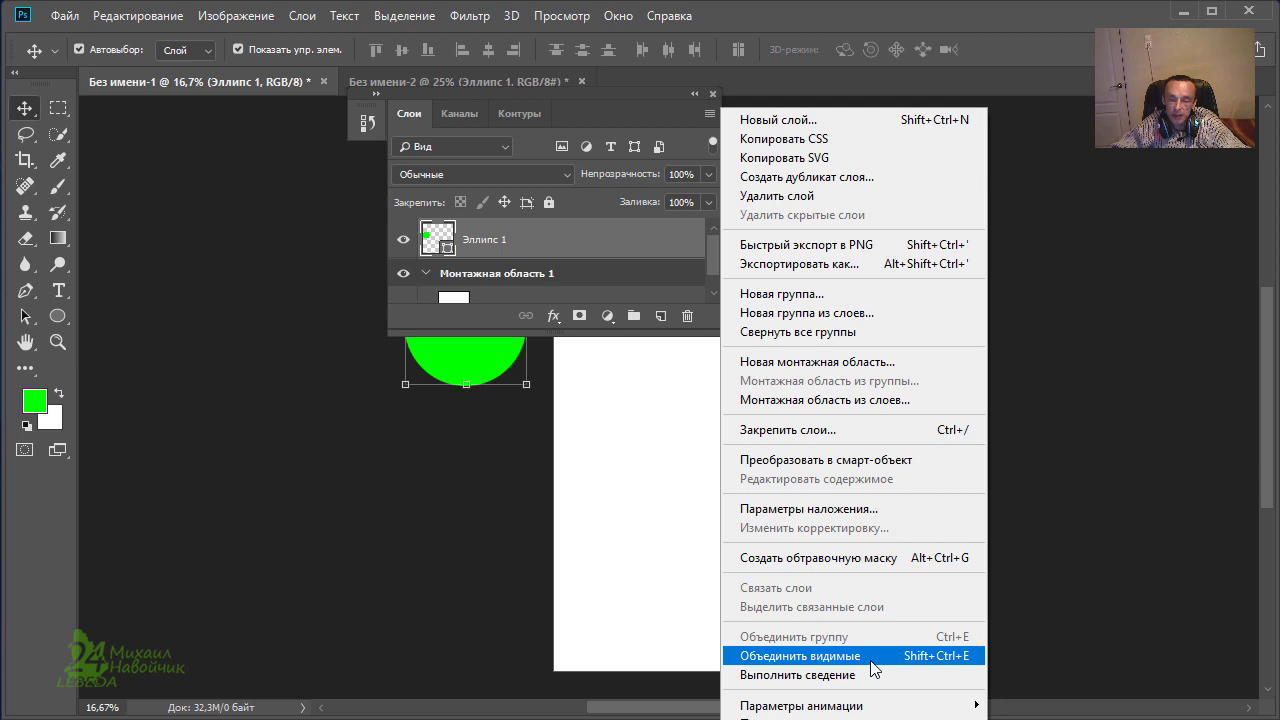
- Merge Без имени-1's visible layers into a single Эллипс 1 layer
{"action": "left_click", "coordinate": [871, 662]}
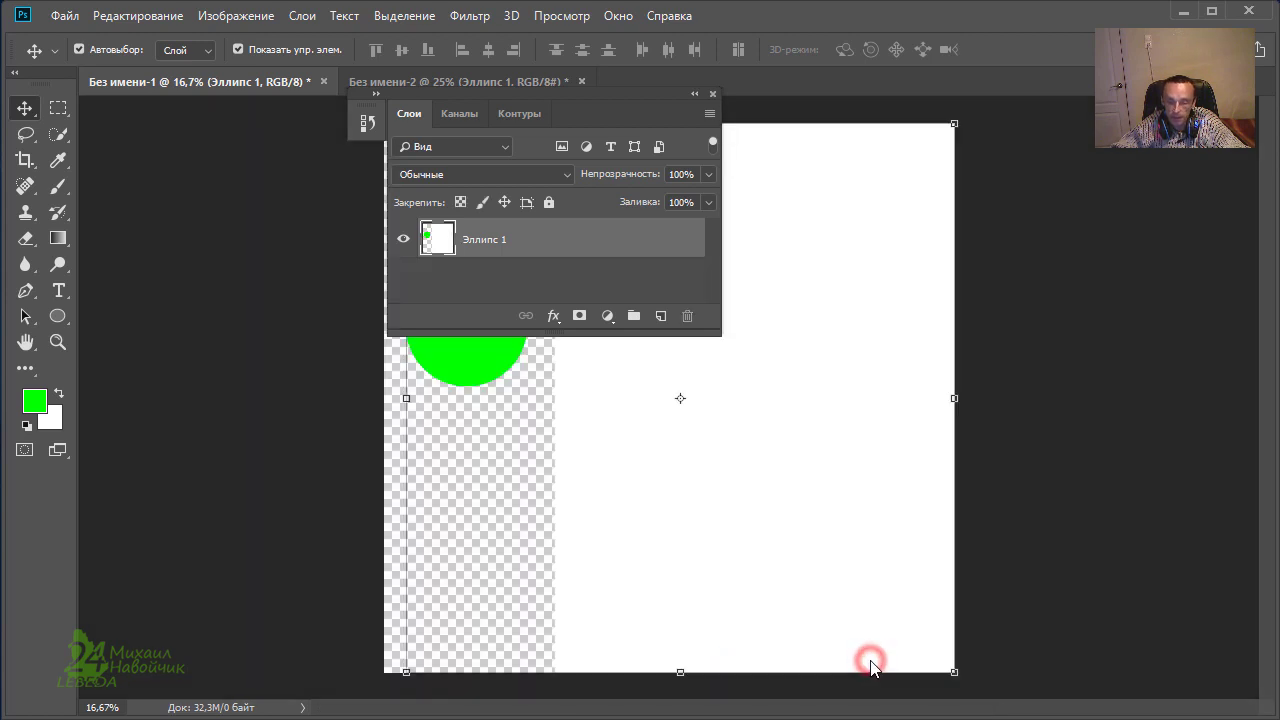
{"action": "left_click_drag", "start_coordinate": [628, 92], "coordinate": [1090, 243]}
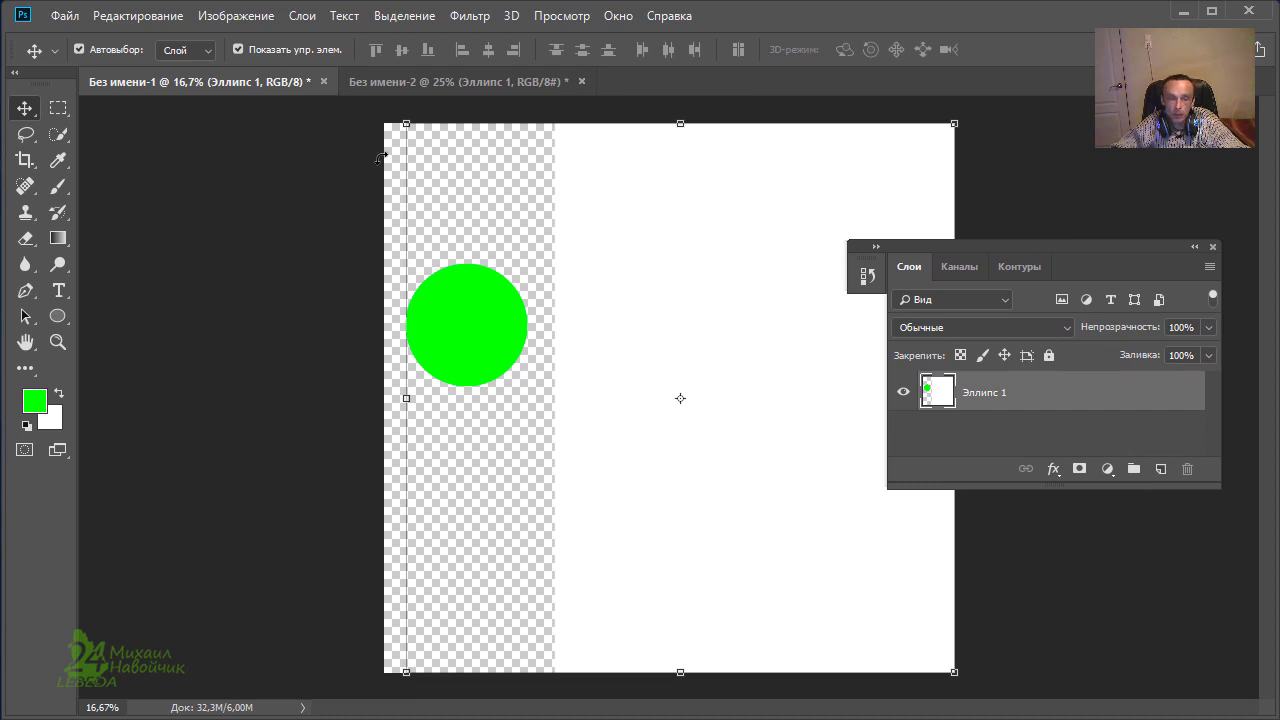
{"action": "left_click", "coordinate": [347, 172]}
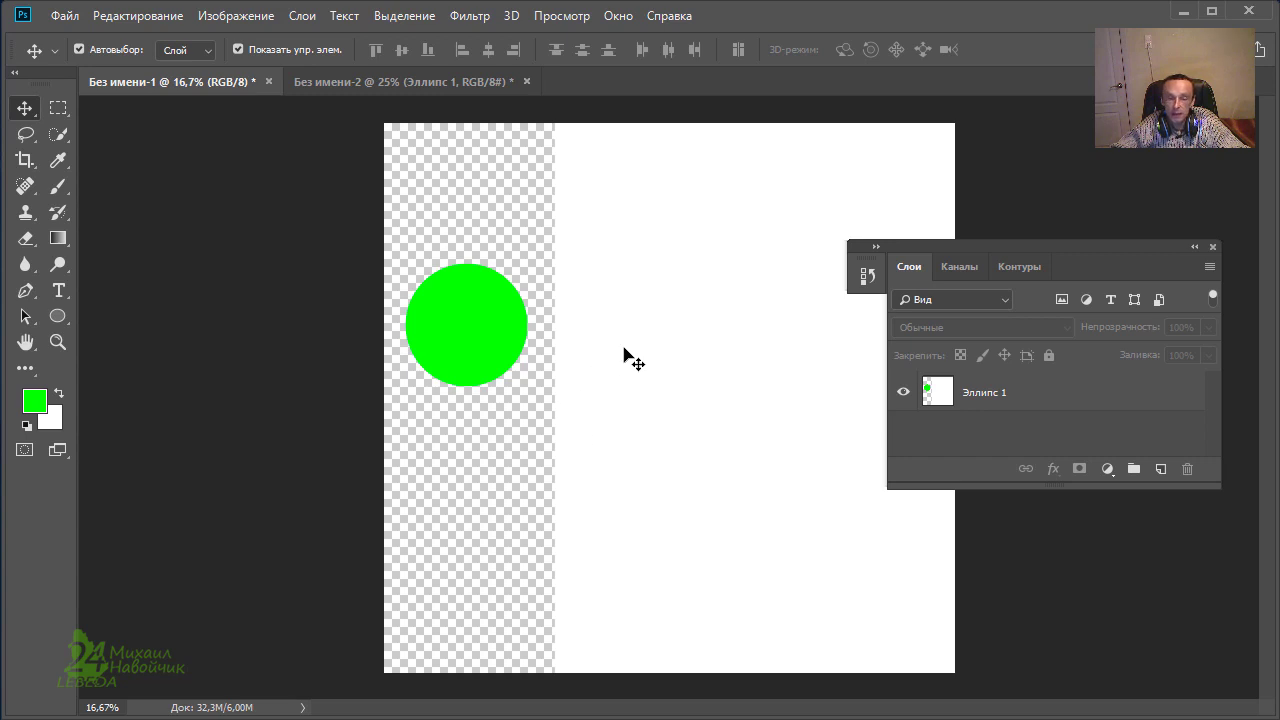
- Toggle the Эллипс 1 layer selection and return to the Без имени-2 artboards document
{"action": "left_click", "coordinate": [705, 371]}
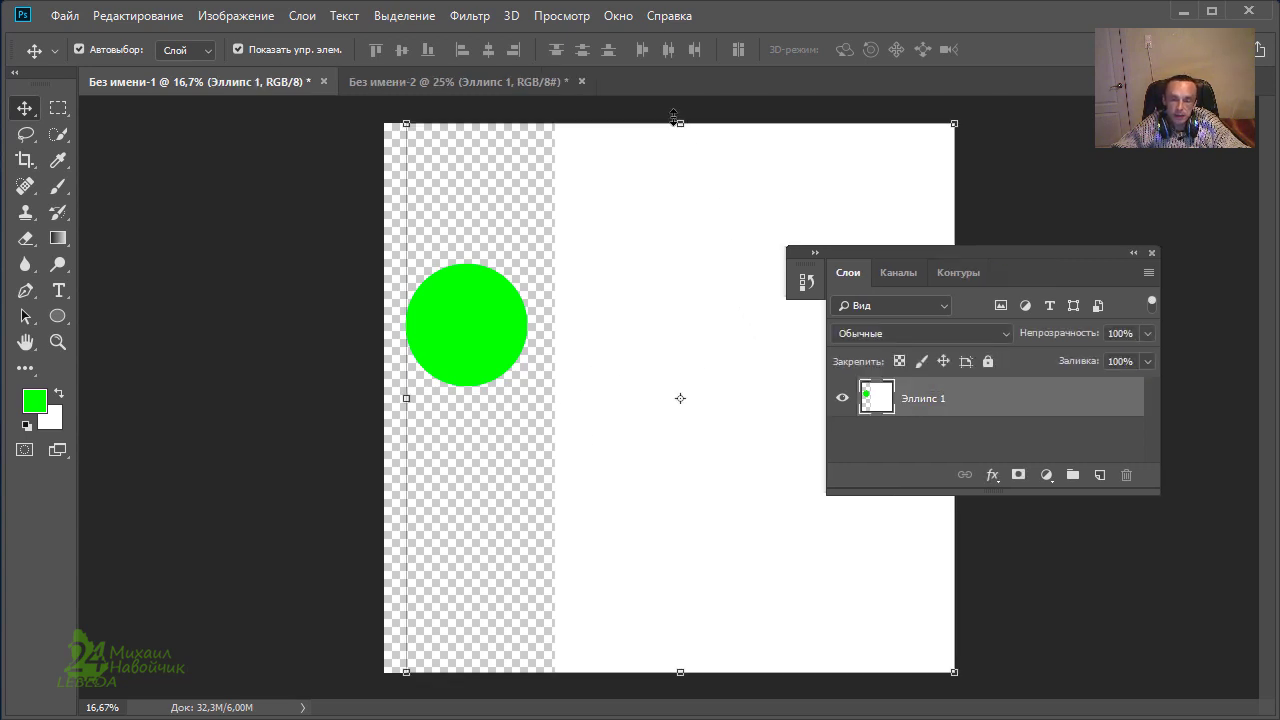
{"action": "left_click", "coordinate": [1000, 164]}
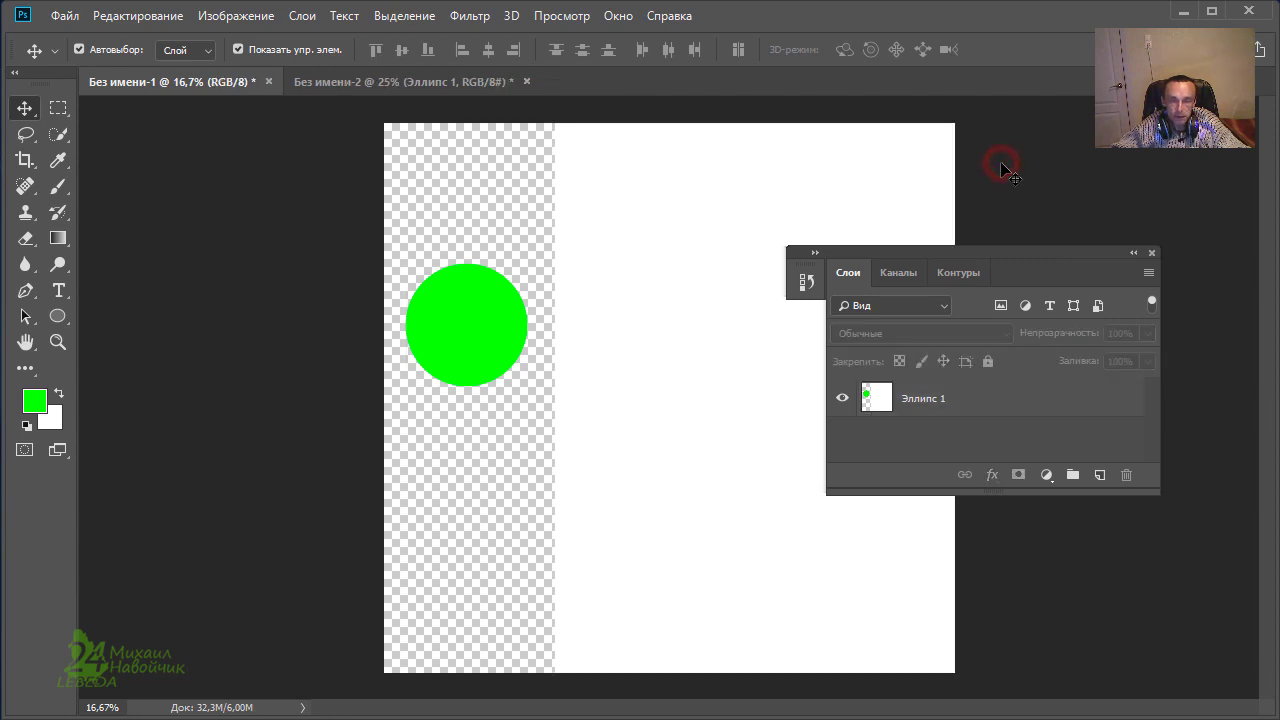
{"action": "left_click", "coordinate": [387, 84]}
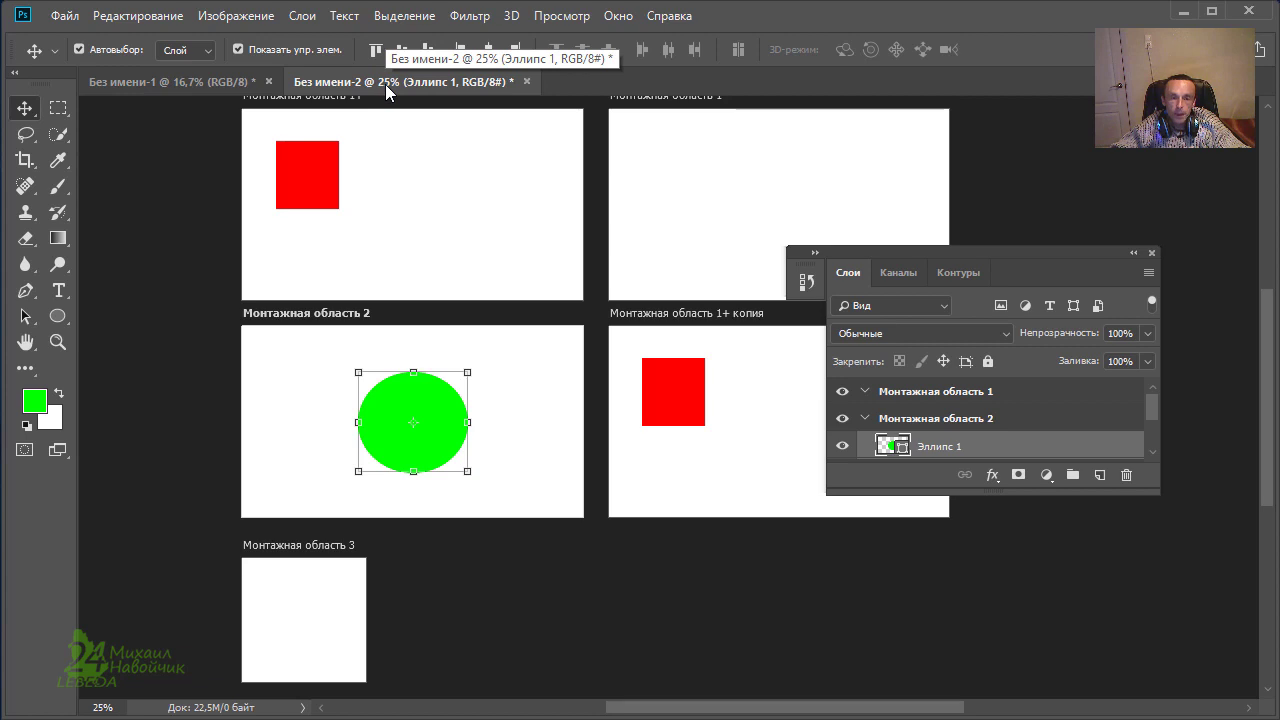
- Select artboard Монтажная область 2 and bring up the layer commands with its export options
{"action": "mouse_move", "coordinate": [905, 252]}
{"action": "left_mouse_down"}
{"action": "mouse_move", "coordinate": [961, 226]}
{"action": "mouse_move", "coordinate": [990, 180]}
{"action": "left_mouse_up"}
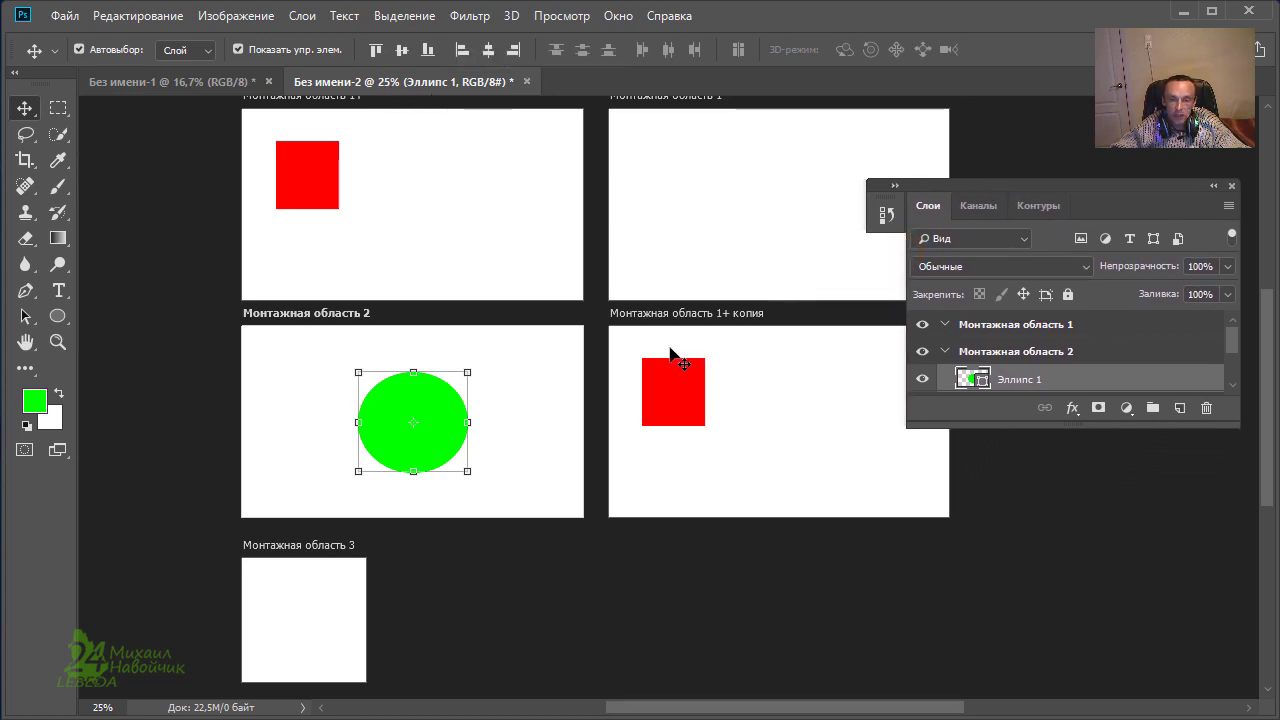
{"action": "left_click", "coordinate": [322, 315]}
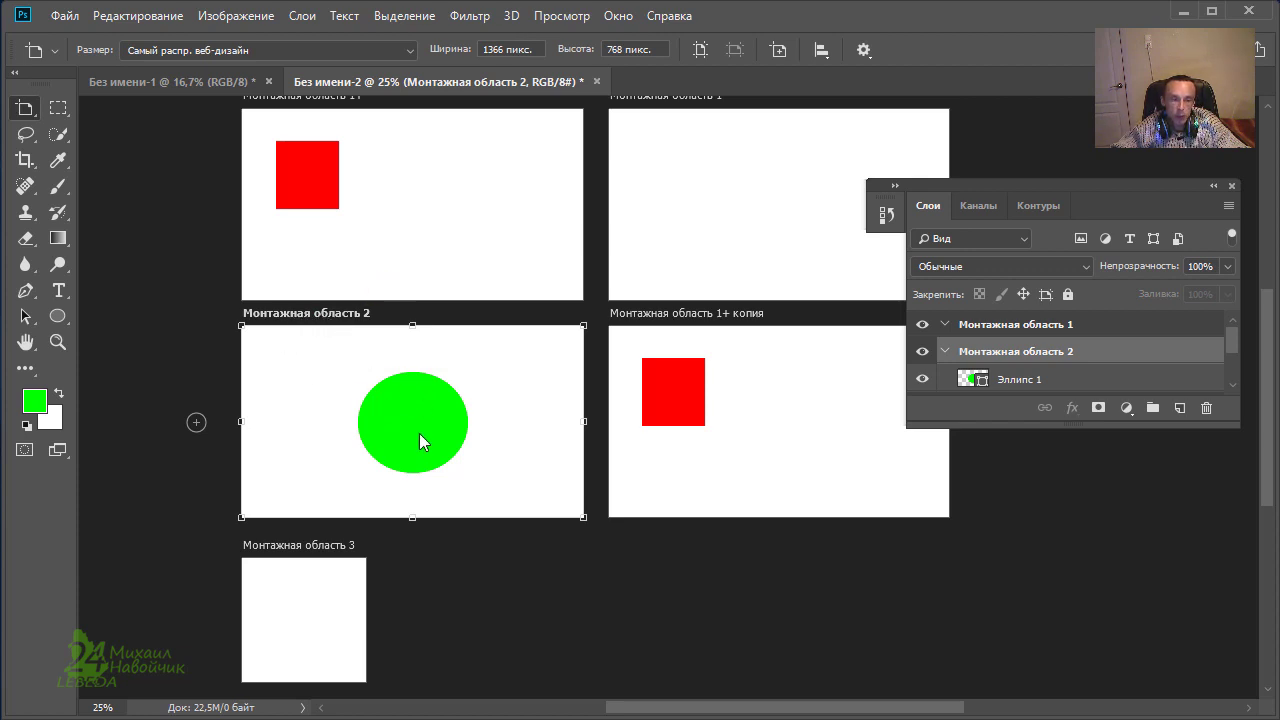
{"action": "left_click_drag", "start_coordinate": [982, 191], "coordinate": [578, 137]}
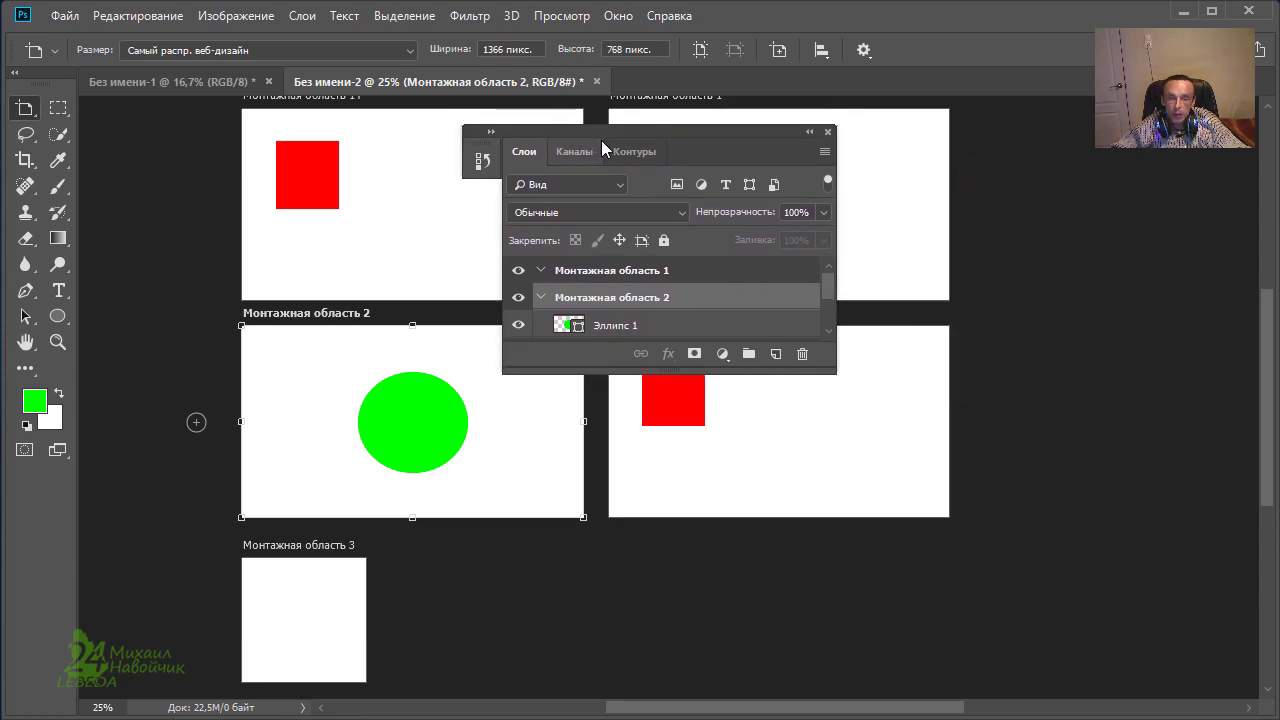
{"action": "left_click", "coordinate": [825, 155]}
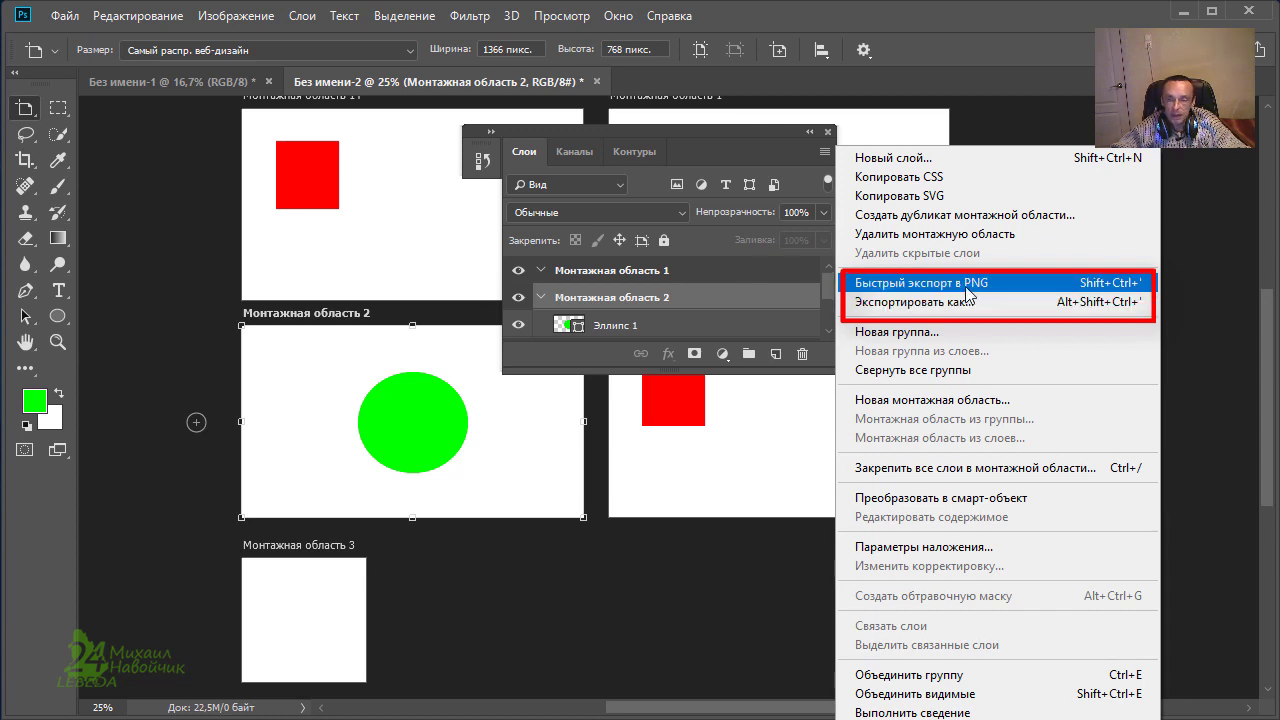
- Quick-export Монтажная область 2 as PNG into B:\photoshop\mont_obl\1 and confirm the file in Explorer
{"action": "left_click", "coordinate": [967, 290]}
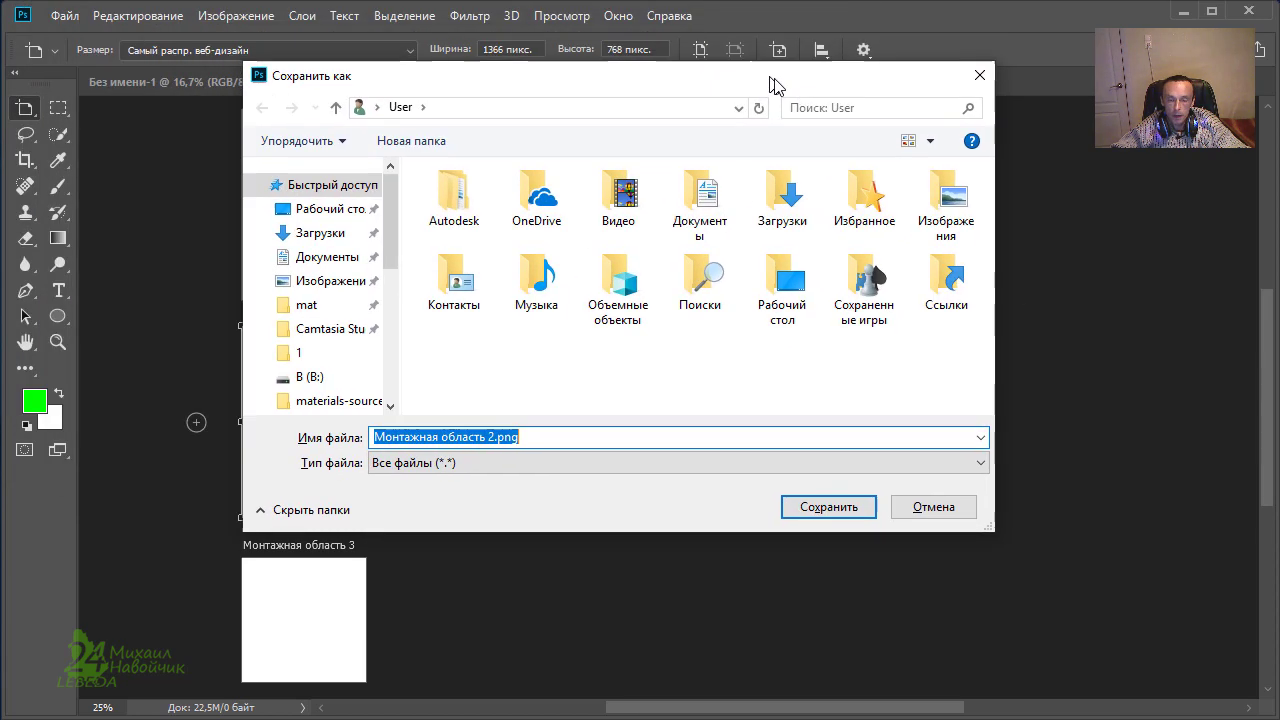
{"action": "left_click", "coordinate": [327, 390]}
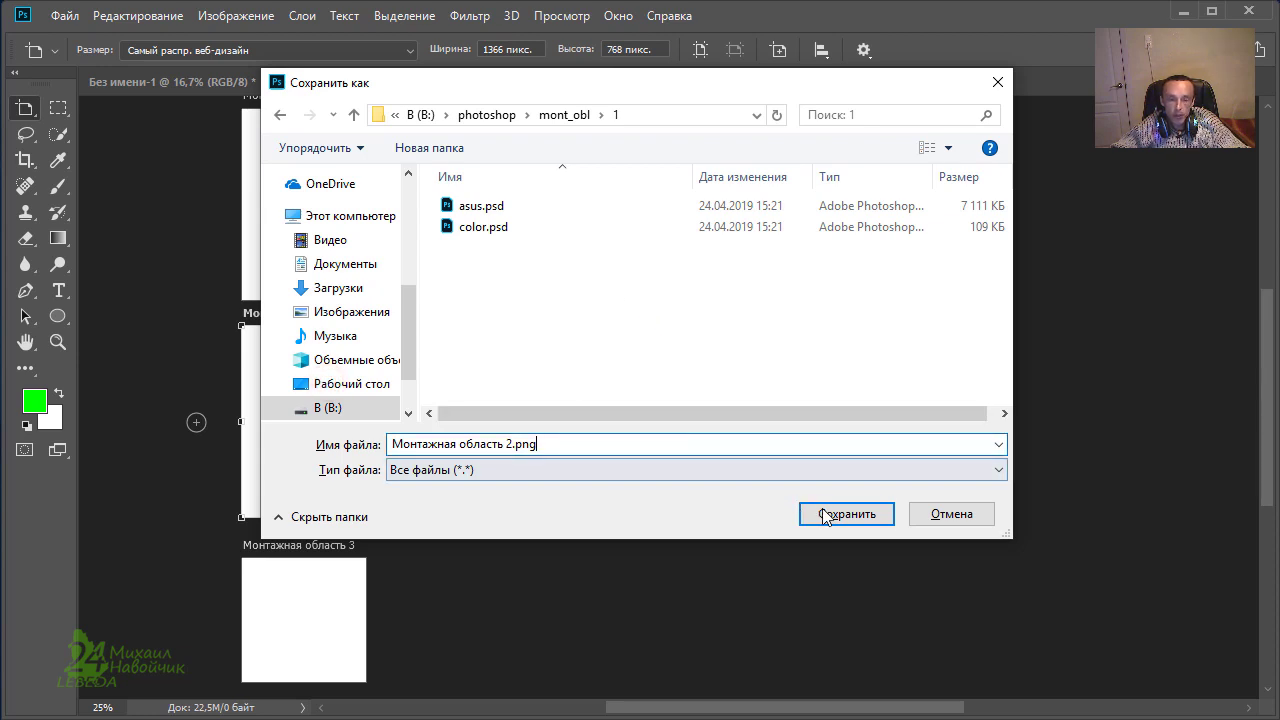
{"action": "left_click", "coordinate": [854, 515]}
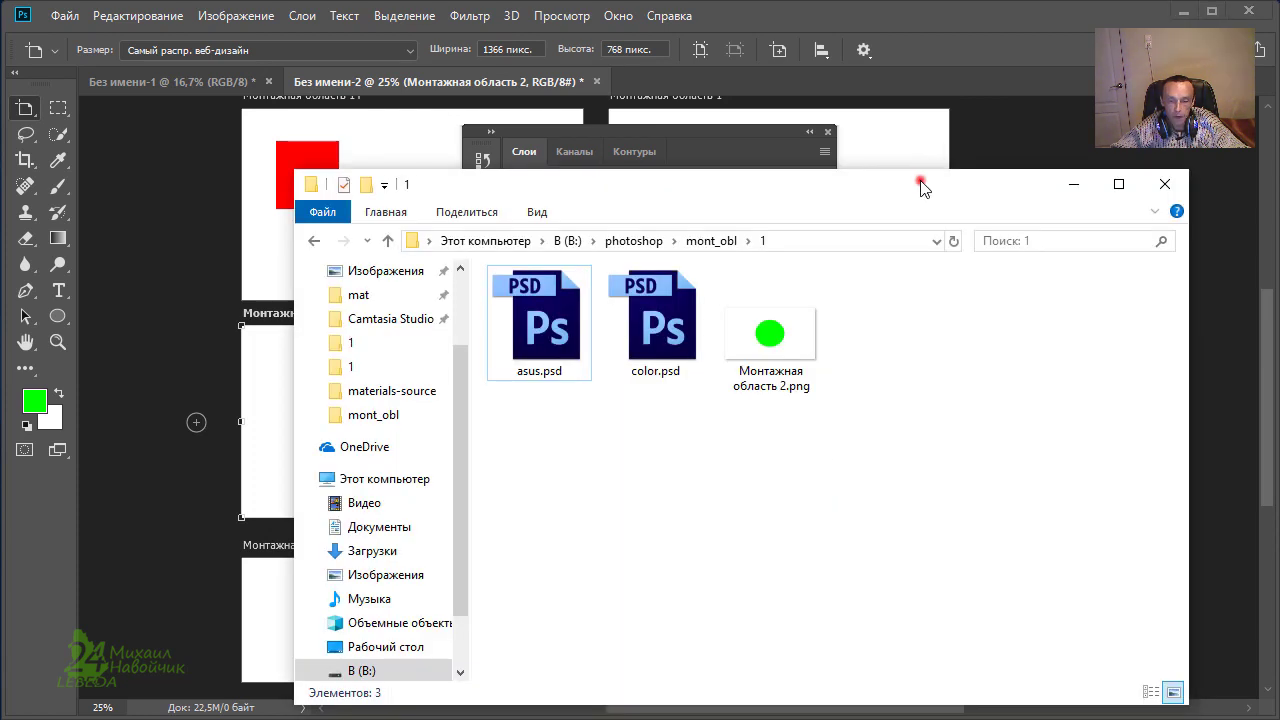
{"action": "left_click_drag", "start_coordinate": [921, 188], "coordinate": [901, 112]}
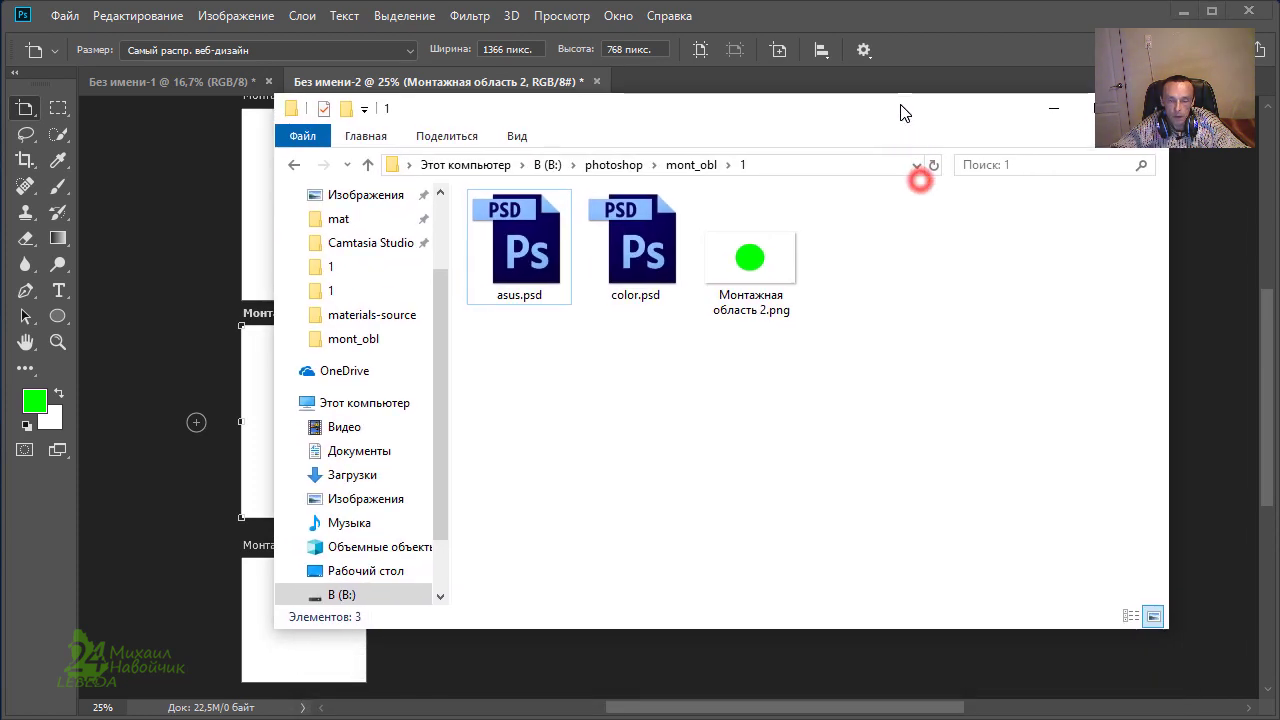
{"action": "left_click", "coordinate": [765, 245]}
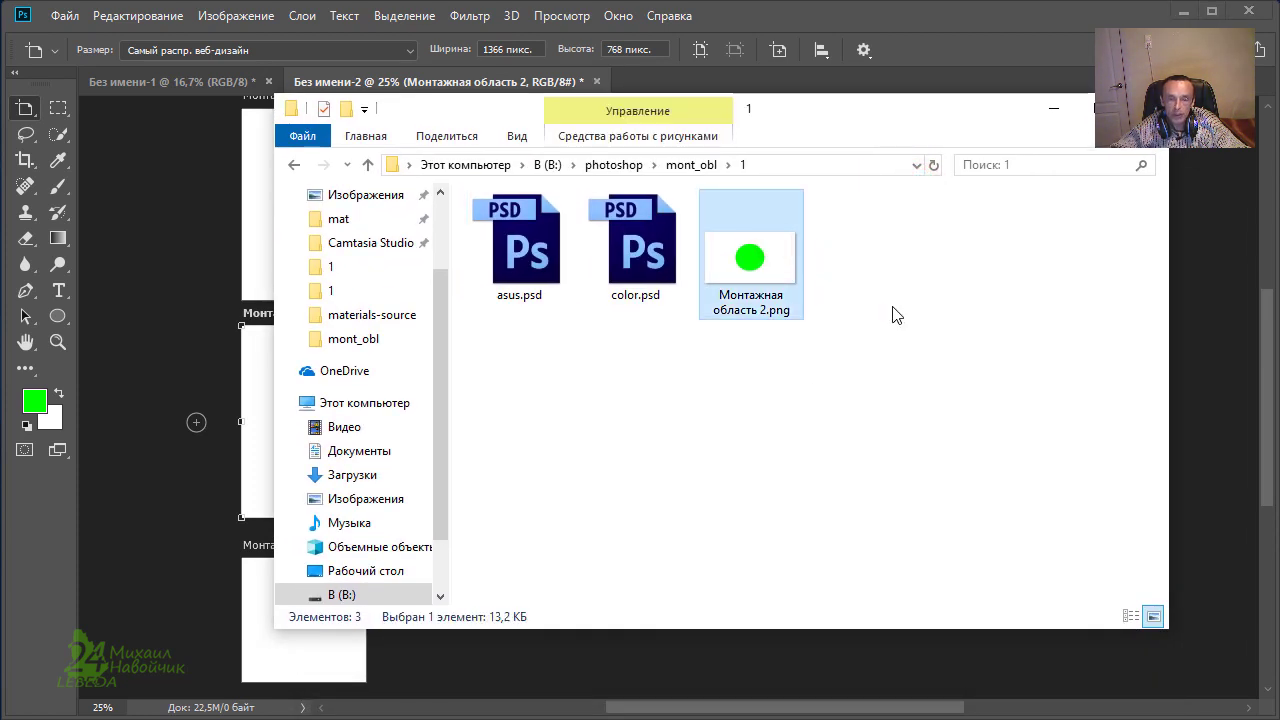
{"action": "left_click", "coordinate": [945, 45]}
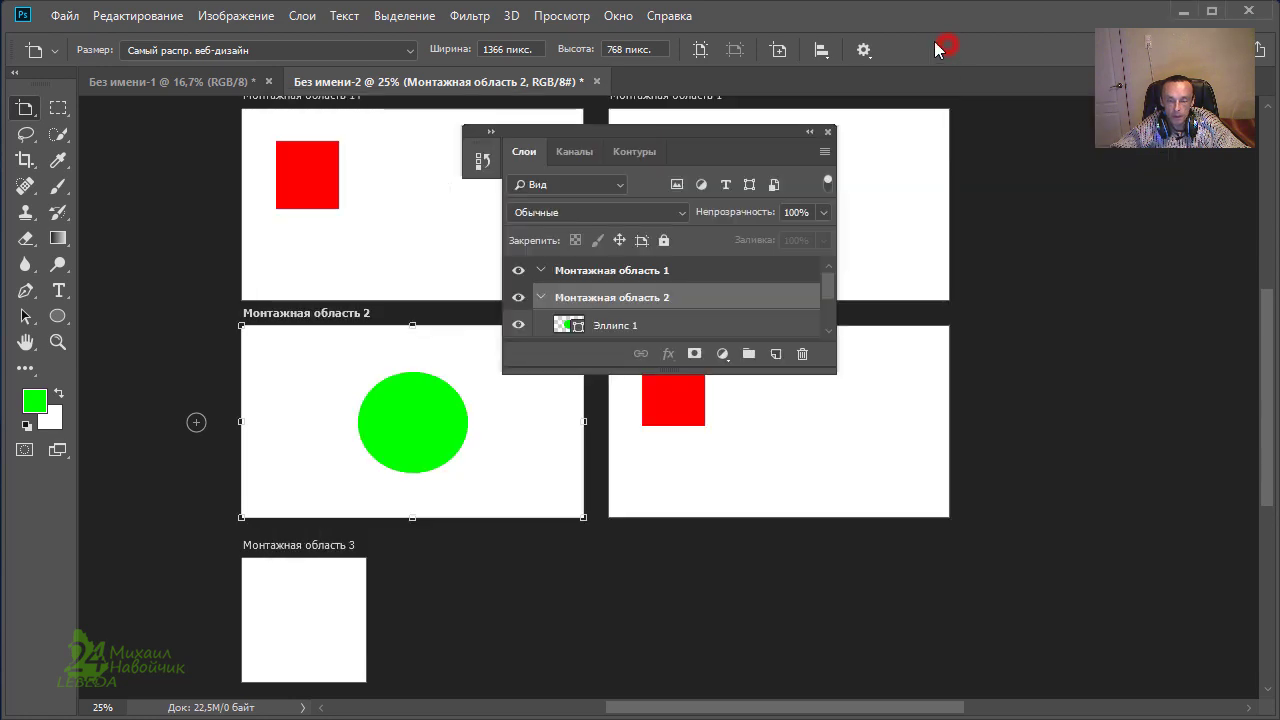
- Open Монтажная область 2.png, dismissing the missing-profile prompt, to view the green circle
{"action": "left_click", "coordinate": [65, 15]}
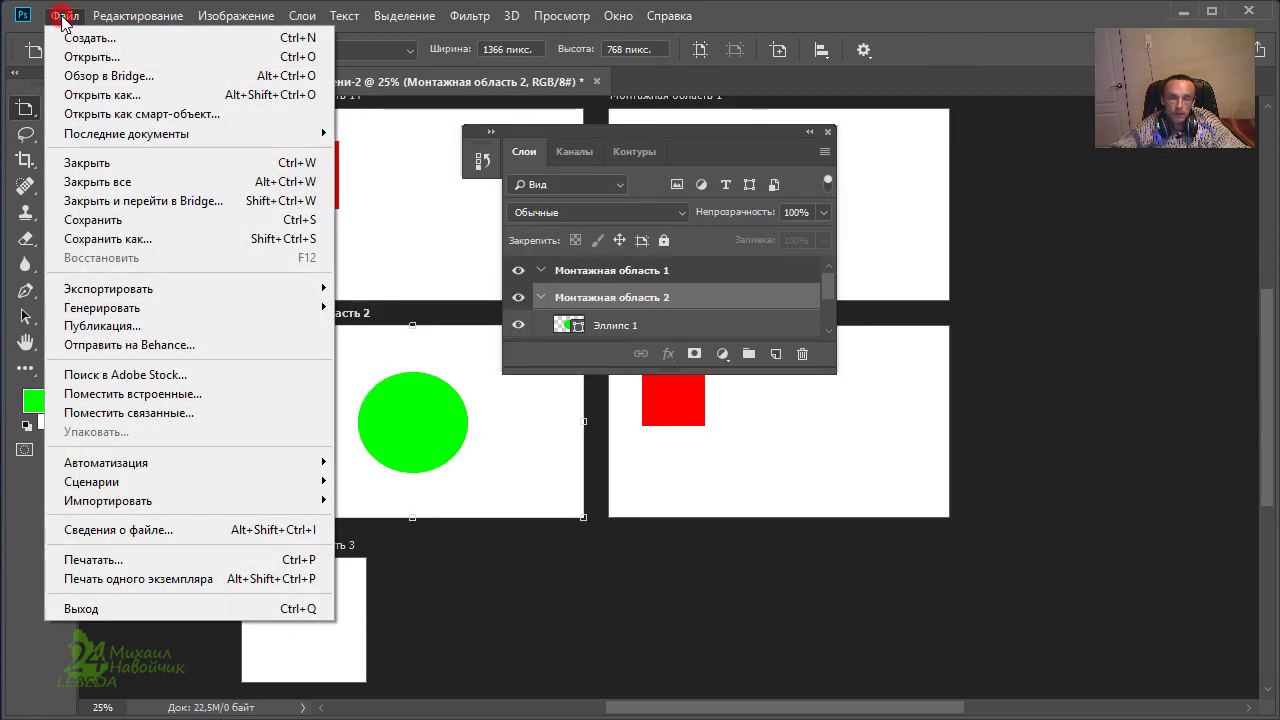
{"action": "left_click", "coordinate": [85, 52]}
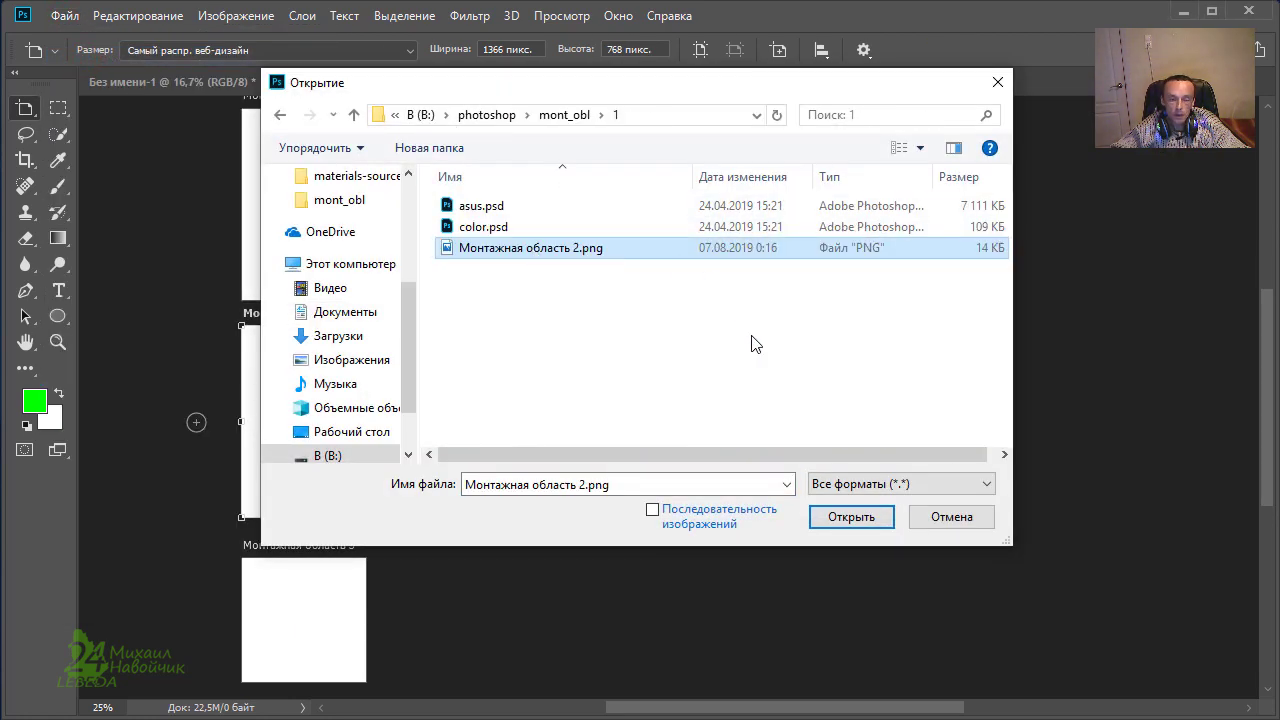
{"action": "left_click", "coordinate": [851, 517]}
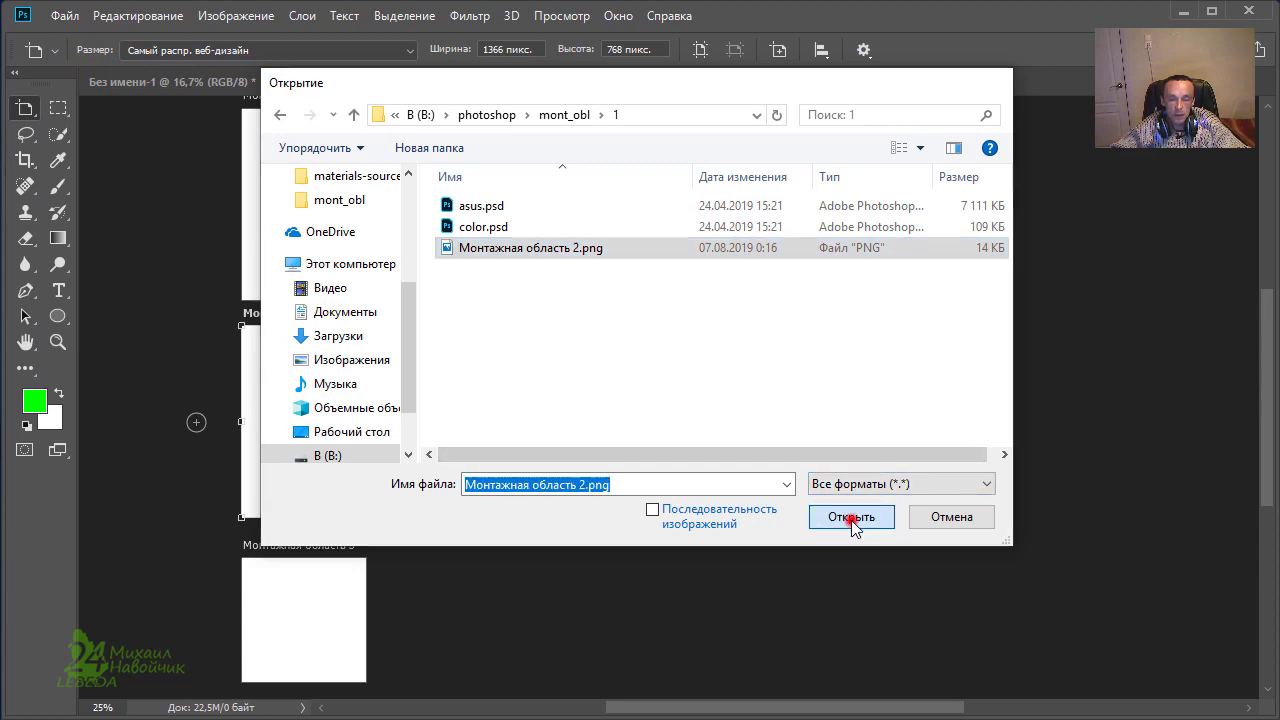
{"action": "key", "text": "Return"}
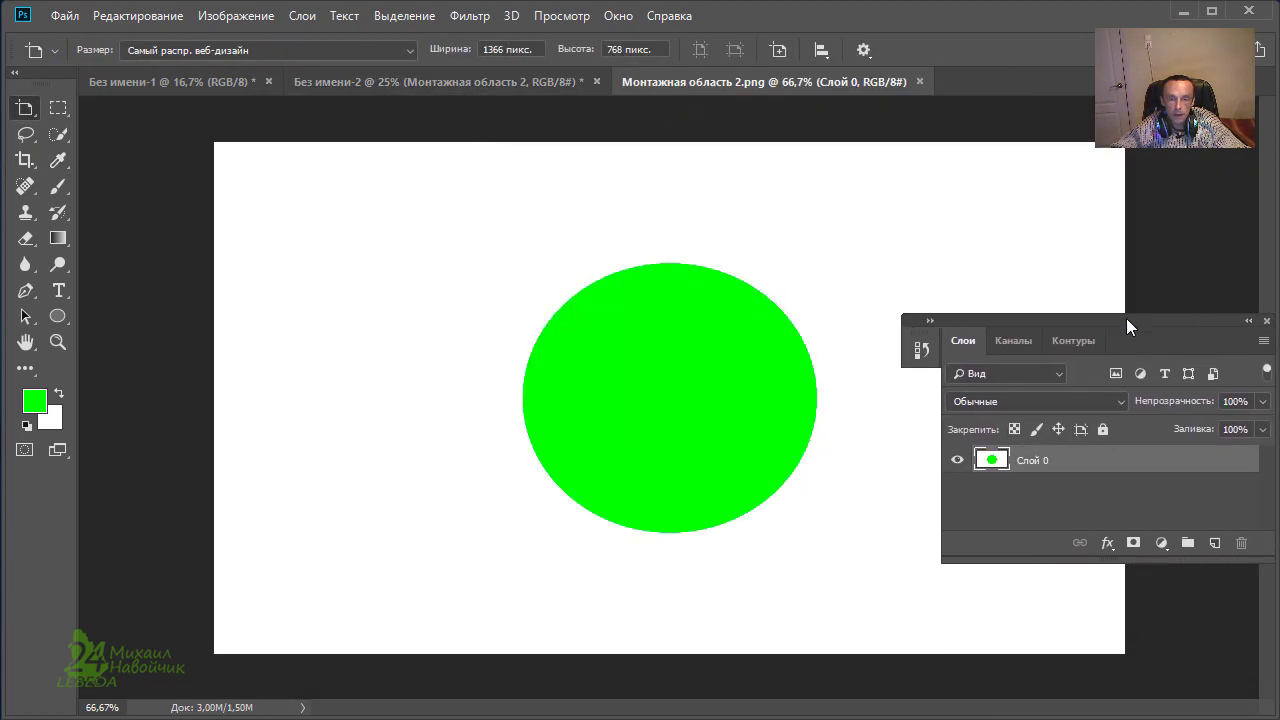
{"action": "left_click_drag", "start_coordinate": [872, 215], "coordinate": [1115, 312]}
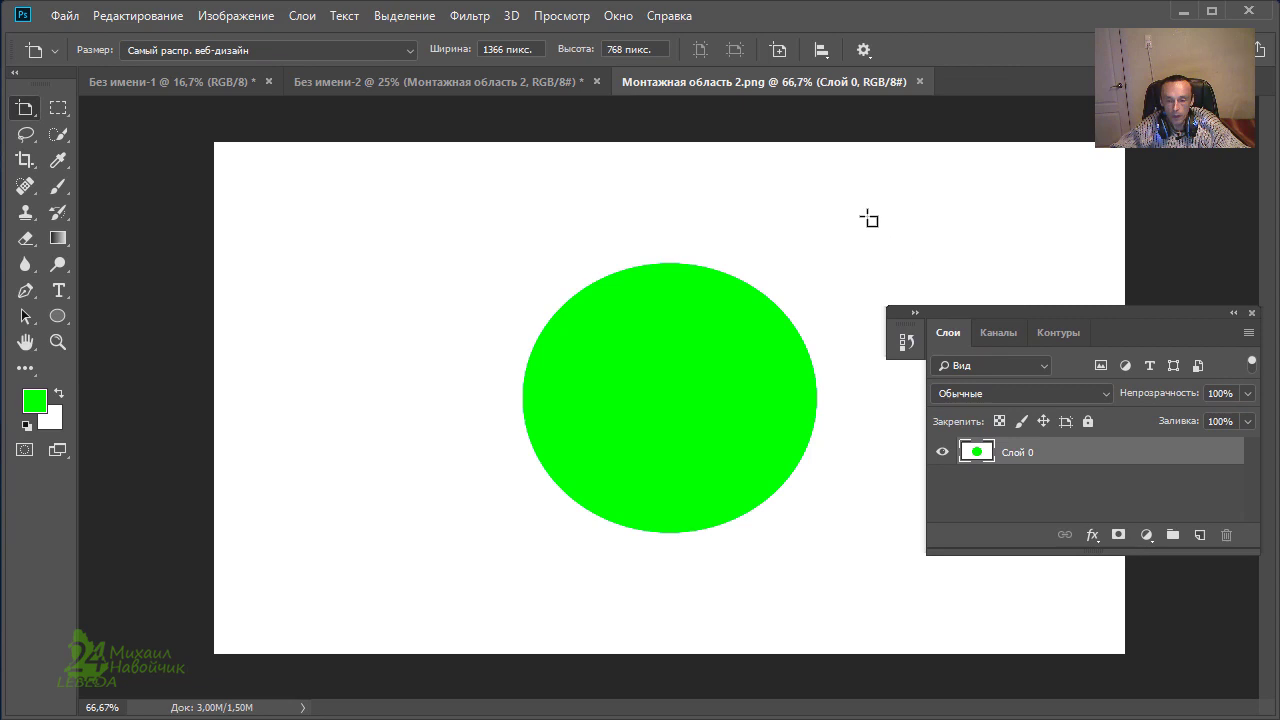
- Close the reopened PNG, pass through asus+.psd, and return to the Без имени-2 document
{"action": "left_click", "coordinate": [919, 81]}
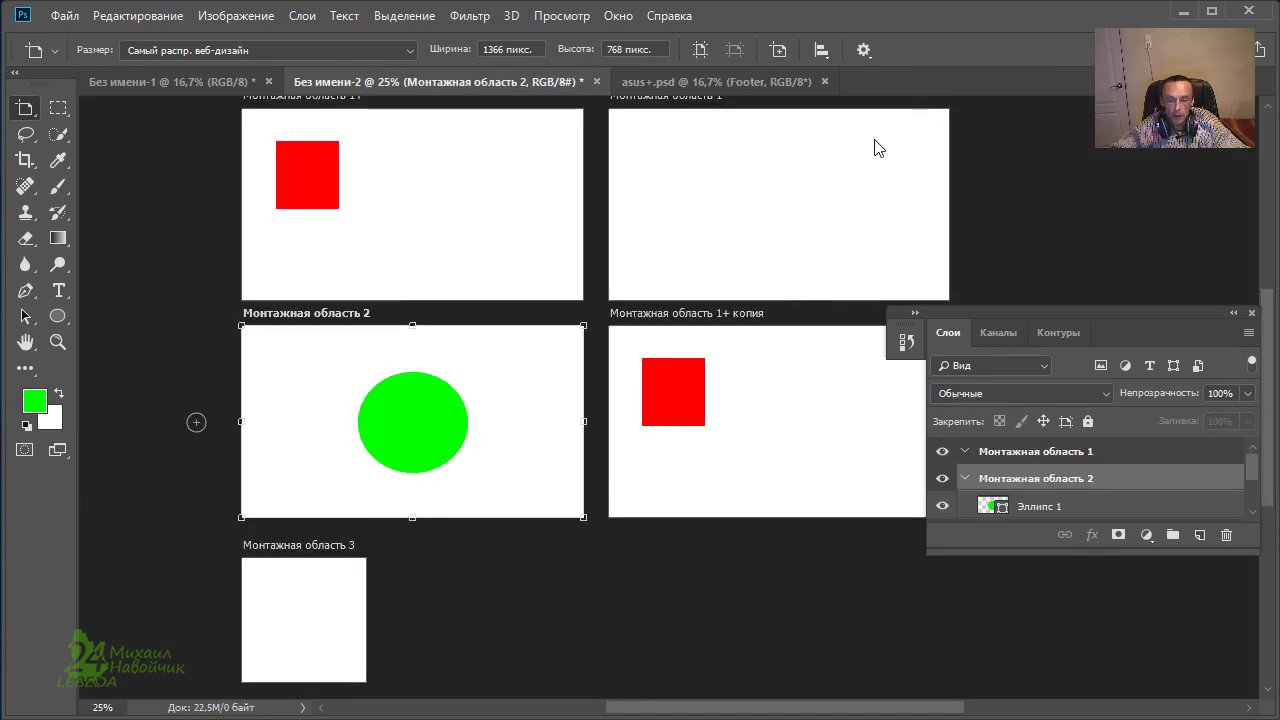
{"action": "left_click", "coordinate": [700, 90]}
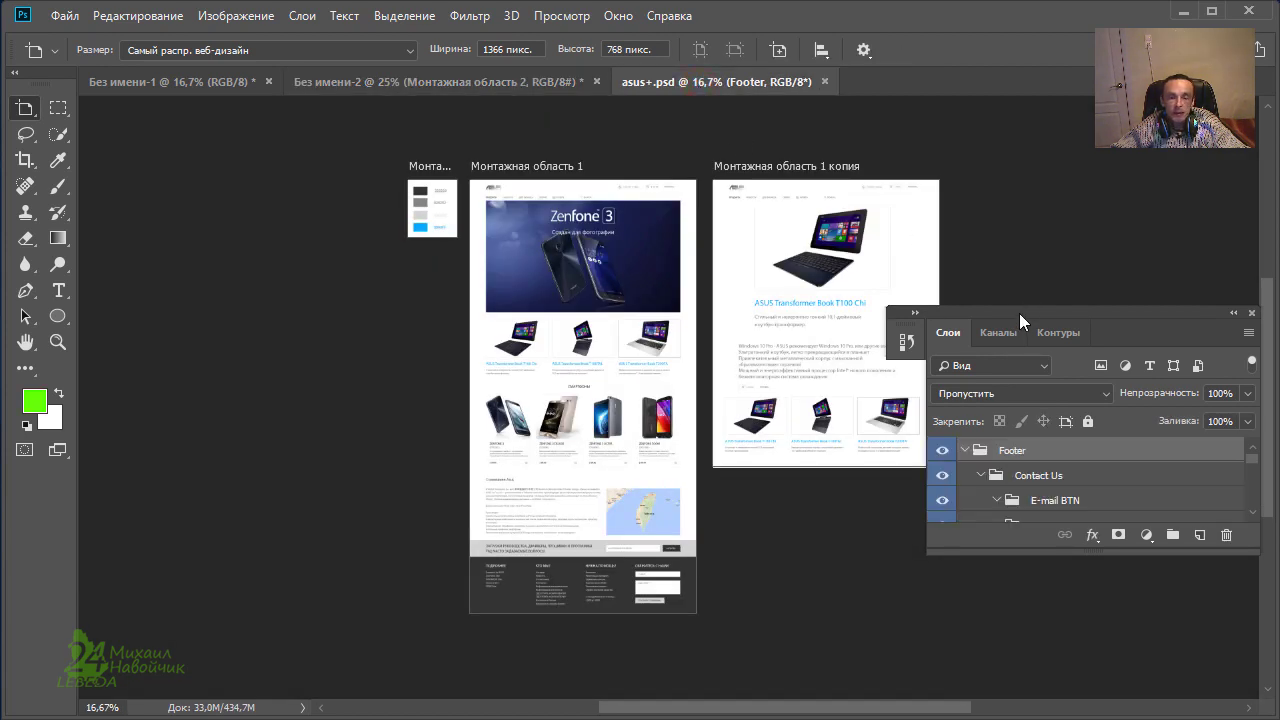
{"action": "left_click_drag", "start_coordinate": [1019, 313], "coordinate": [1093, 315]}
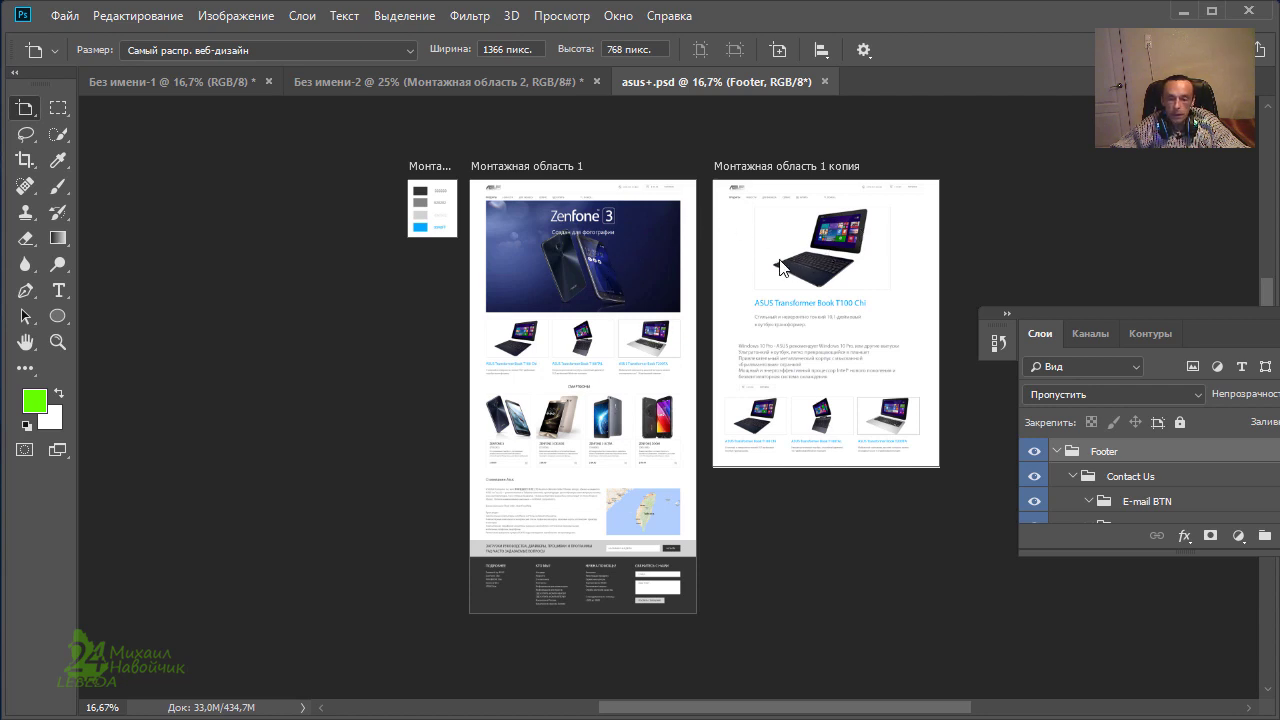
{"action": "left_click", "coordinate": [428, 84]}
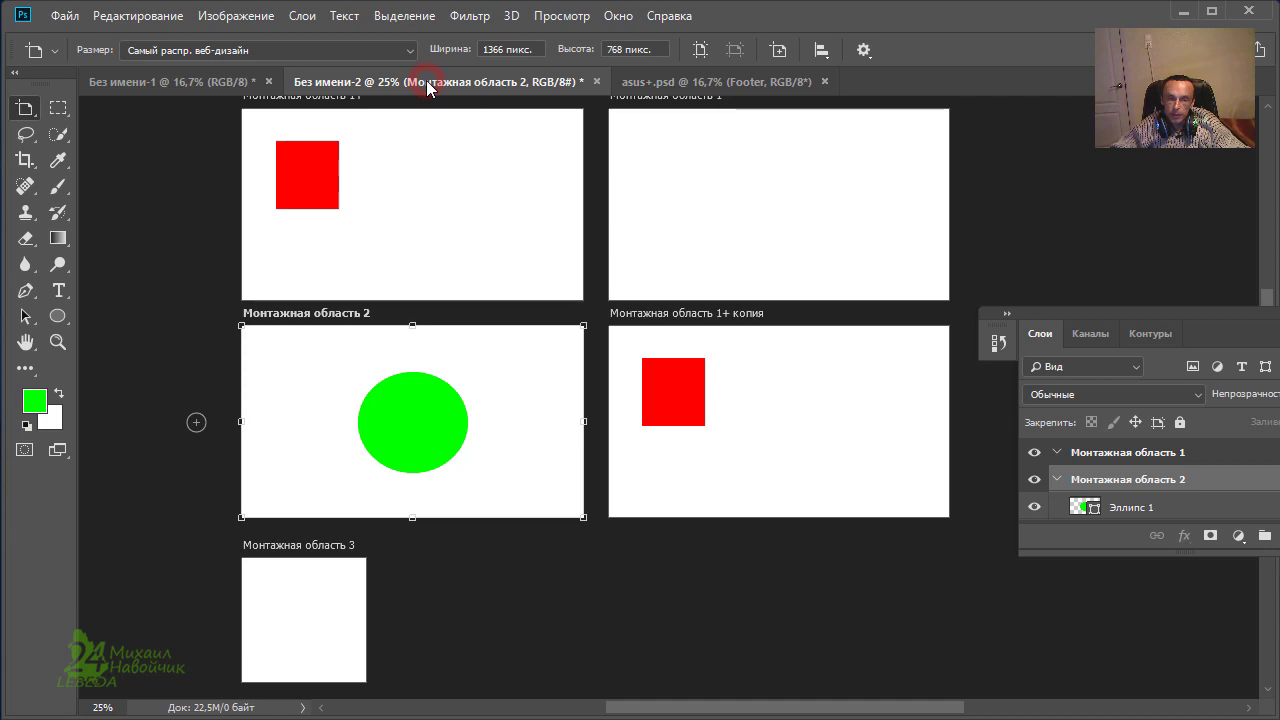